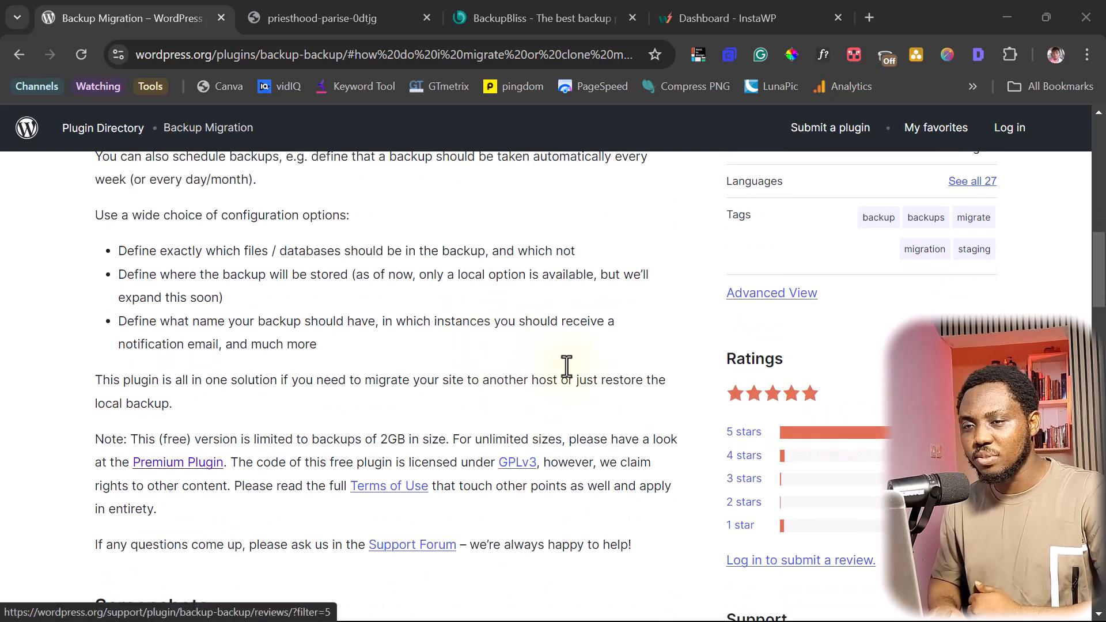
# - Switch from the Backup Migration plugin directory page to the dev.dapstuts.com site tab
pyautogui.click(298, 13)
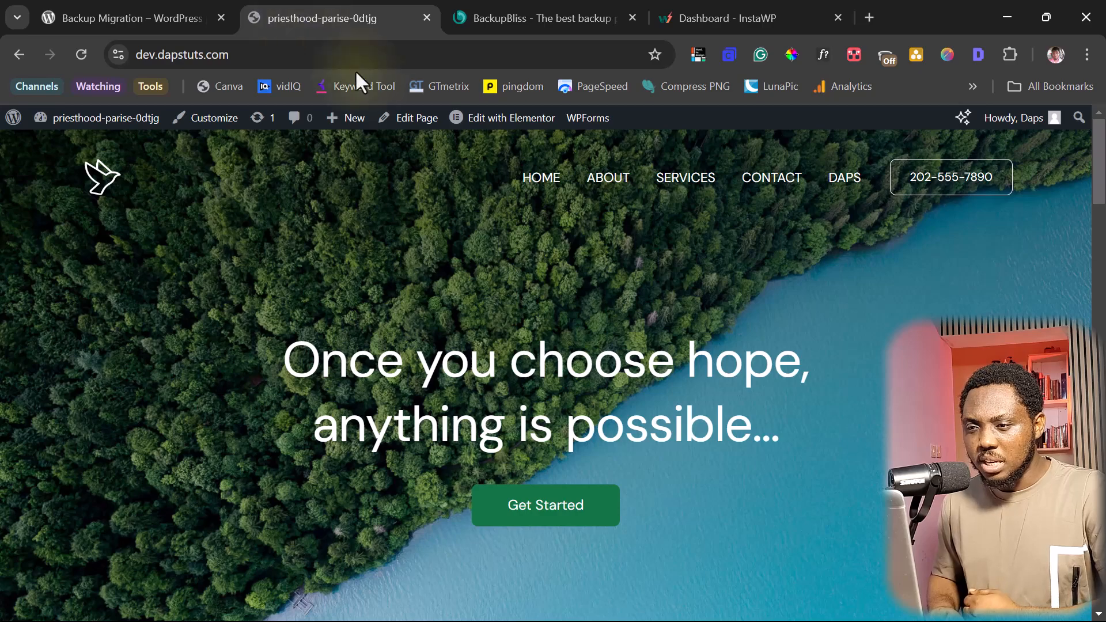
# - Go from the site homepage to the WordPress admin Dashboard
pyautogui.scroll(-10, 513, 272)
pyautogui.scroll(10, 520, 273)
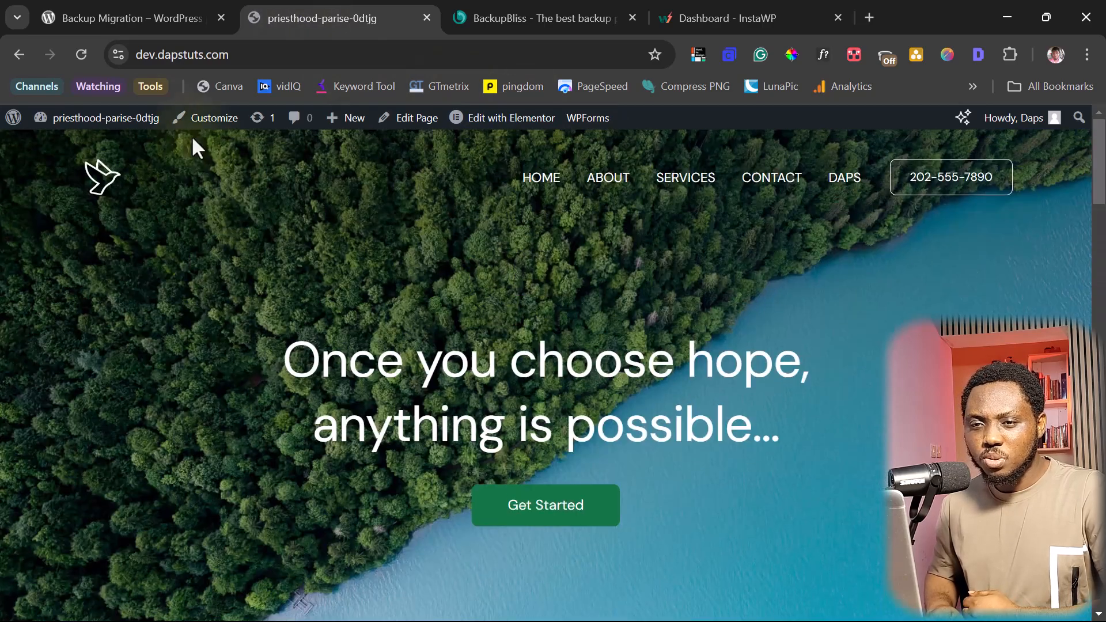
pyautogui.moveTo(106, 121)
pyautogui.click(65, 148)
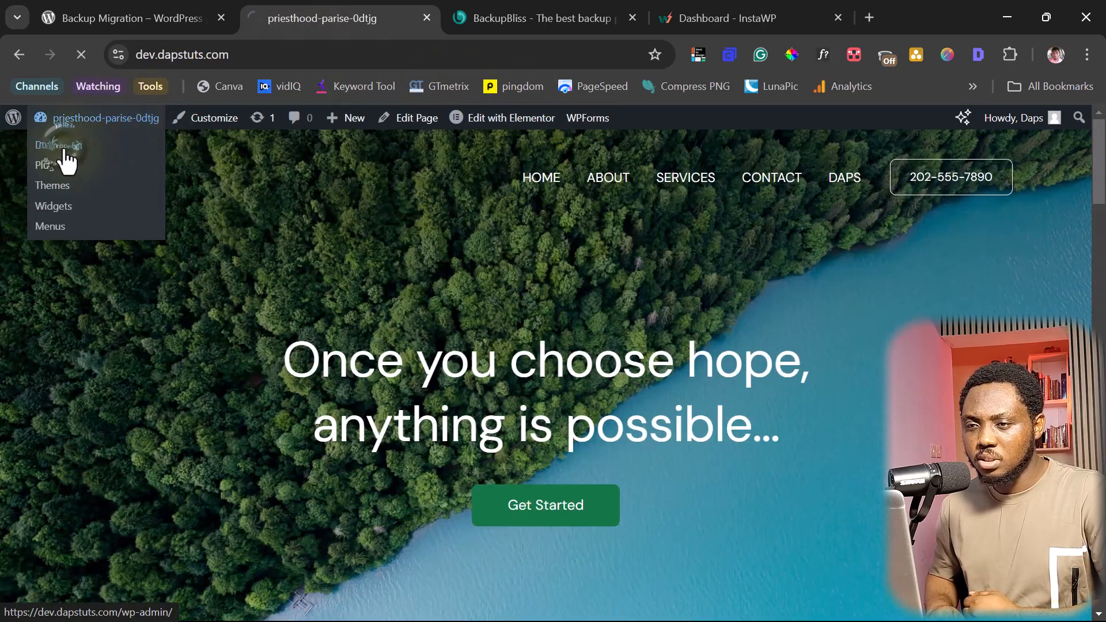
# - Search Add Plugins for 'backup migration', showing Backup Migration already active
pyautogui.scroll(-3, 98, 316)
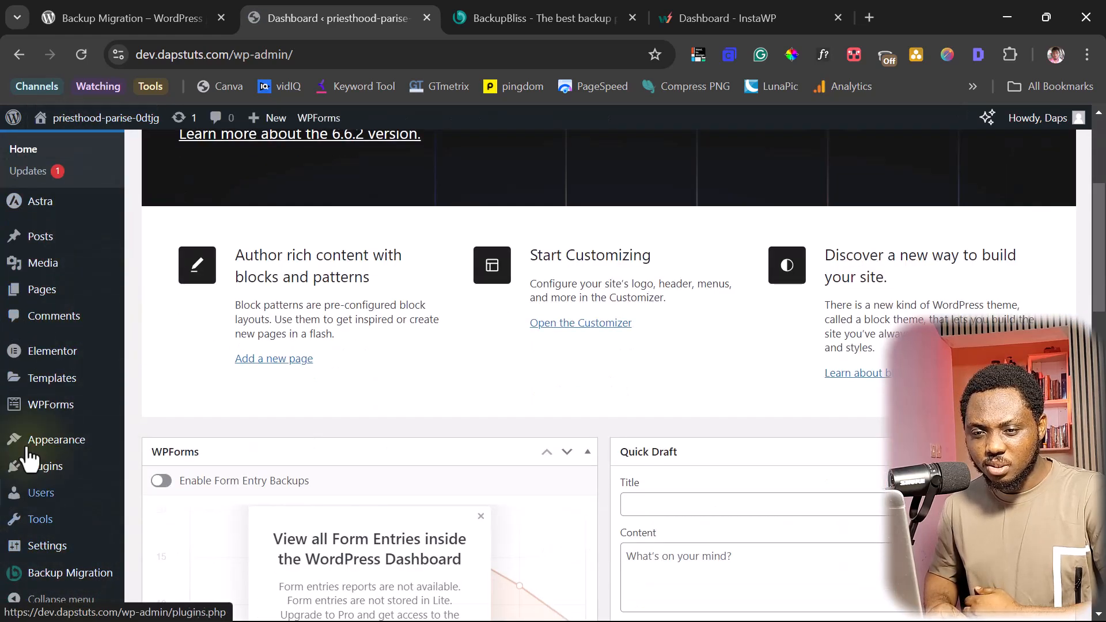
pyautogui.moveTo(47, 466)
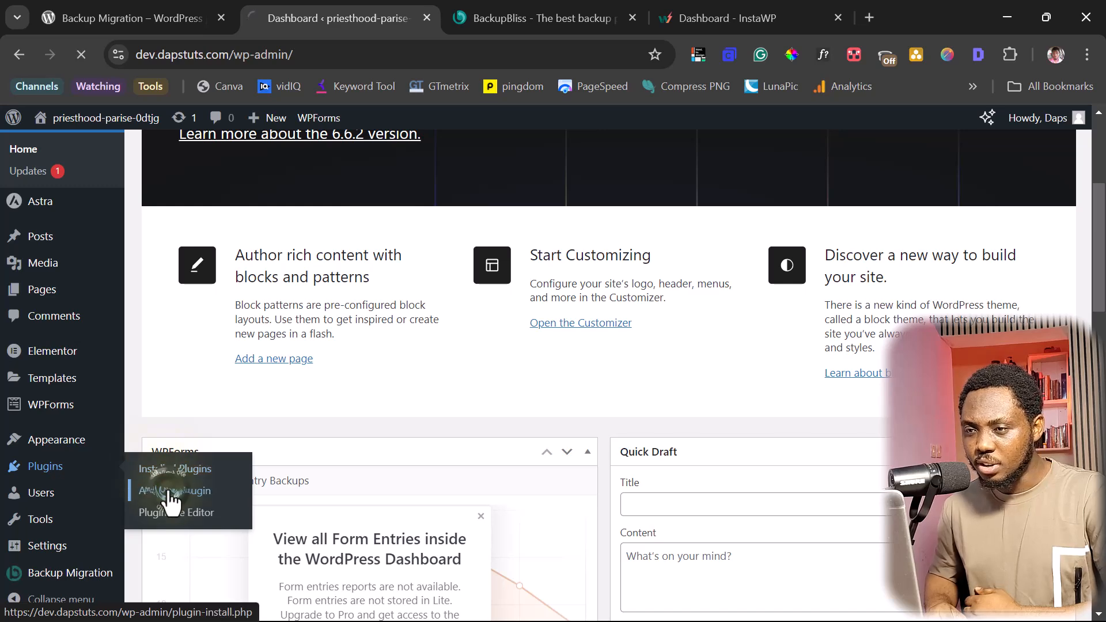
pyautogui.click(165, 491)
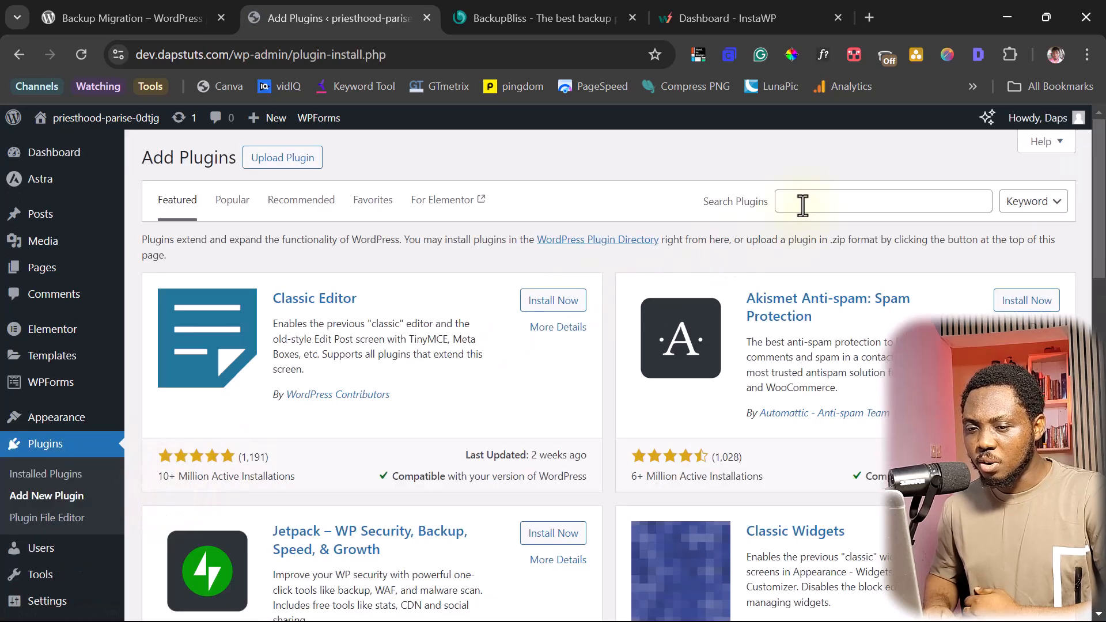
pyautogui.click(802, 201)
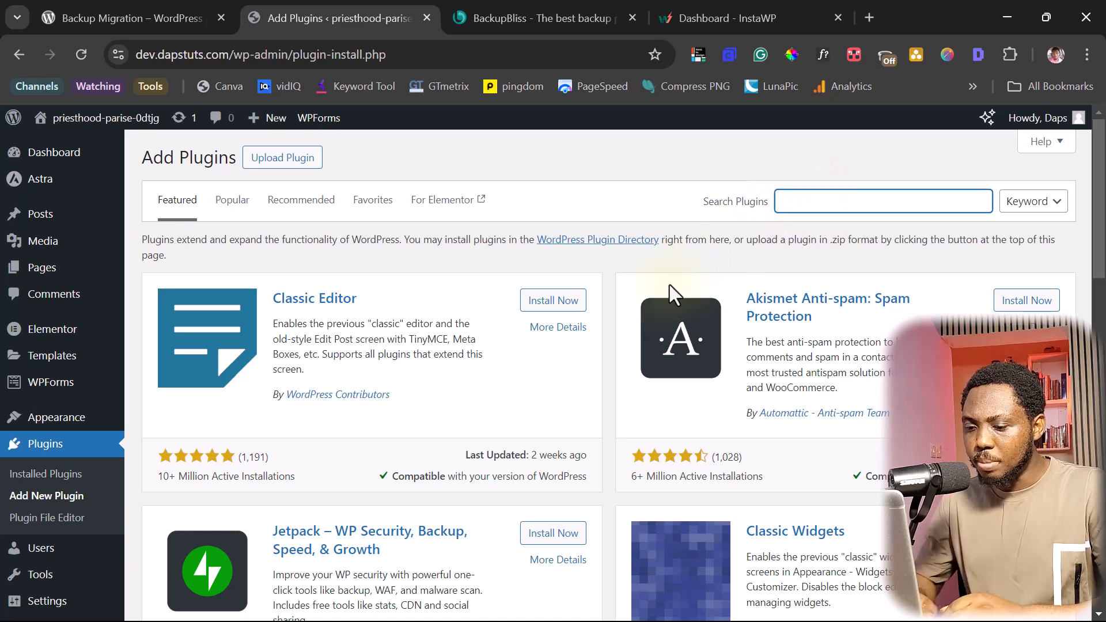
pyautogui.write('b')
pyautogui.write('ackup migration')
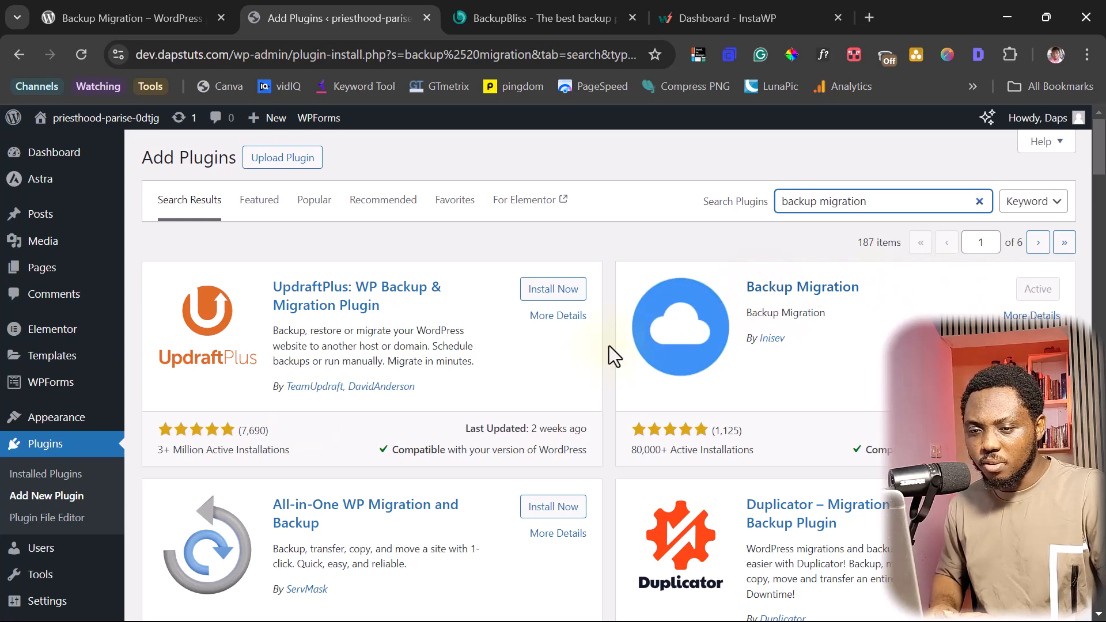
pyautogui.scroll(-6, 156, 455)
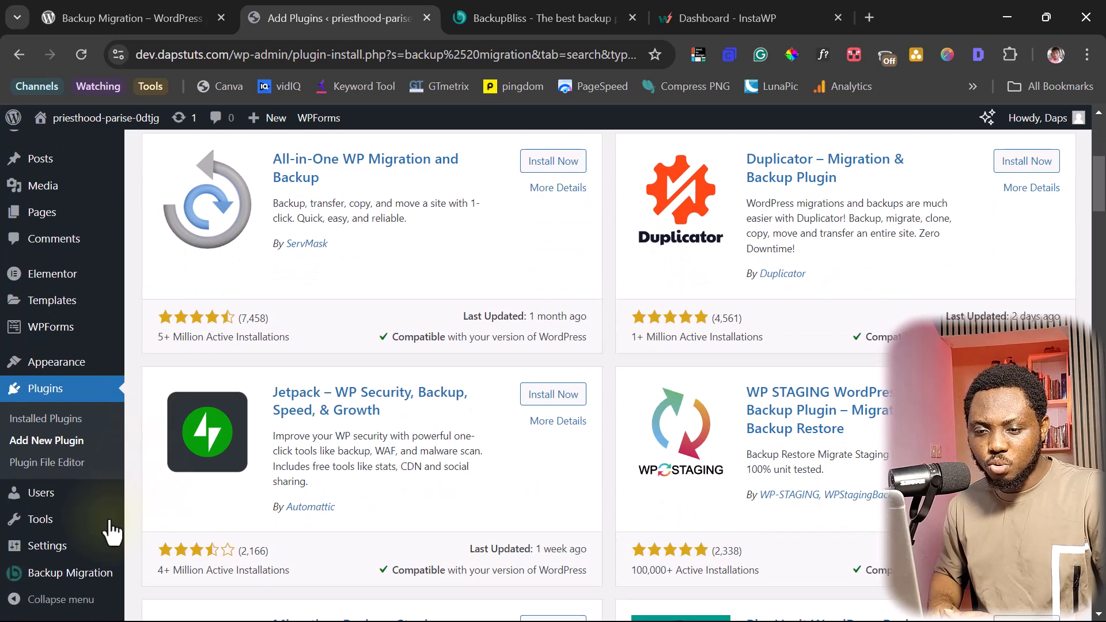
# - In Backup Migration, enable automatic backups weekly on Monday at 08:00, keeping the last 2
pyautogui.click(57, 575)
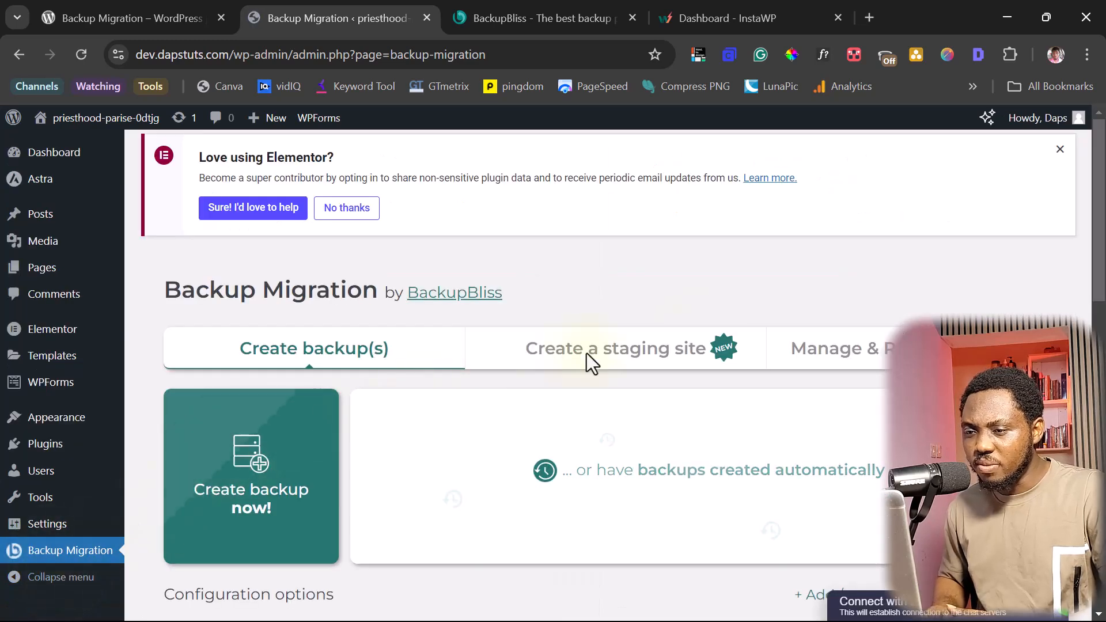
pyautogui.scroll(-2, 922, 262)
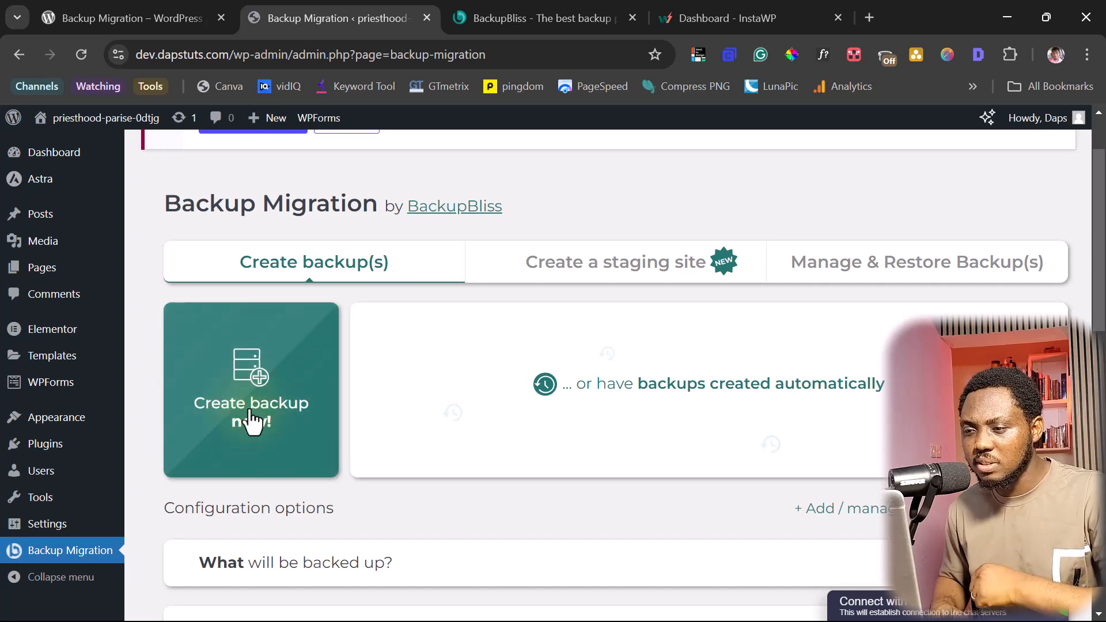
pyautogui.click(668, 396)
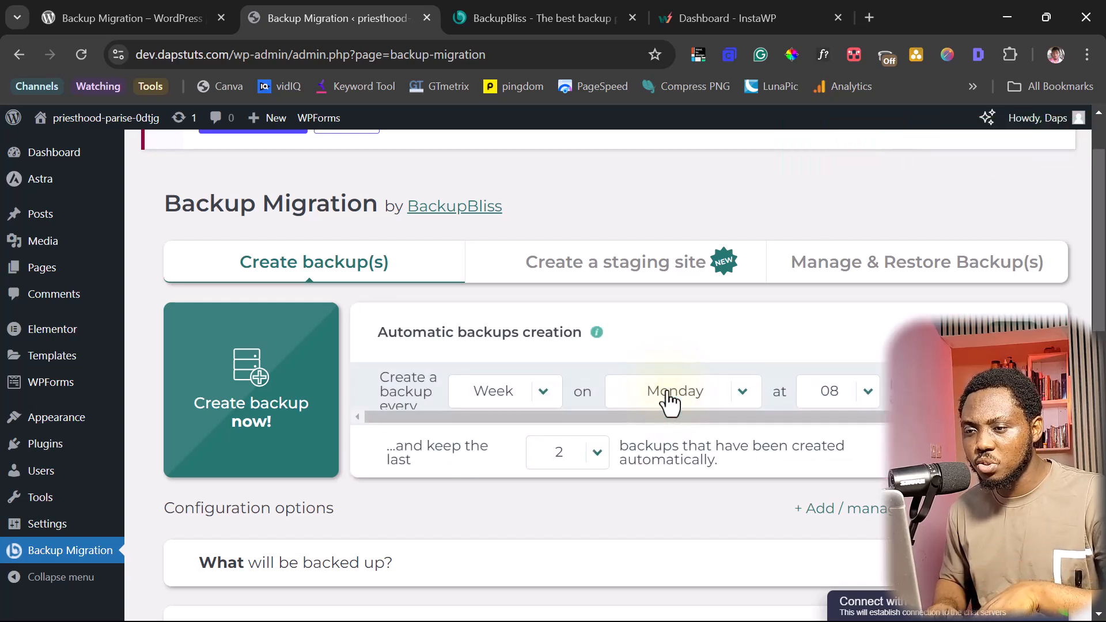
pyautogui.scroll(-2, 633, 389)
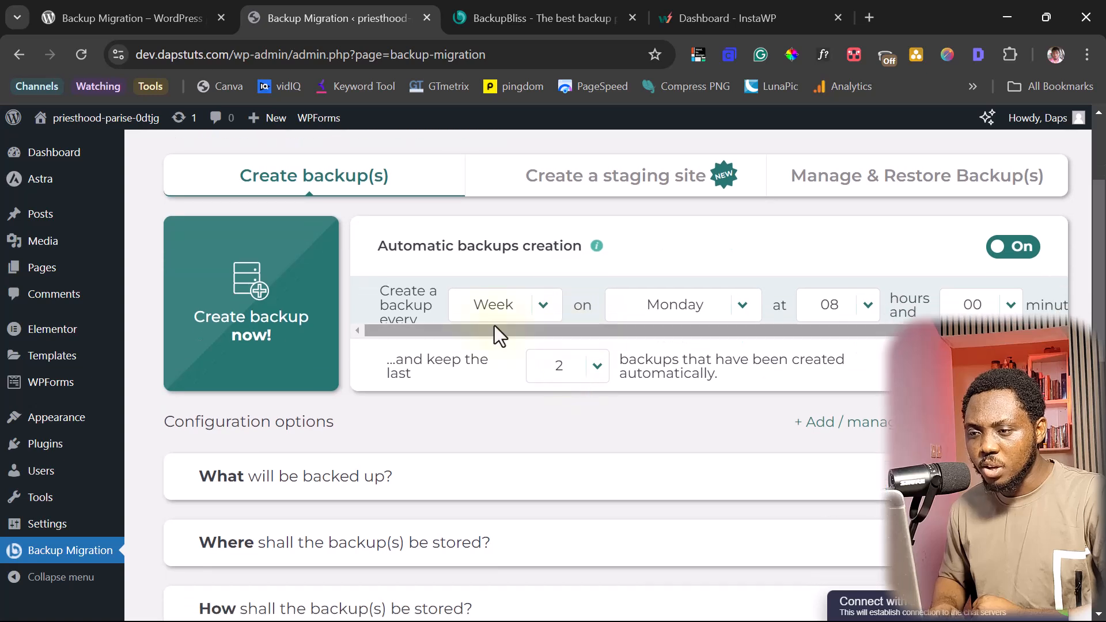
pyautogui.click(543, 305)
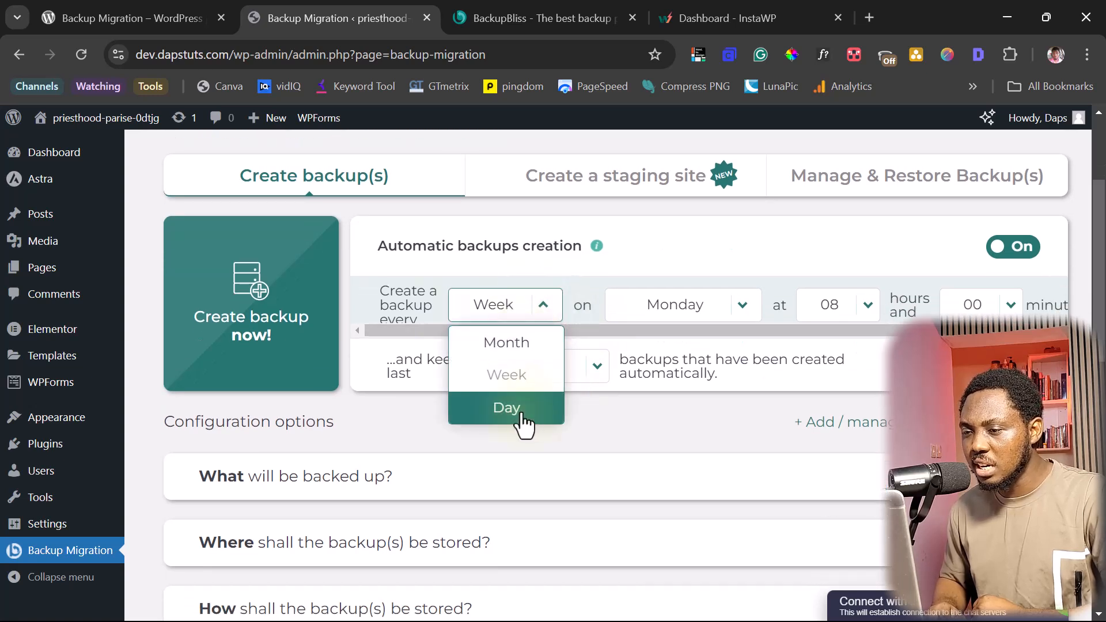
pyautogui.click(725, 318)
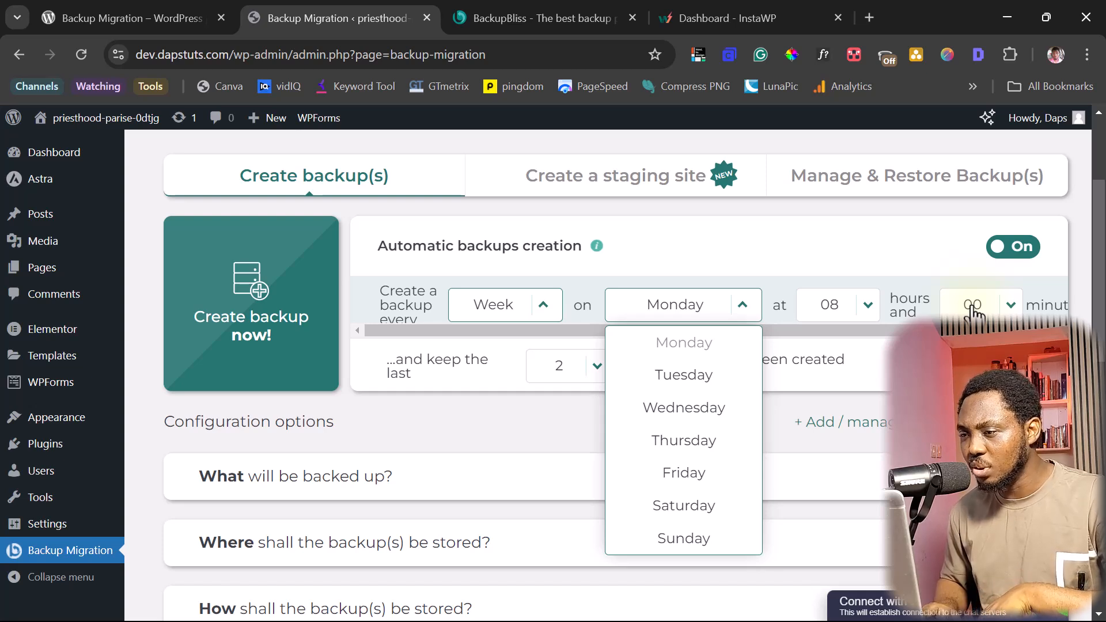
pyautogui.click(823, 267)
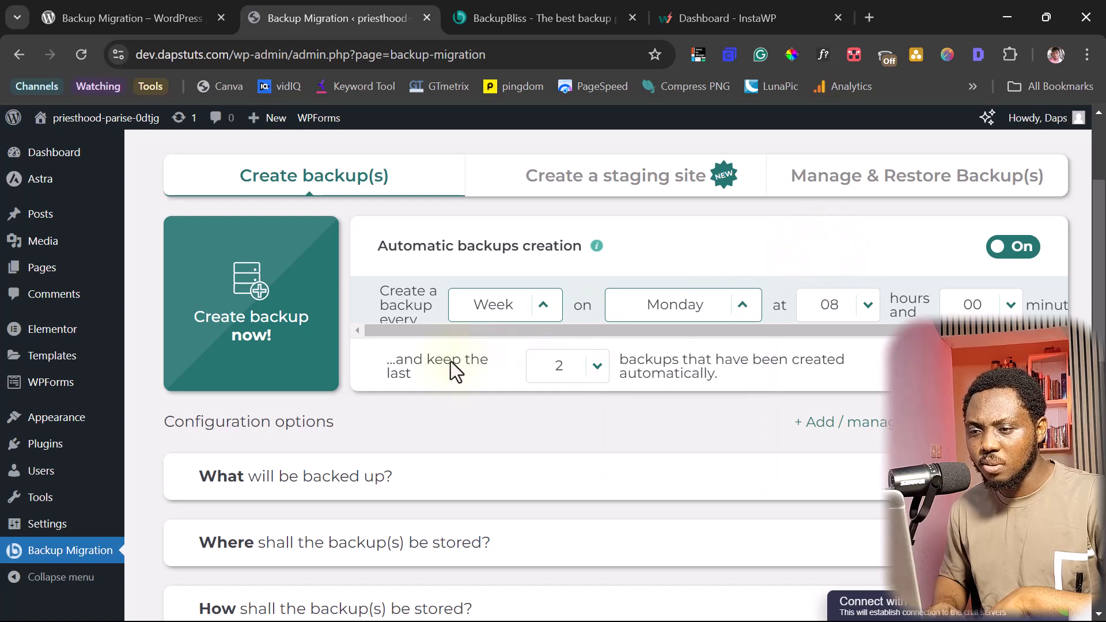
pyautogui.click(597, 372)
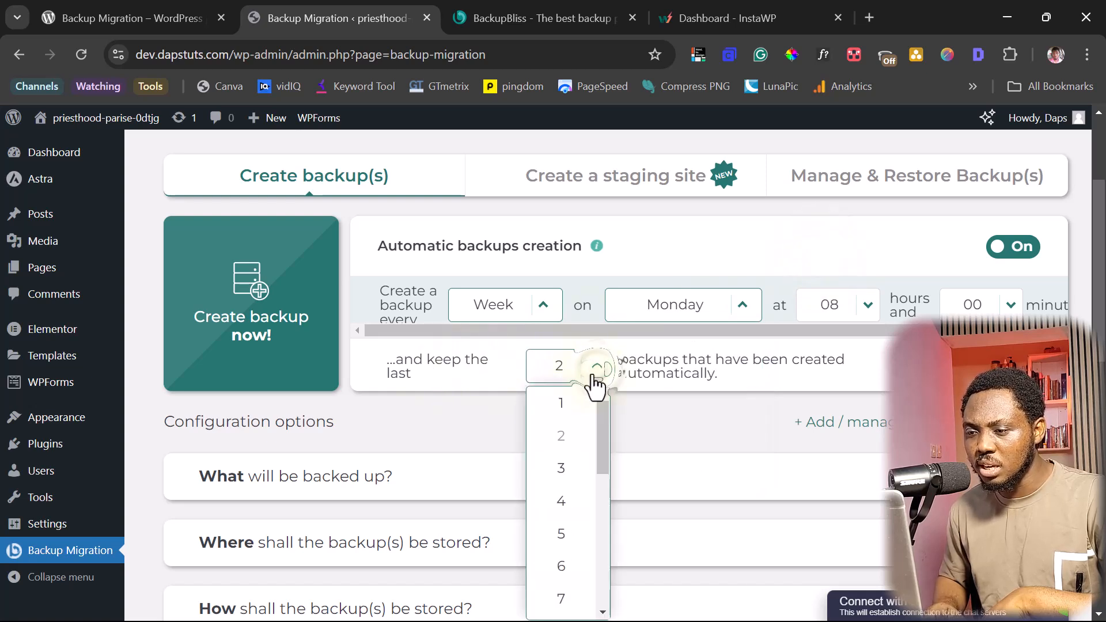
pyautogui.scroll(-5, 568, 573)
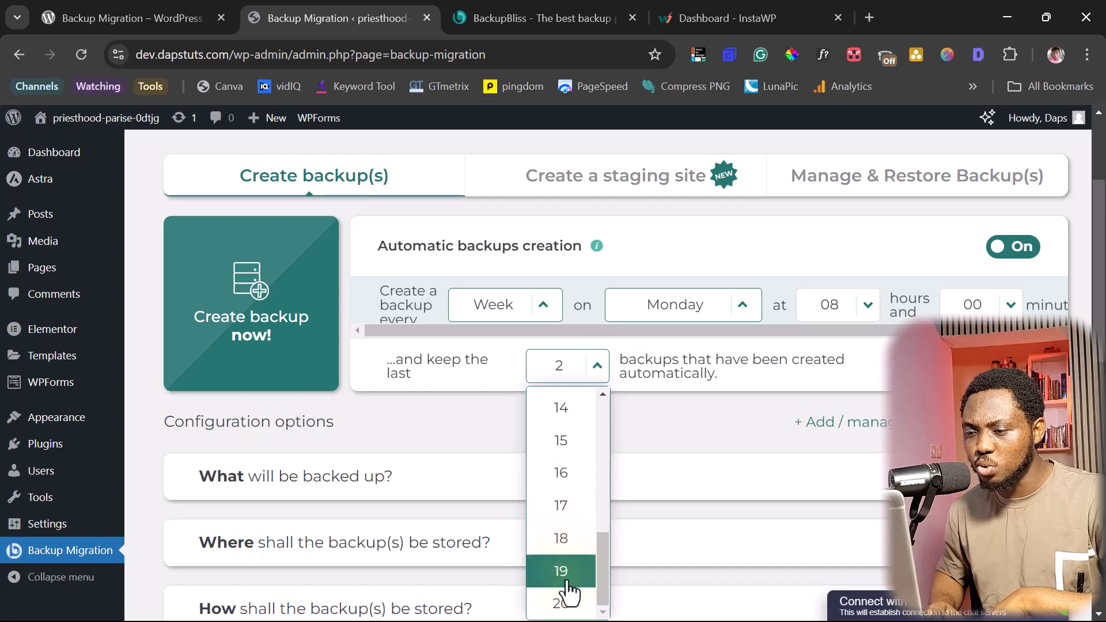
pyautogui.scroll(-3, 896, 311)
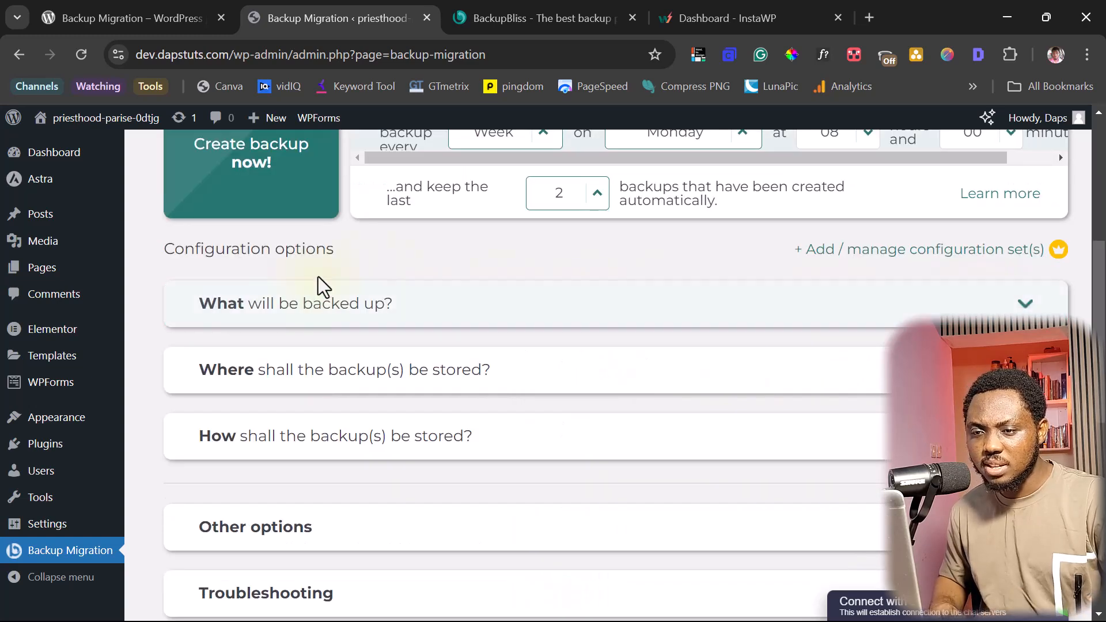
# - Expand 'What will be backed up?' and include the WordPress installation files (60.56 MB)
pyautogui.click(1022, 305)
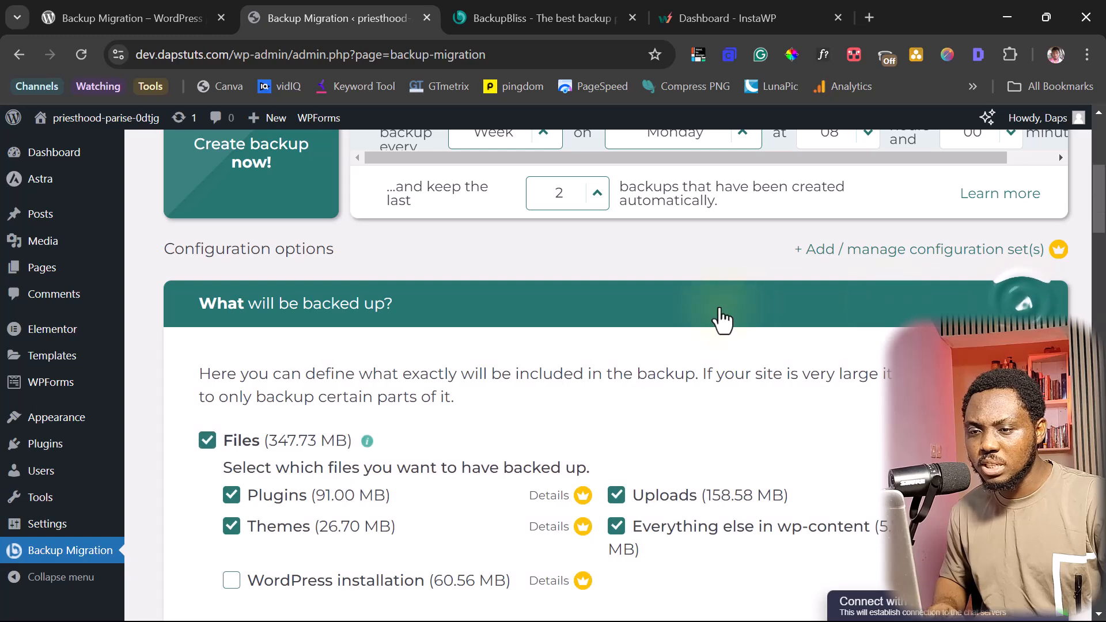
pyautogui.scroll(-3, 785, 276)
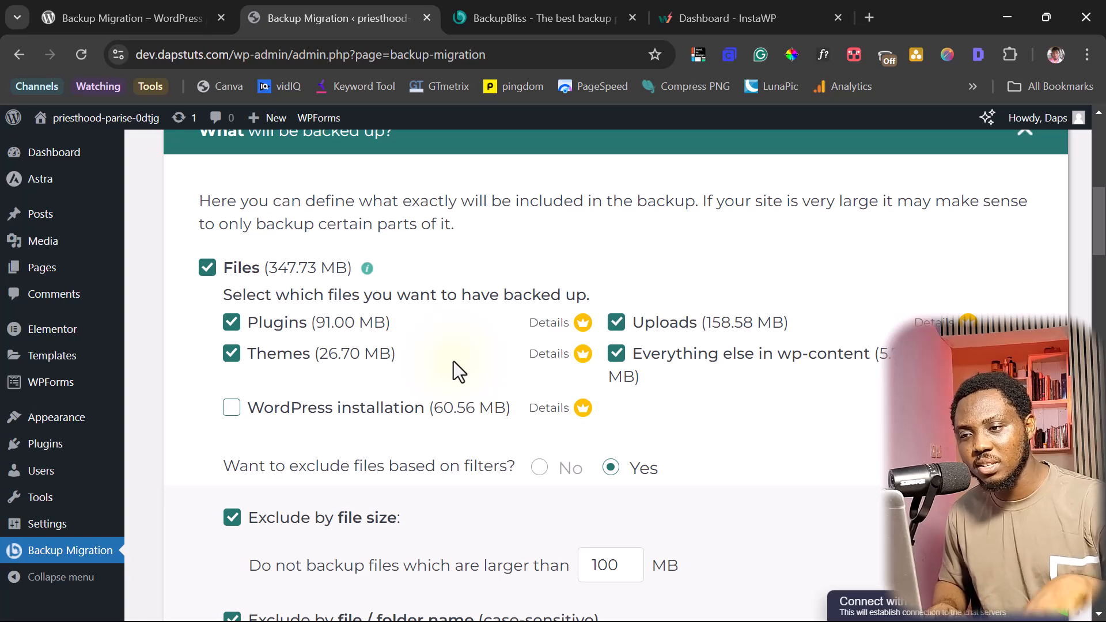
pyautogui.moveTo(567, 326)
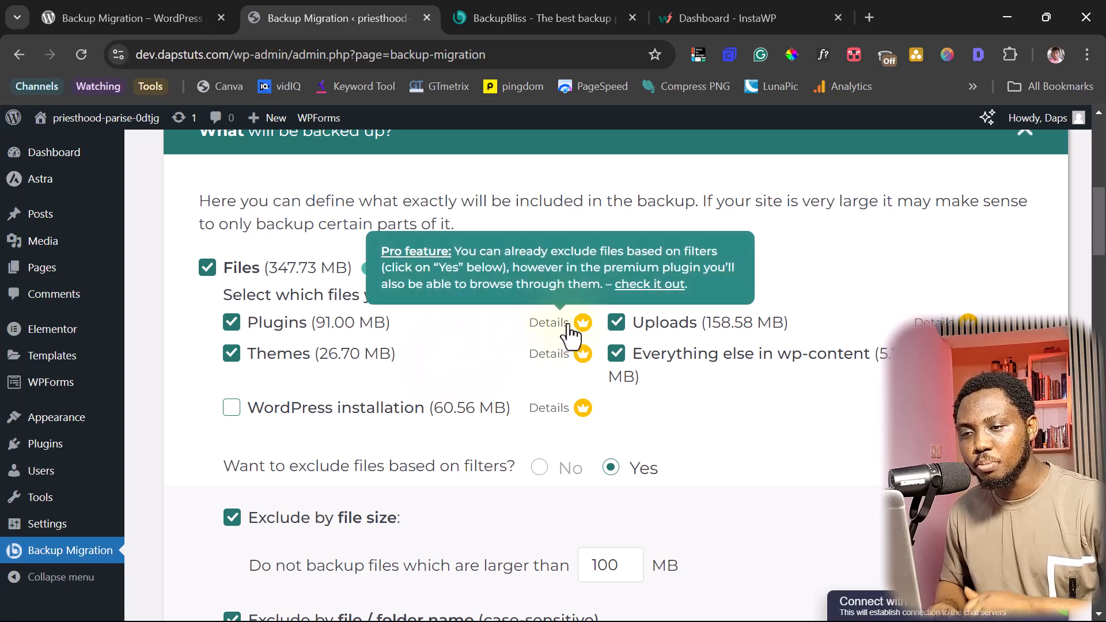
pyautogui.moveTo(559, 366)
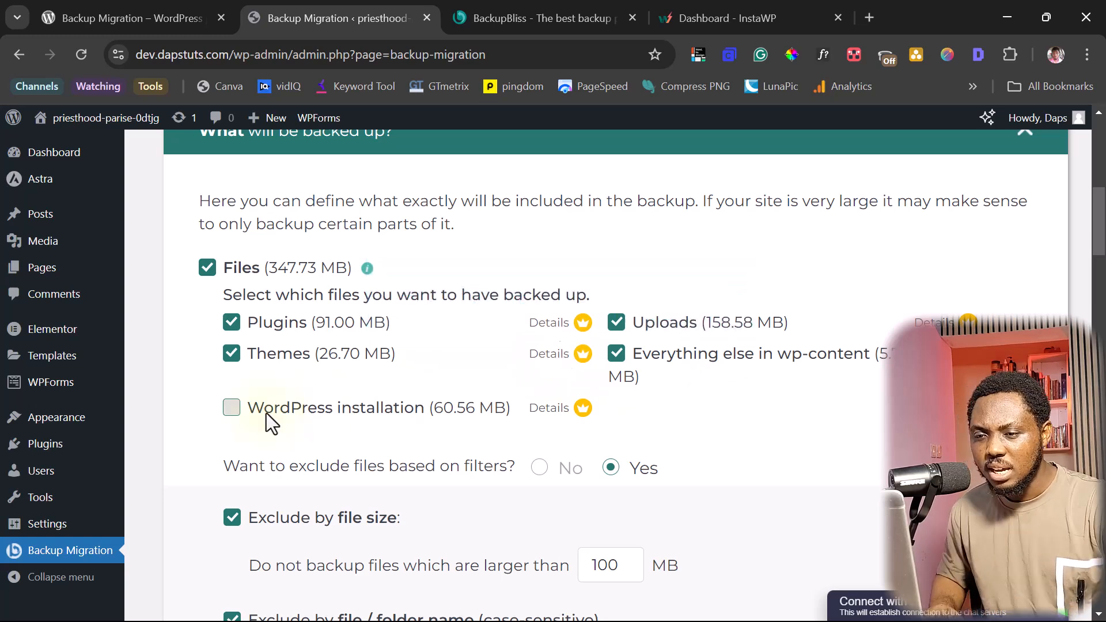
pyautogui.click(233, 407)
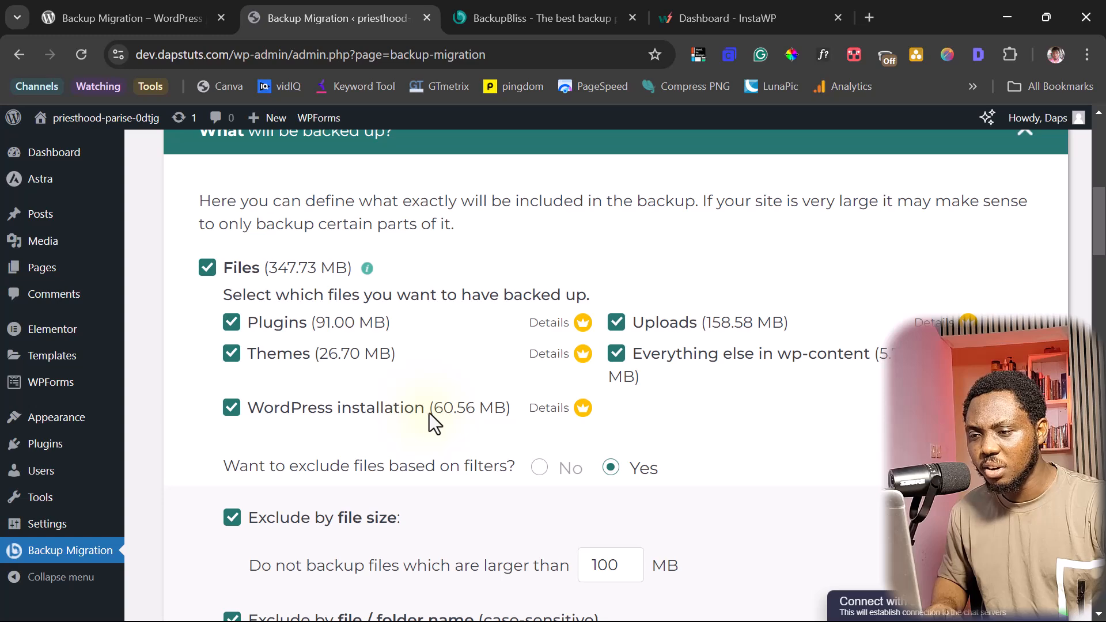
# - Toggle 'Want to exclude files based on filters?' to No and back to Yes
pyautogui.scroll(-2, 517, 410)
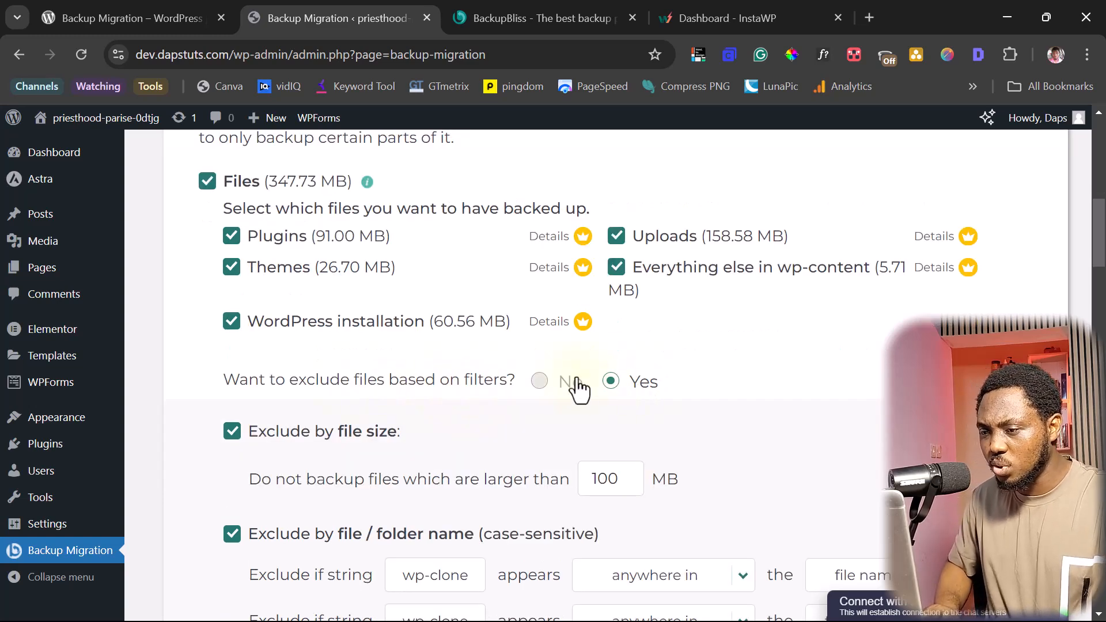
pyautogui.click(539, 382)
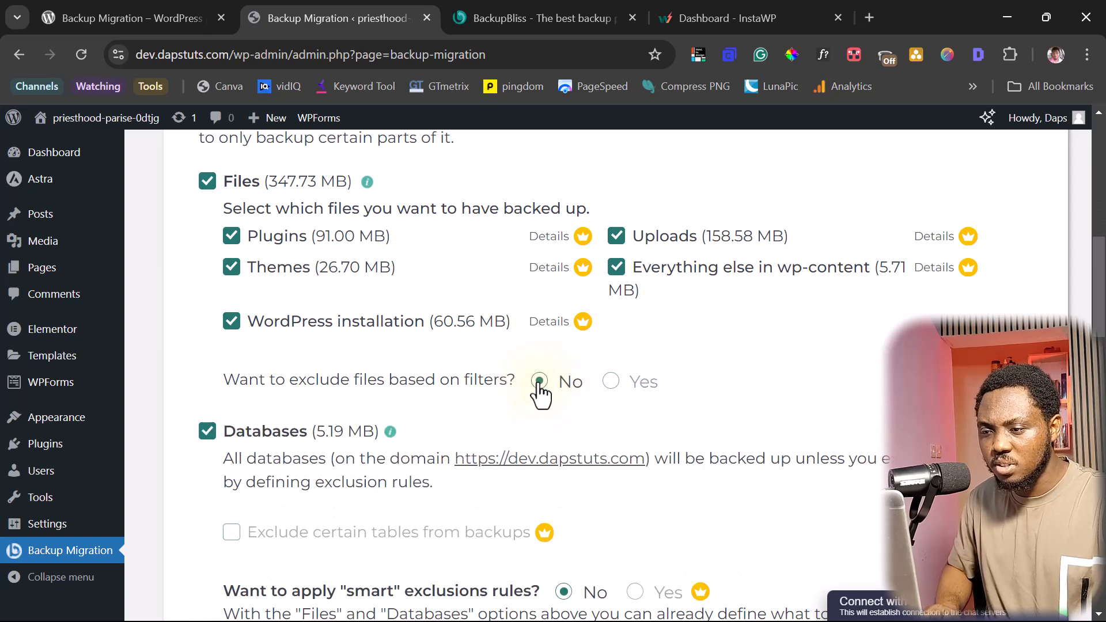
pyautogui.click(611, 381)
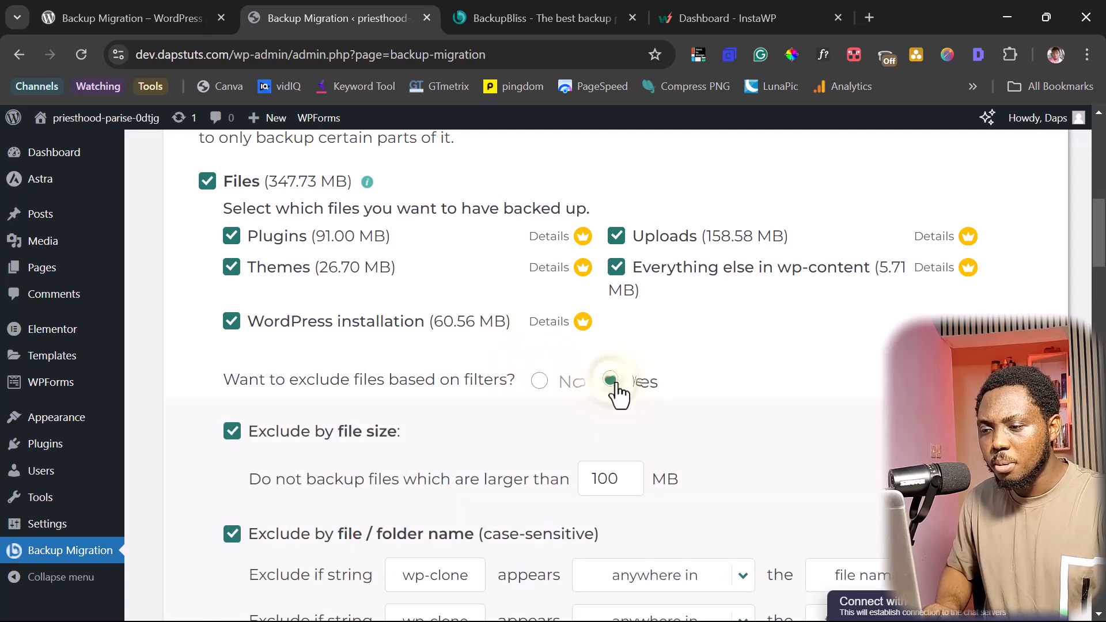
pyautogui.scroll(-1, 677, 396)
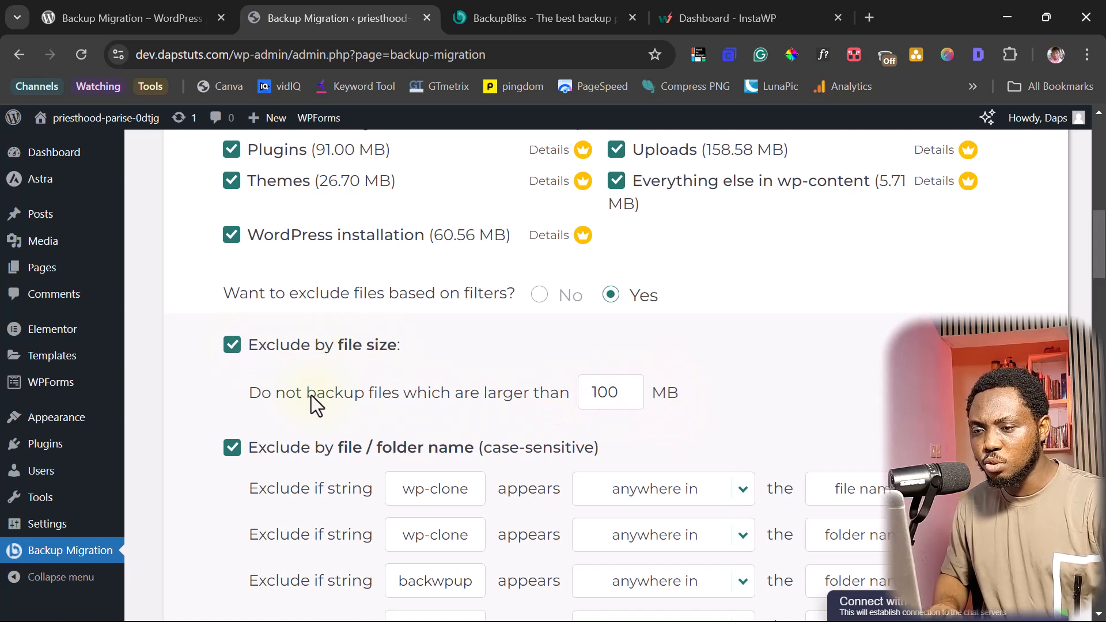
# - Change the 'Do not backup files larger than' limit from 100 MB to 99 MB
pyautogui.click(606, 394)
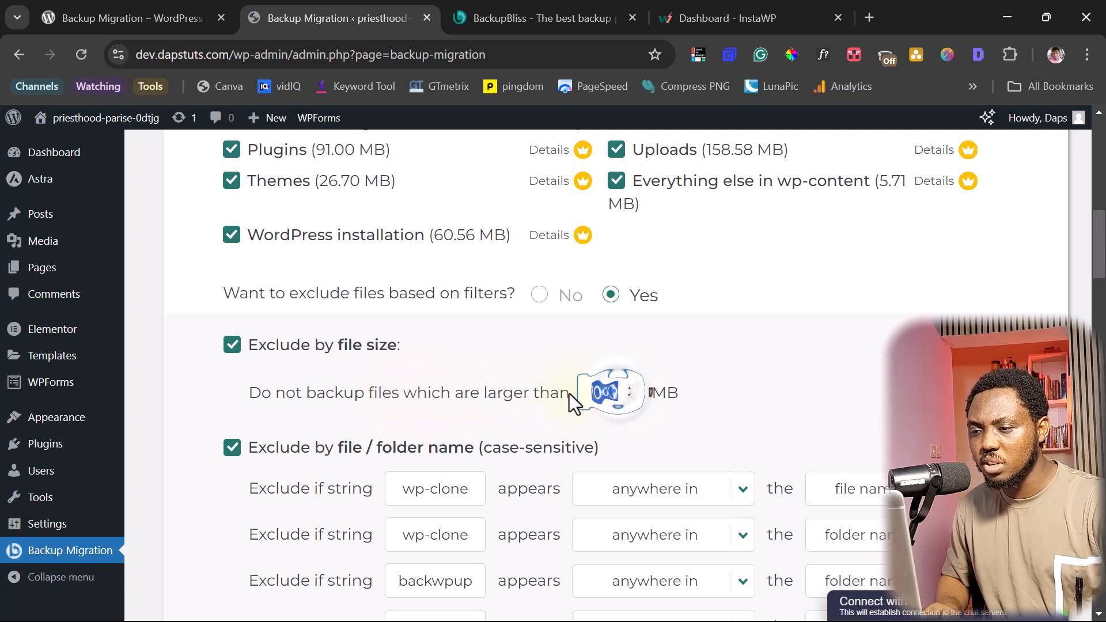
pyautogui.moveTo(607, 393); pyautogui.dragTo(612, 393)
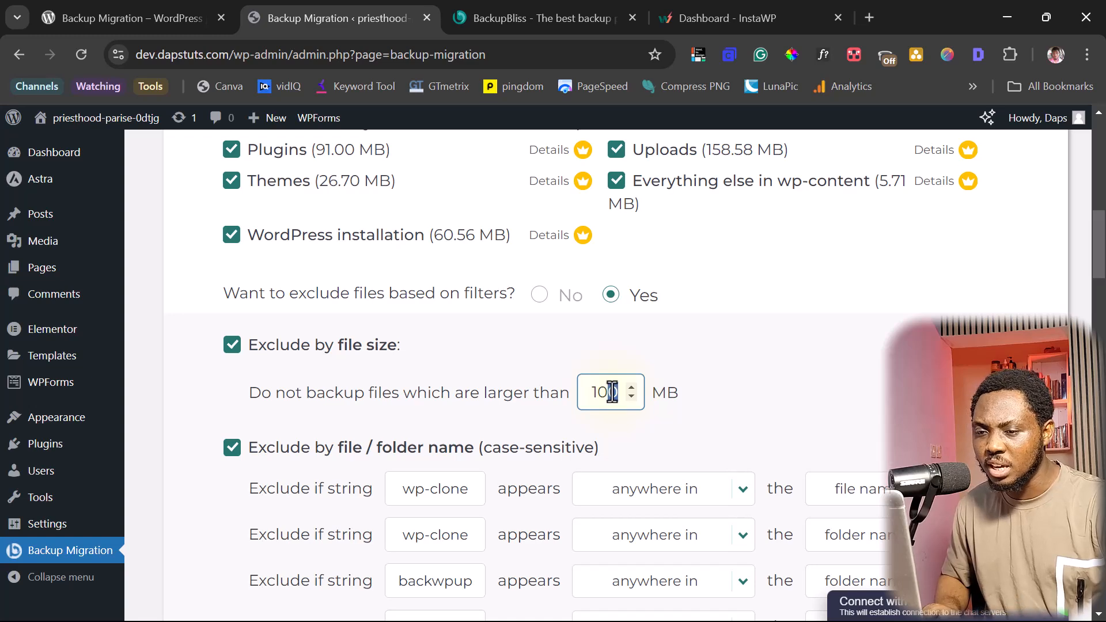
pyautogui.scroll(-2, 612, 393)
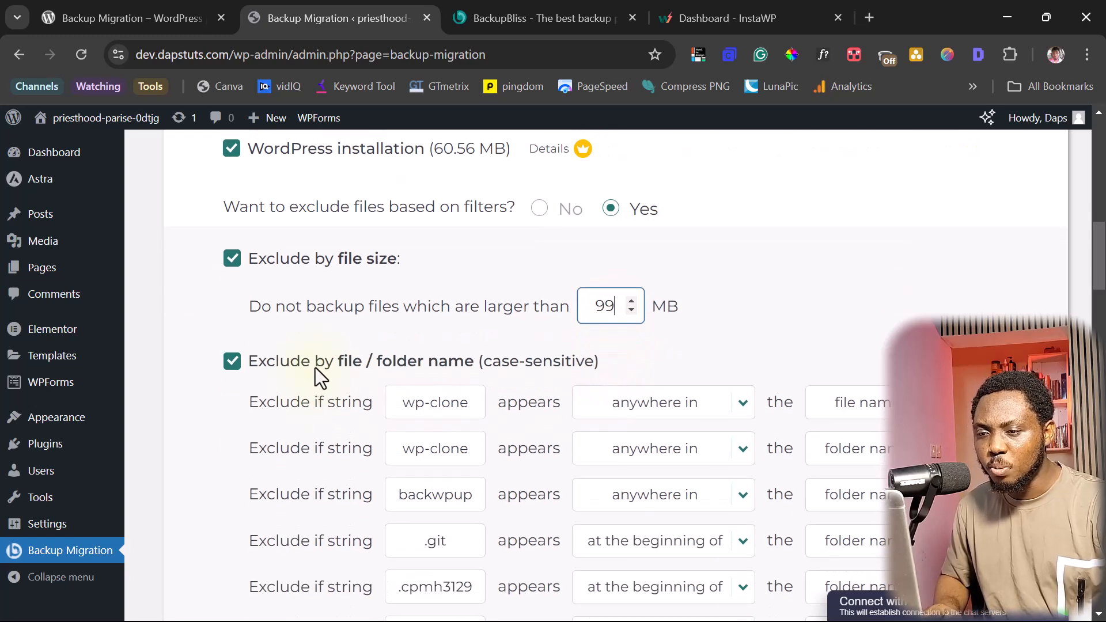
pyautogui.click(453, 383)
pyautogui.scroll(-2, 419, 386)
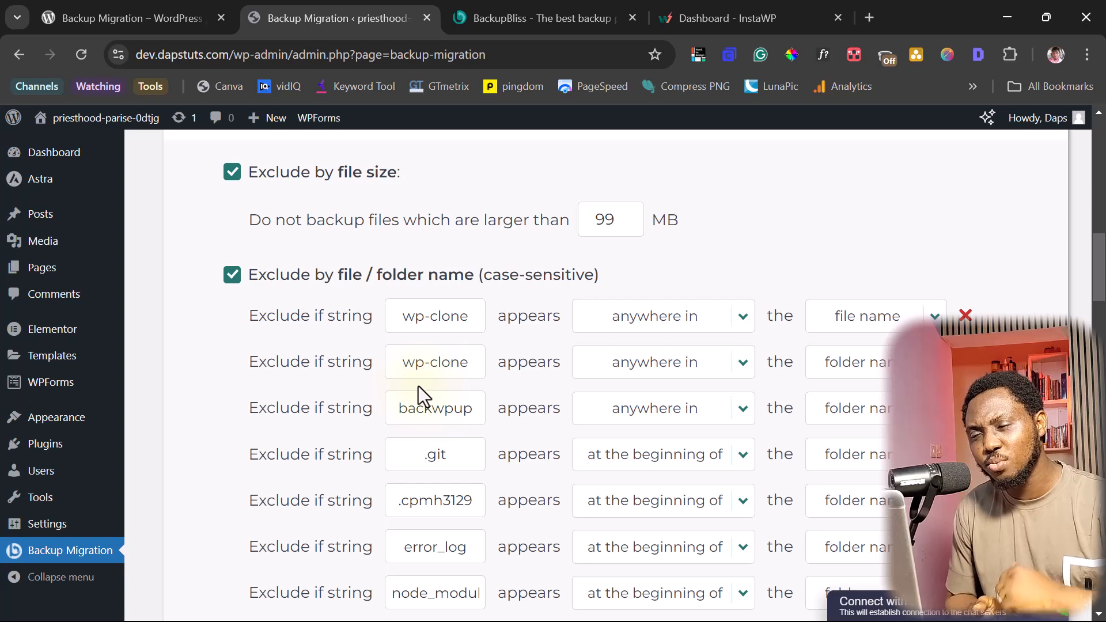
# - Review the exclusion and database options and the summary of about 347.73 MB
pyautogui.scroll(3, 418, 386)
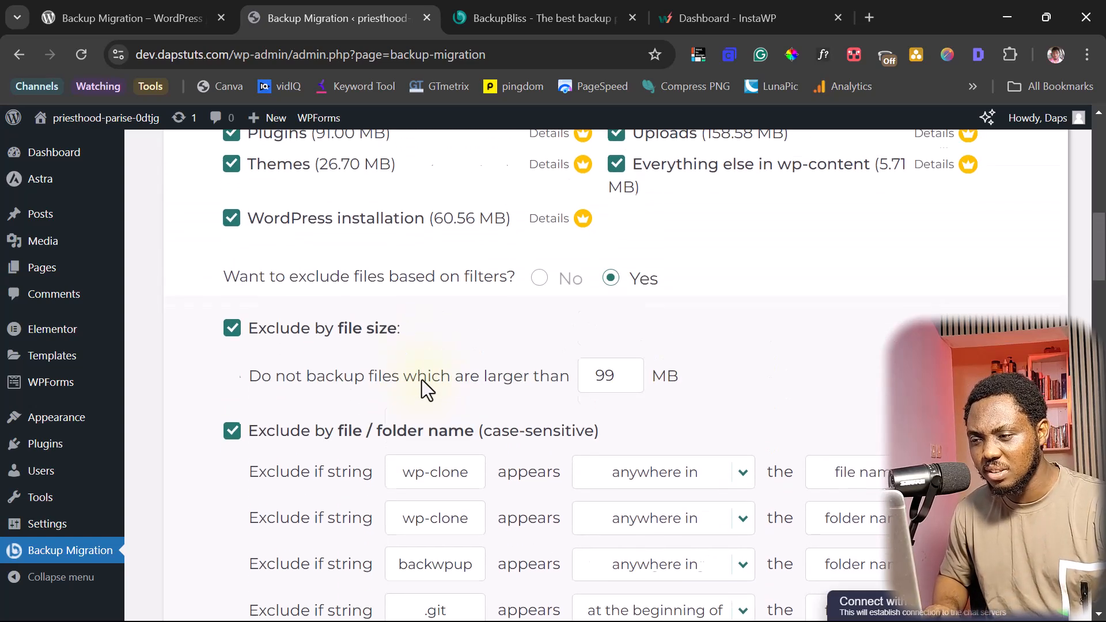
pyautogui.scroll(-15, 427, 373)
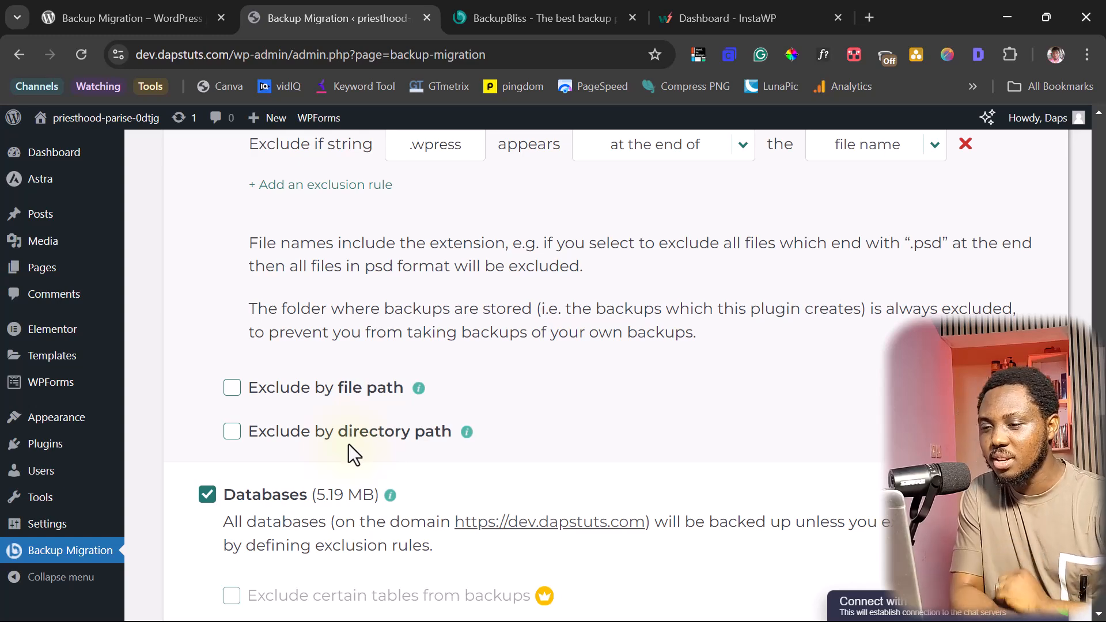
pyautogui.scroll(-3, 465, 438)
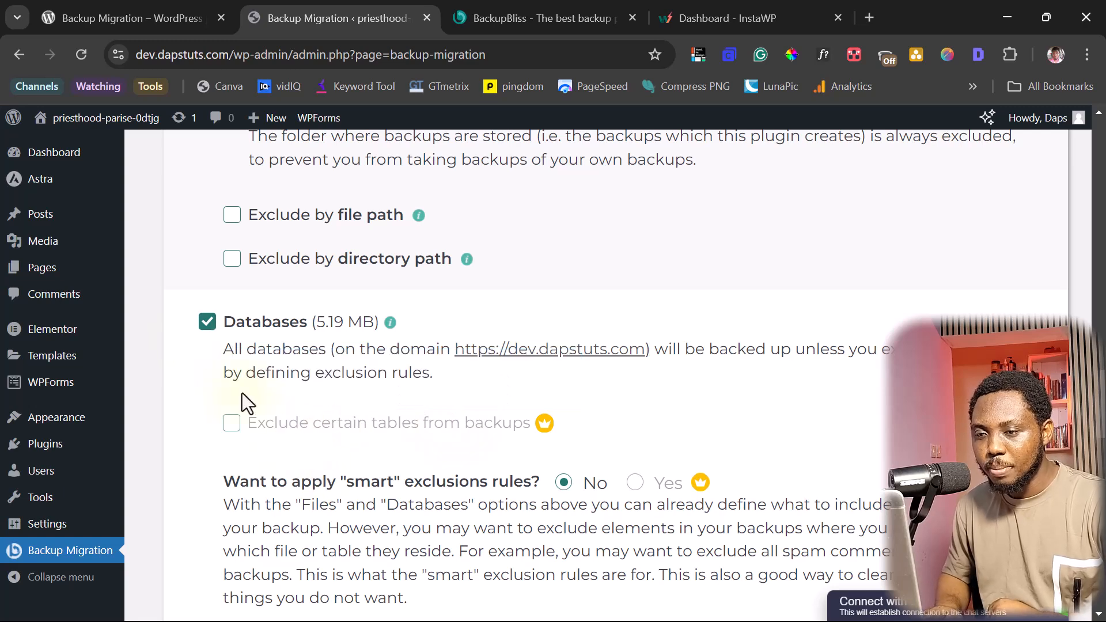
pyautogui.moveTo(234, 412)
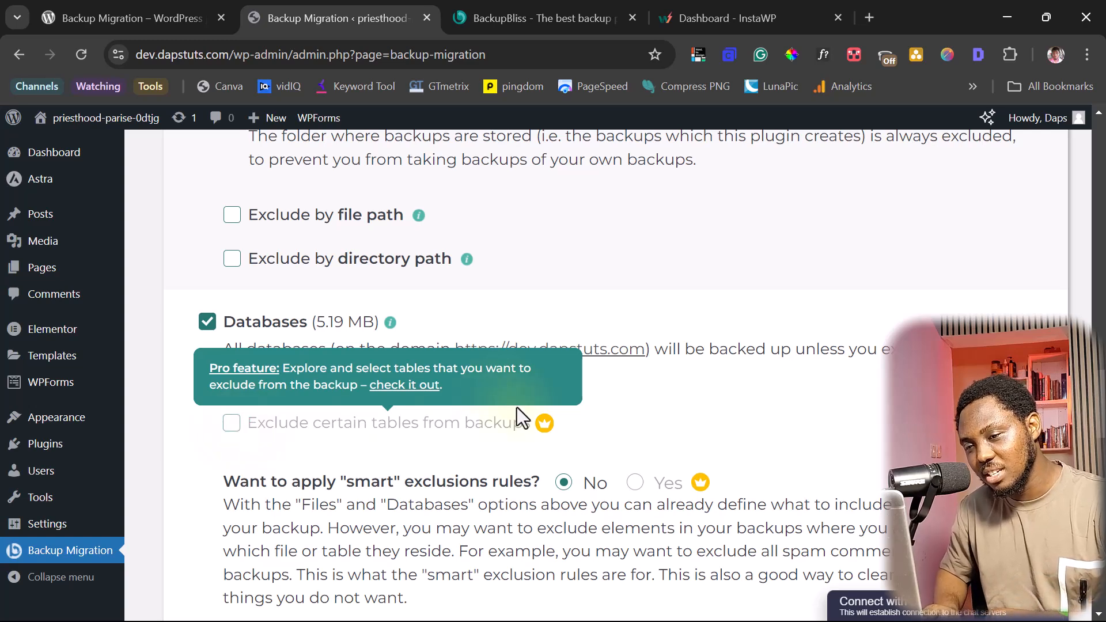
pyautogui.scroll(-3, 518, 409)
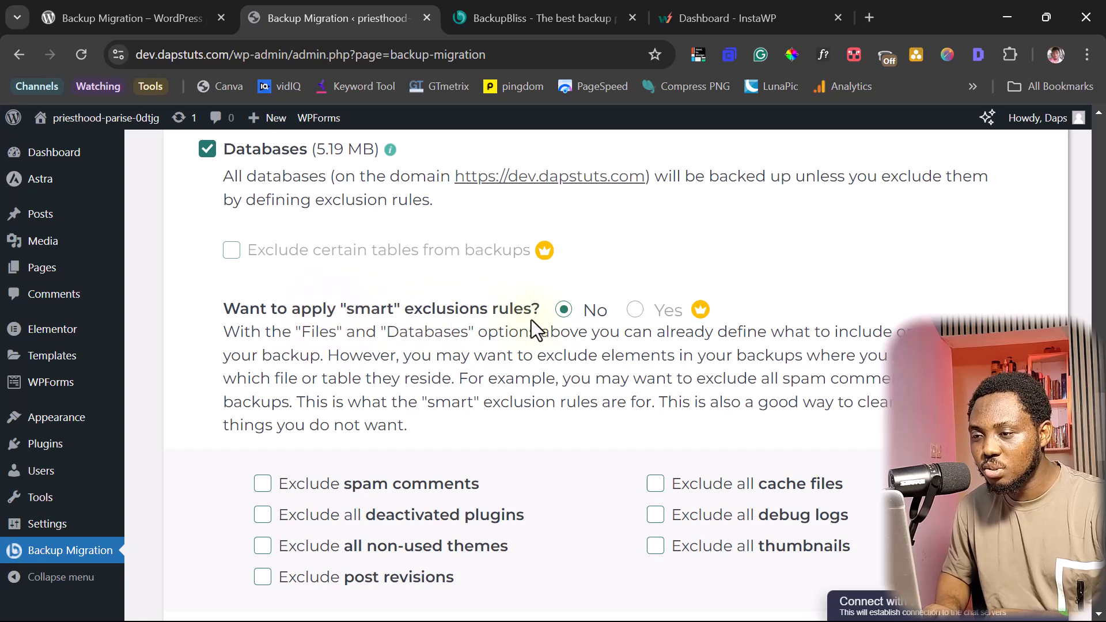
pyautogui.moveTo(696, 312)
pyautogui.scroll(-3, 368, 461)
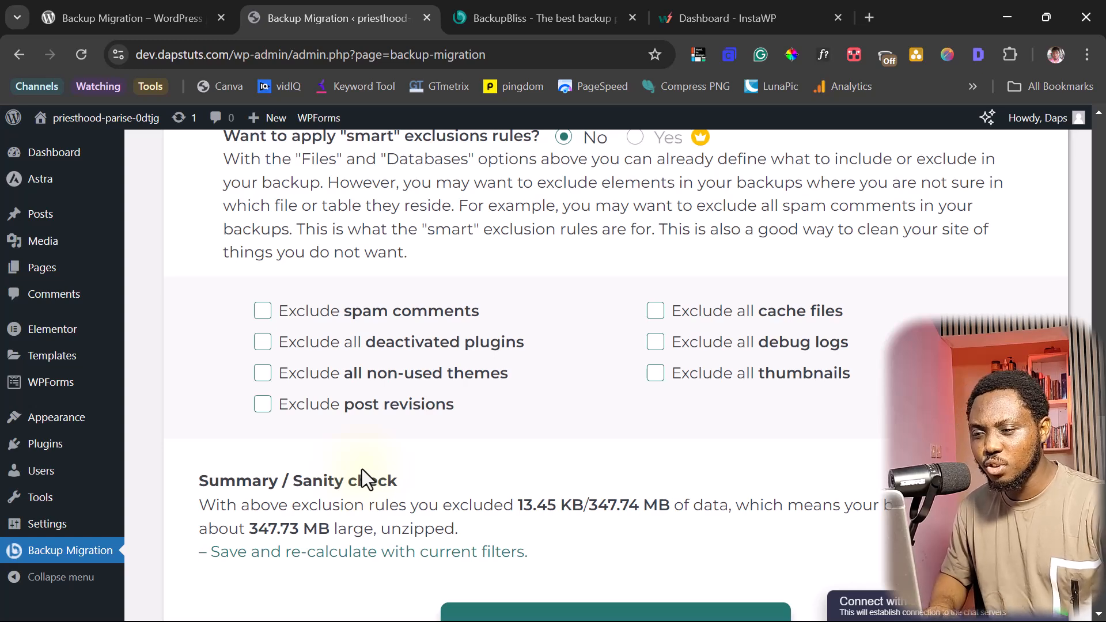
pyautogui.scroll(-2, 415, 481)
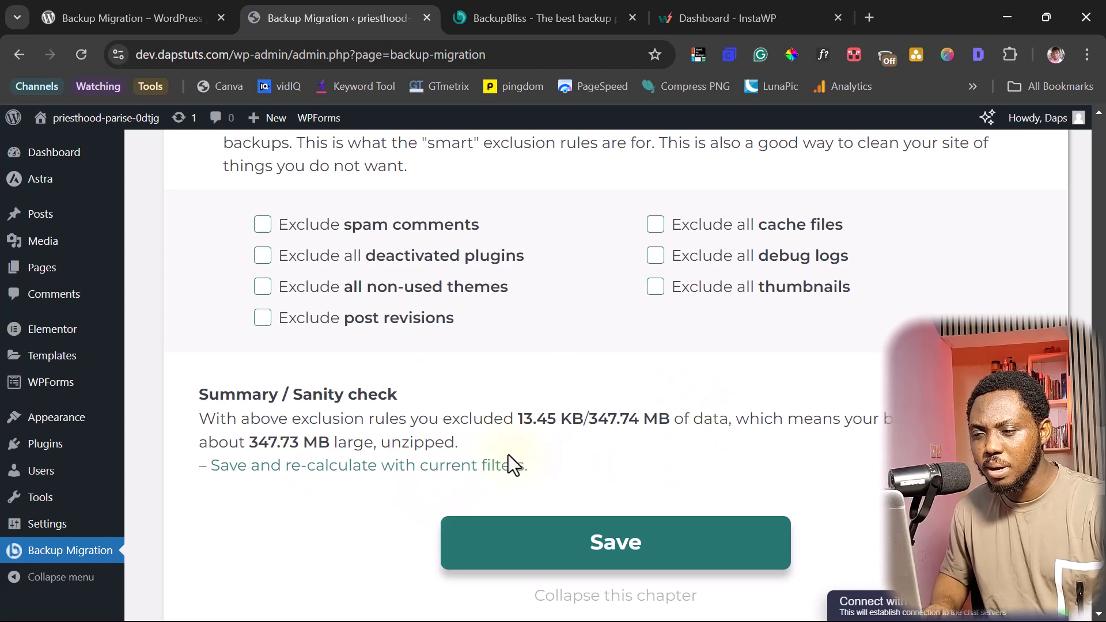
pyautogui.scroll(-3, 728, 444)
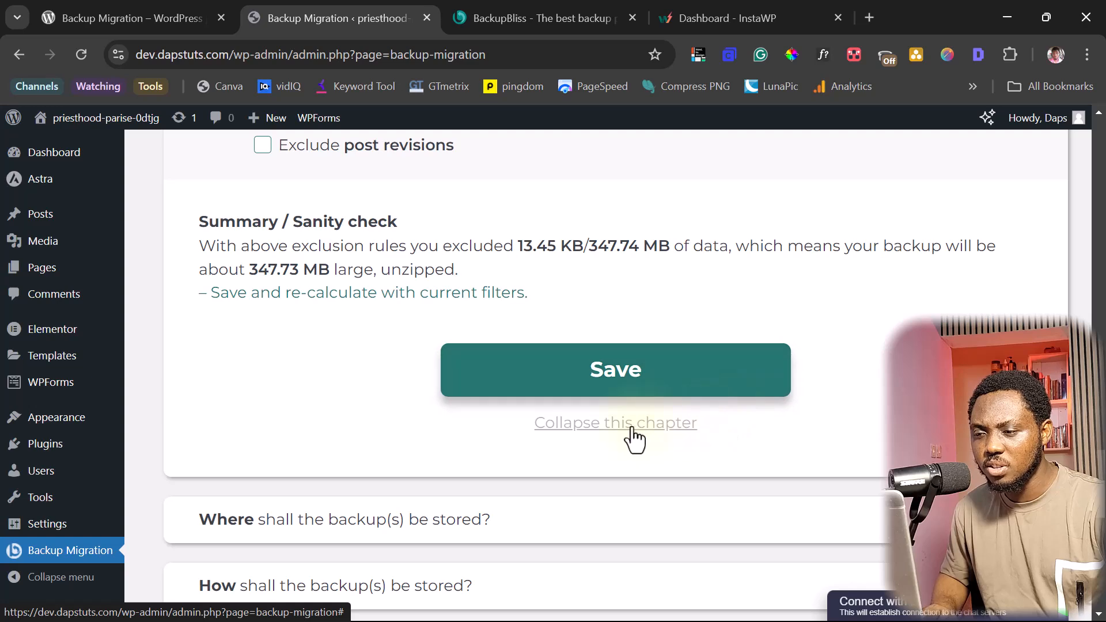
# - Collapse the file-selection chapter and expand 'Where shall the backup(s) be stored?'
pyautogui.click(644, 422)
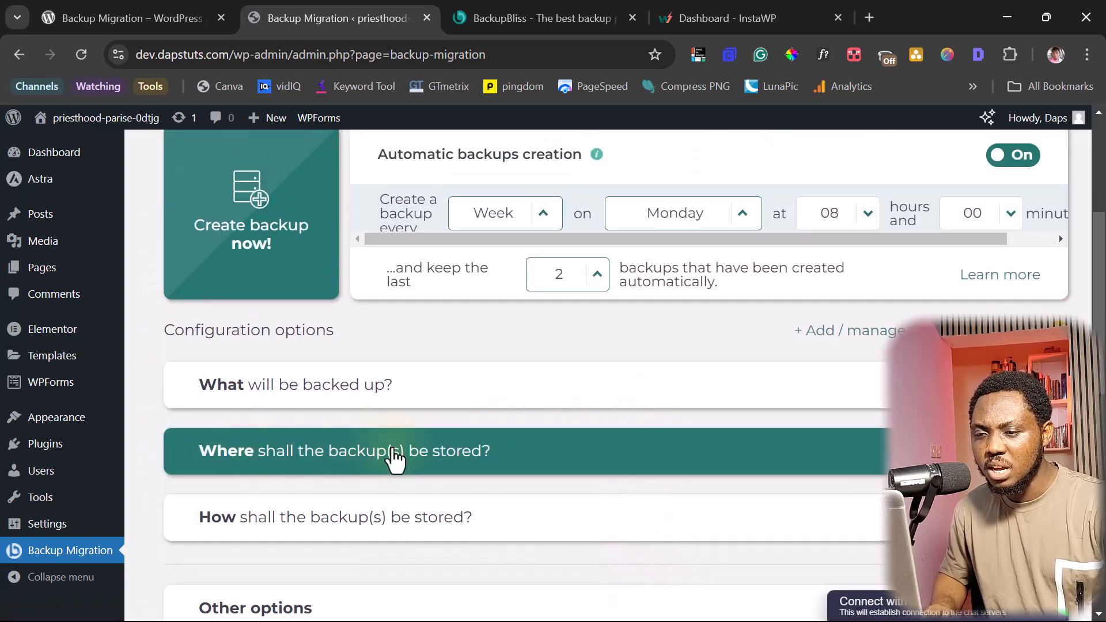
pyautogui.click(672, 455)
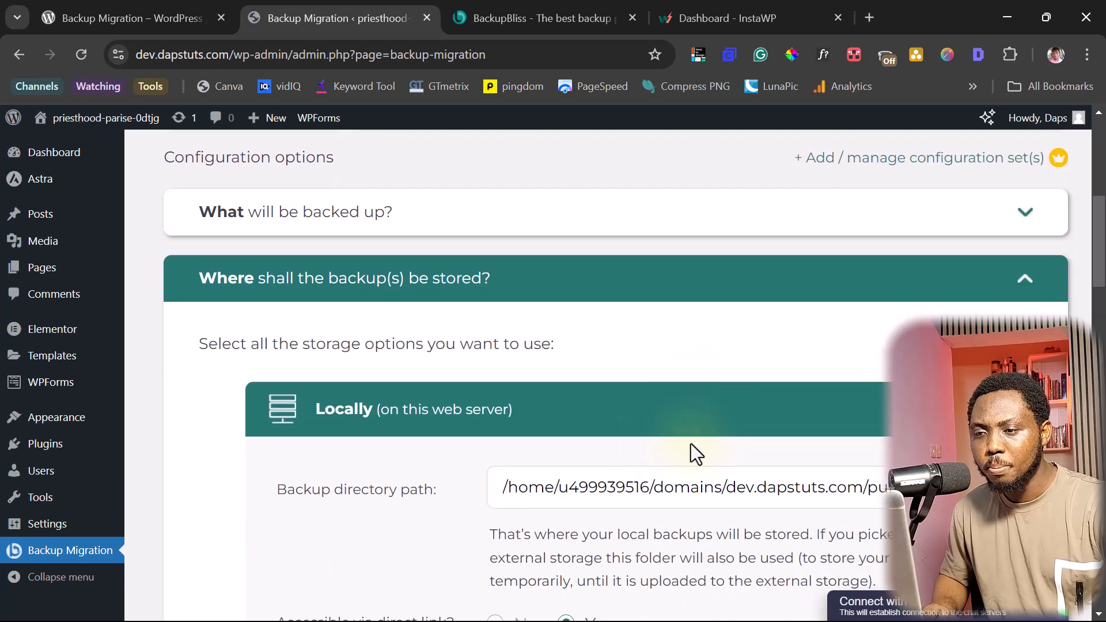
pyautogui.scroll(-3, 691, 444)
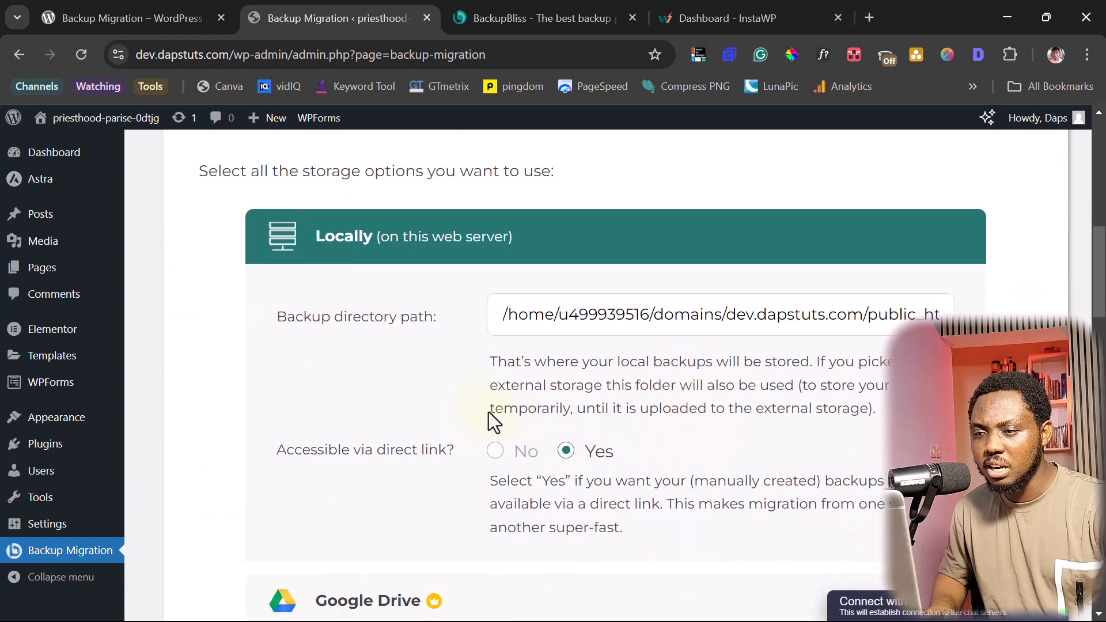
pyautogui.scroll(-4, 668, 358)
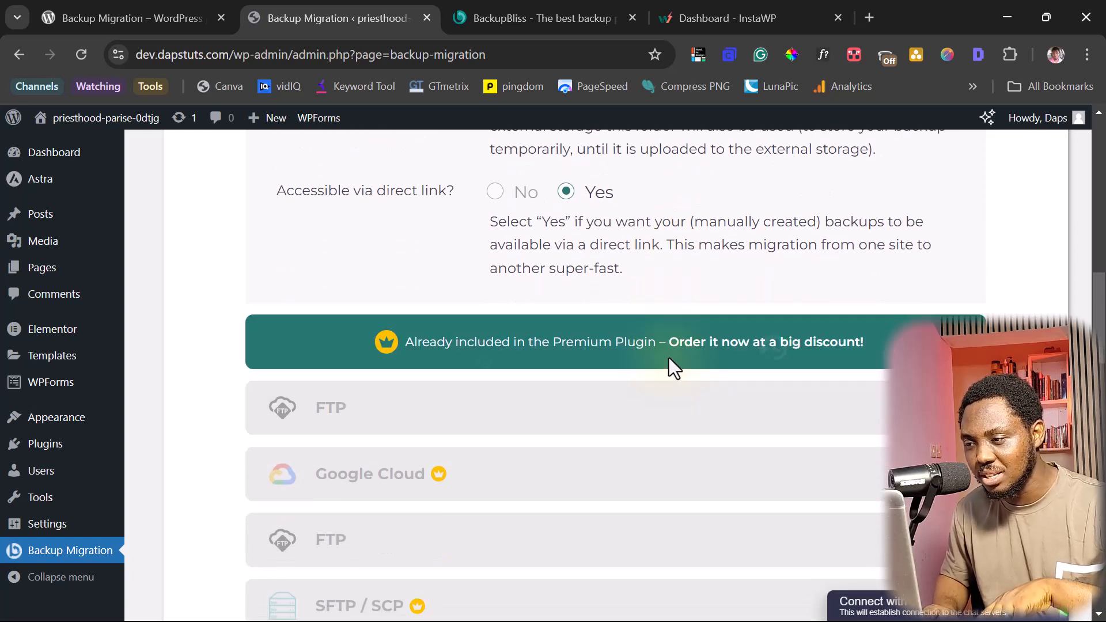
# - Review the local storage option with direct-link access and the premium cloud destinations
pyautogui.scroll(-2, 657, 357)
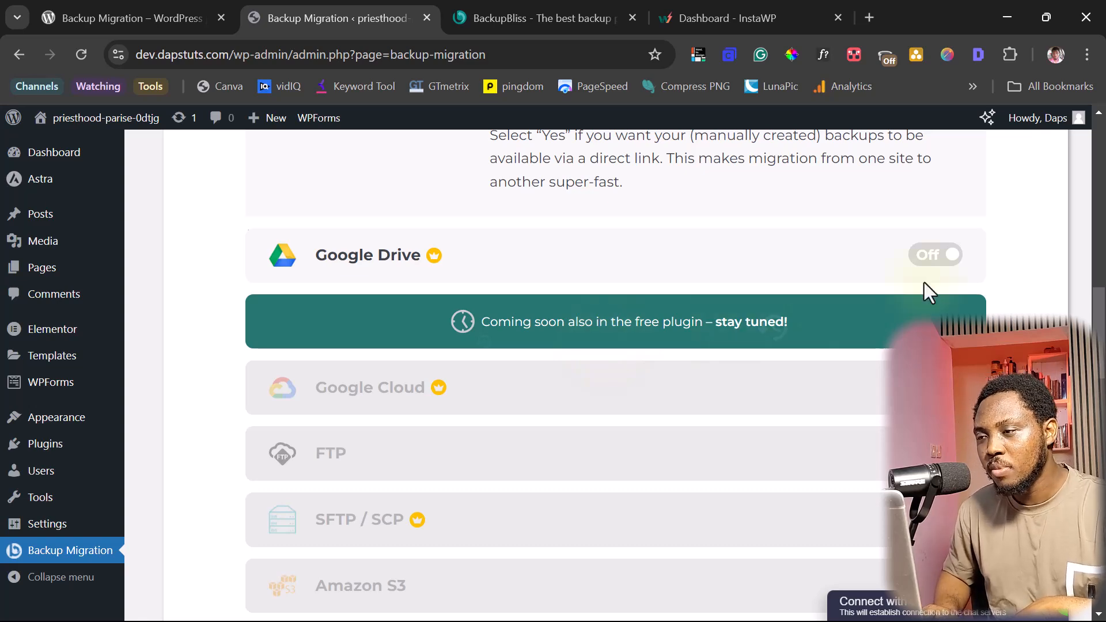
pyautogui.scroll(-12, 999, 288)
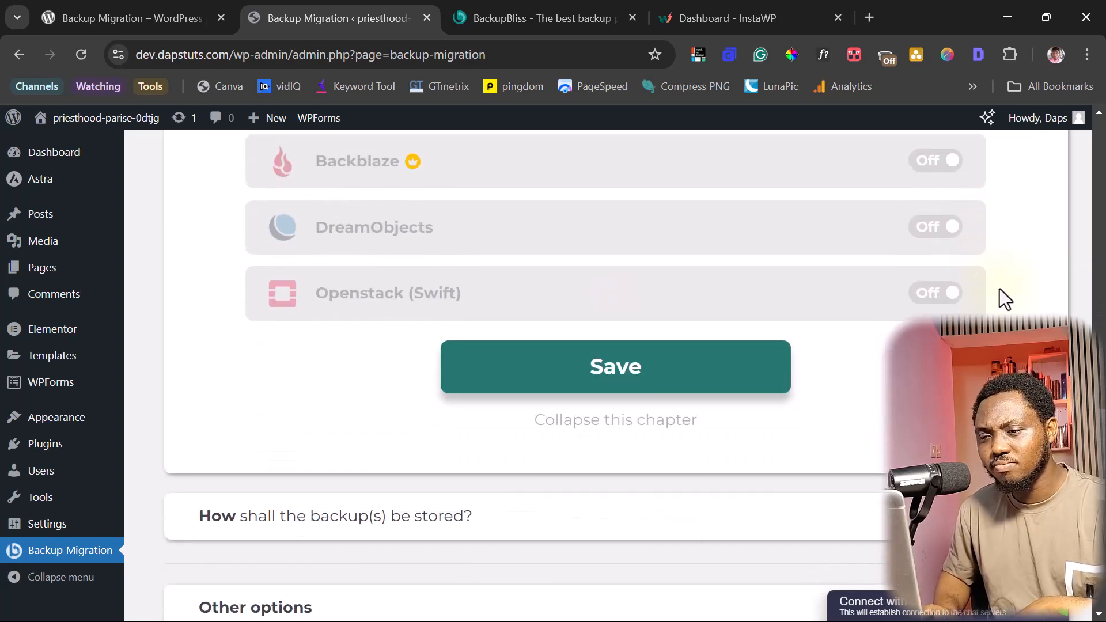
pyautogui.scroll(15, 1000, 288)
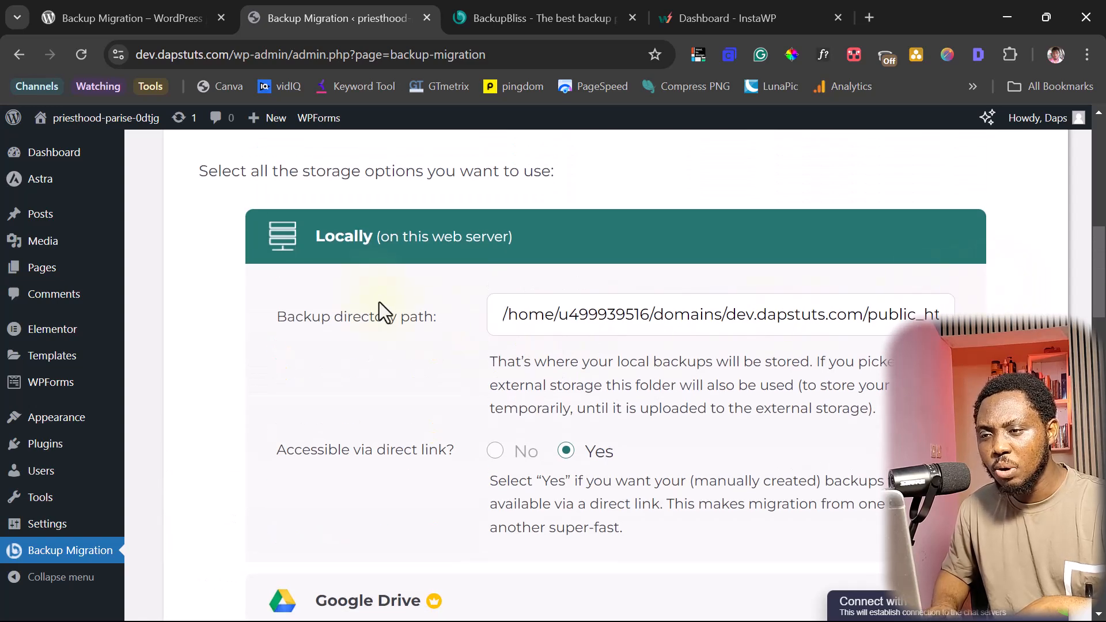
pyautogui.scroll(-6, 669, 281)
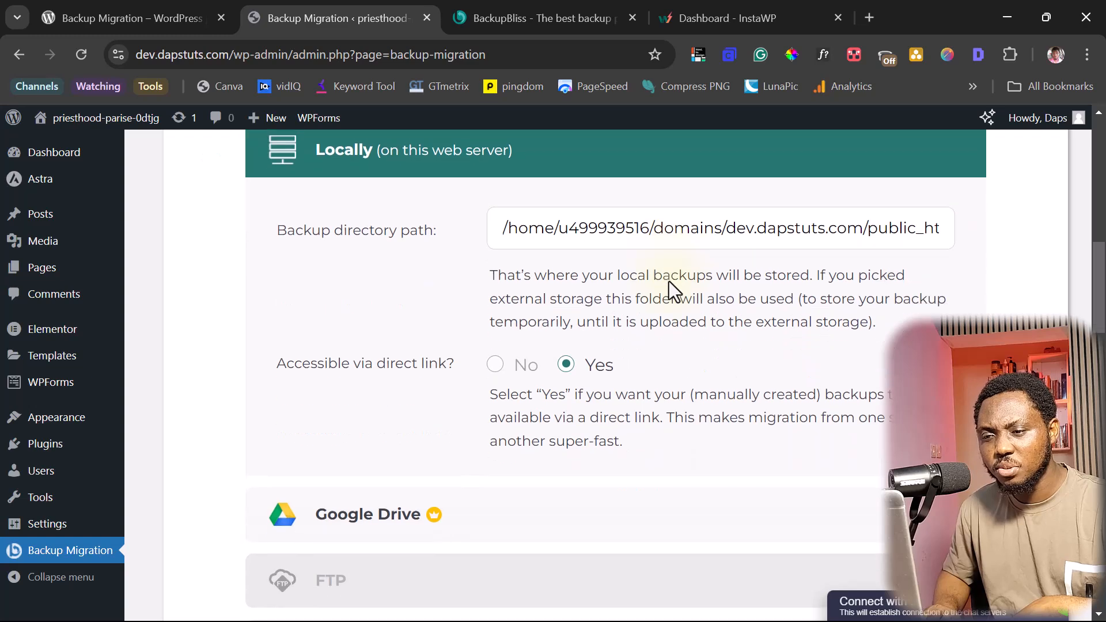
pyautogui.scroll(-5, 668, 296)
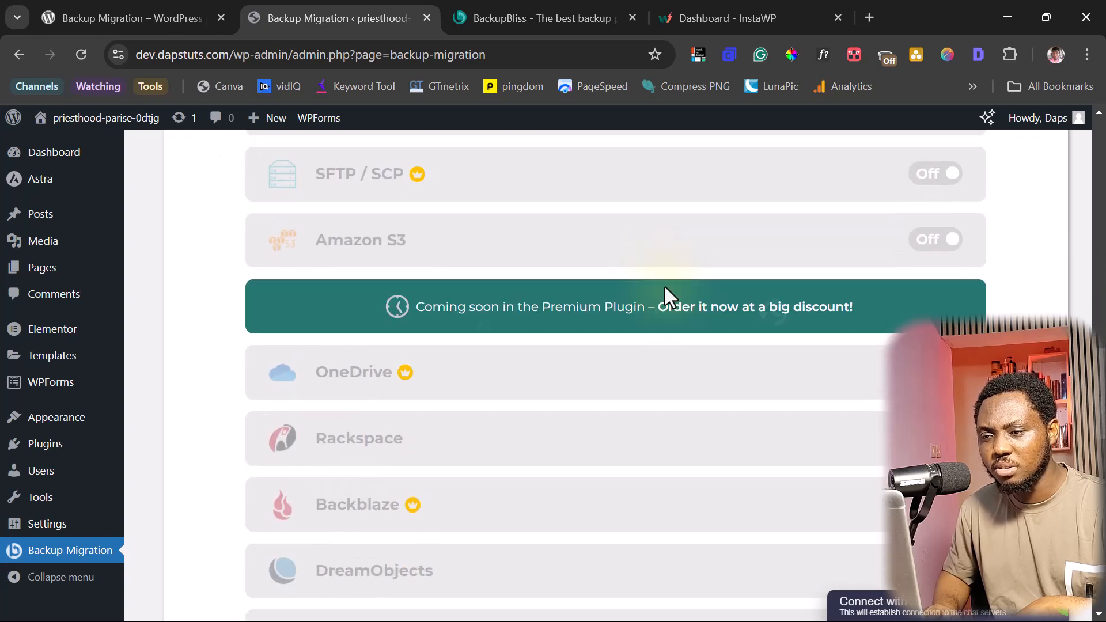
pyautogui.scroll(6, 668, 297)
pyautogui.scroll(8, 666, 288)
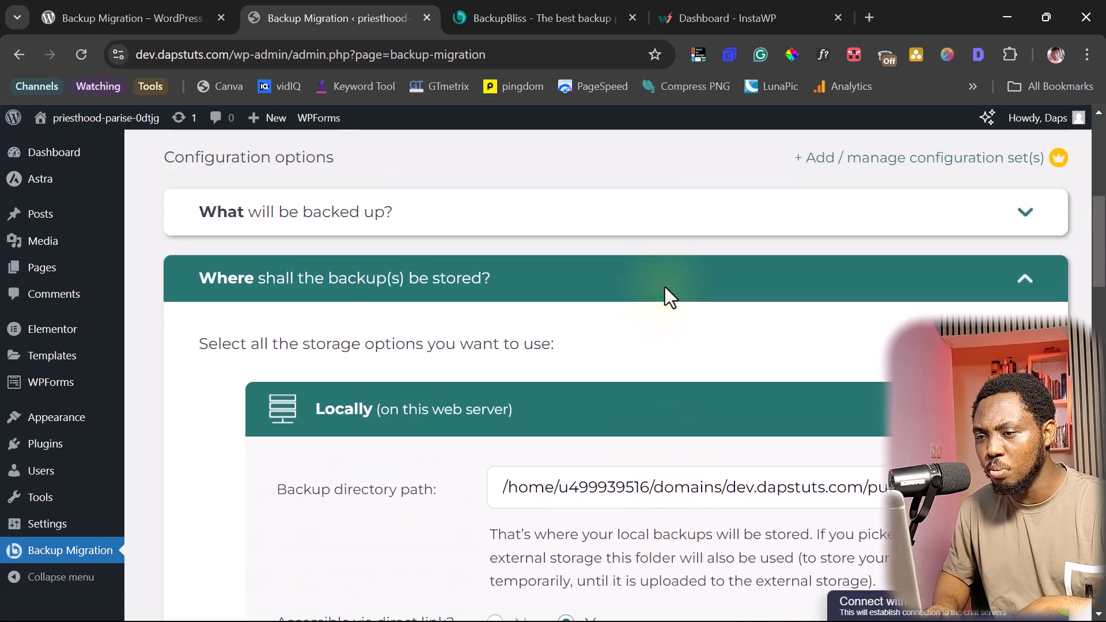
# - Collapse the storage-location chapter and expand 'How shall the backup(s) be stored?'
pyautogui.click(671, 288)
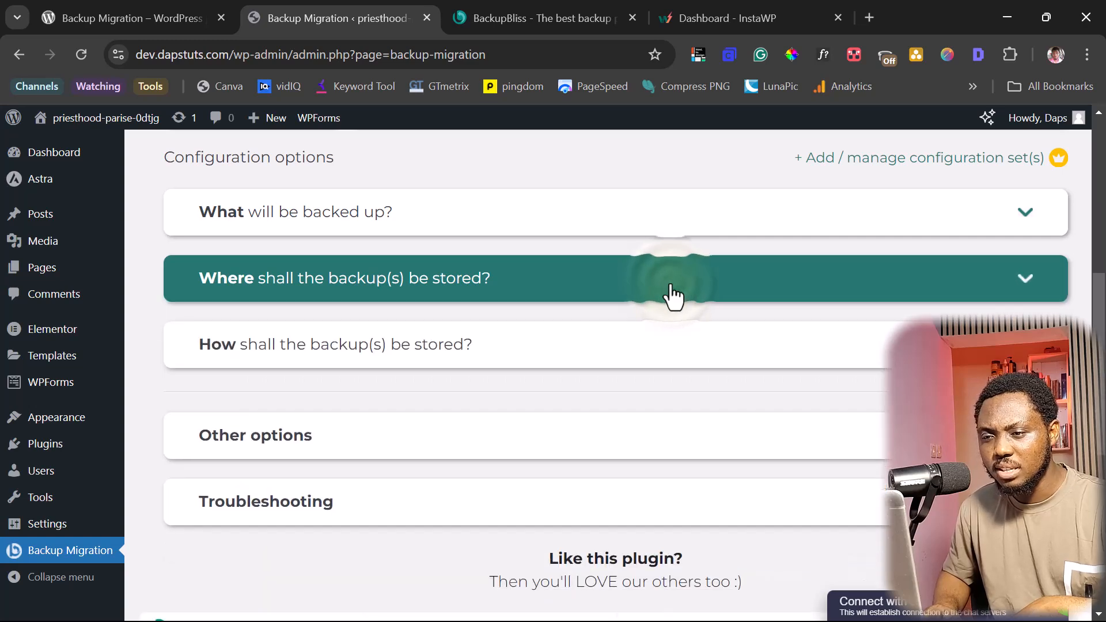
pyautogui.scroll(-1, 700, 312)
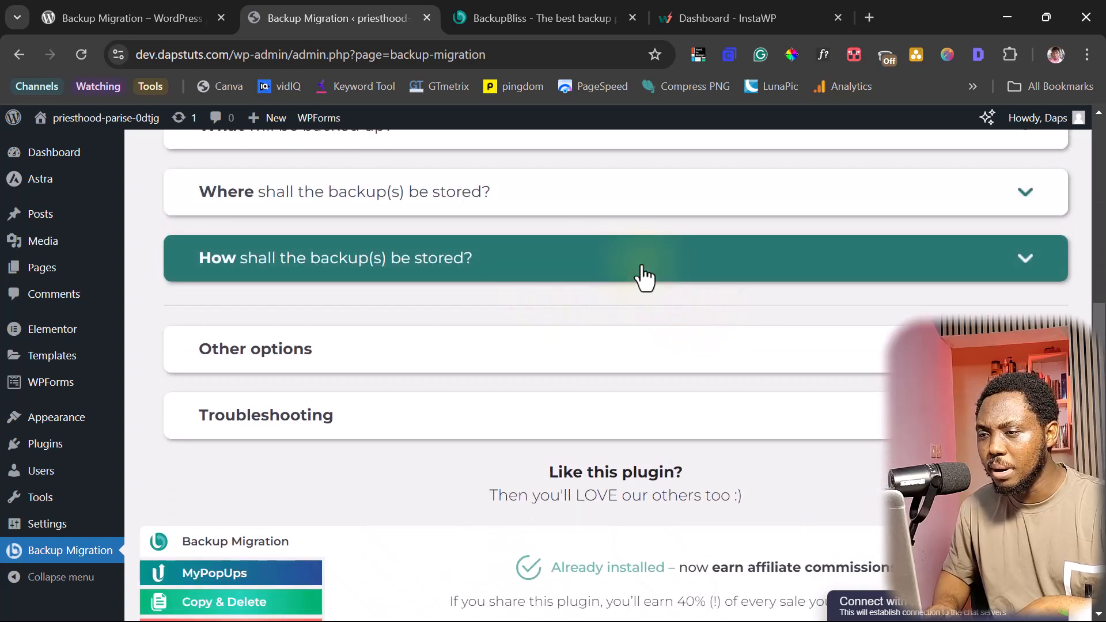
pyautogui.click(643, 272)
pyautogui.scroll(-3, 683, 302)
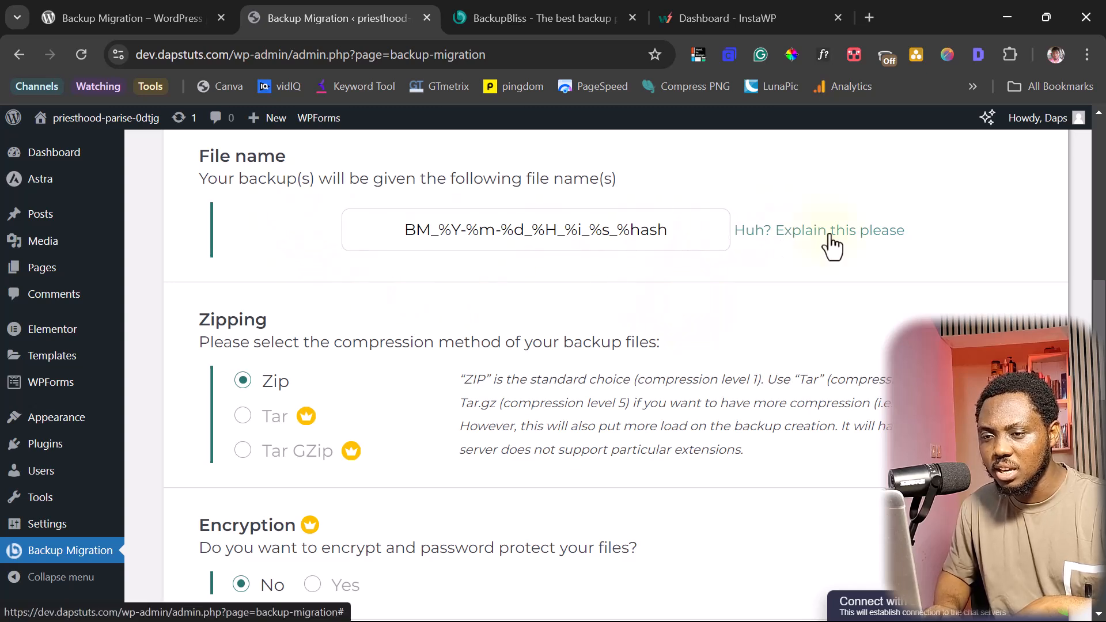
pyautogui.scroll(-2, 822, 267)
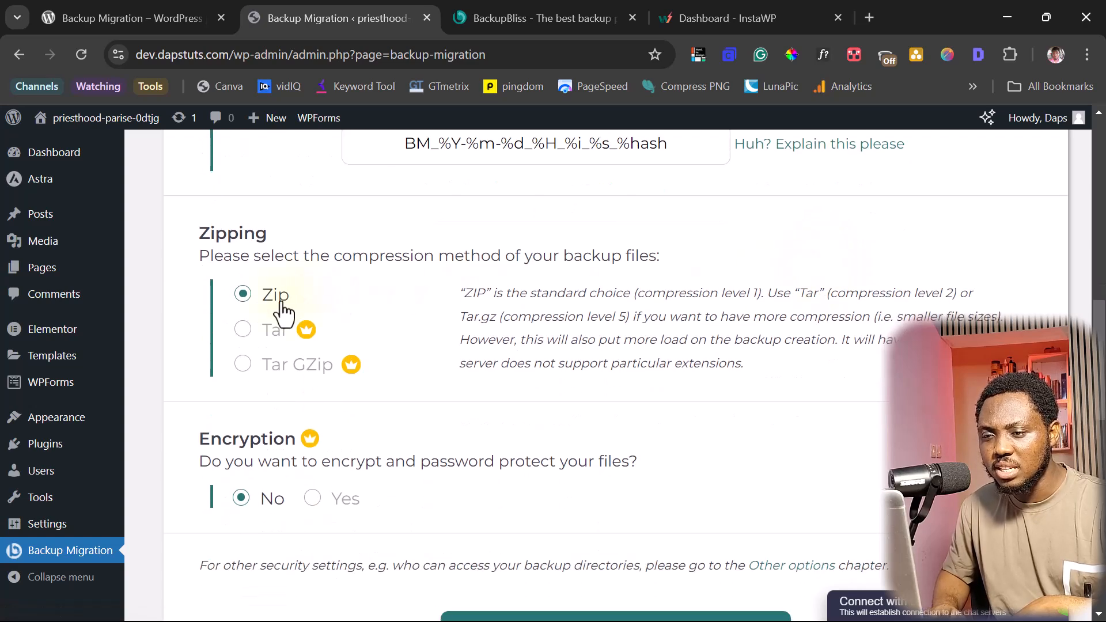
# - Review file naming, try Tar GZip compression, and leave standard Zip with encryption off
pyautogui.click(290, 375)
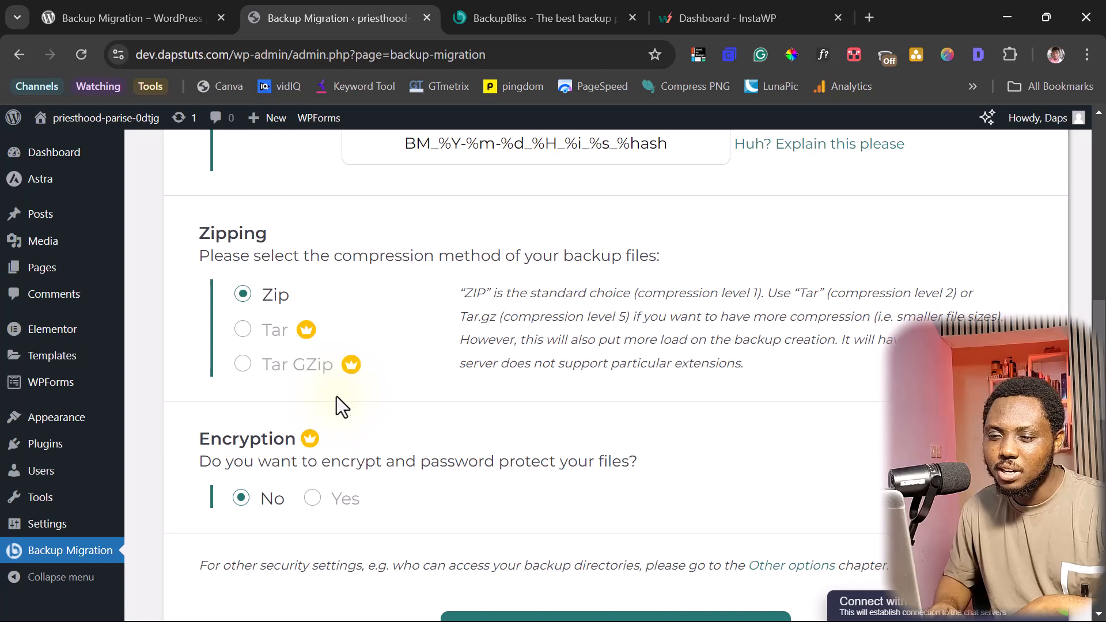
pyautogui.moveTo(301, 445)
pyautogui.scroll(-1, 334, 441)
pyautogui.scroll(-4, 353, 442)
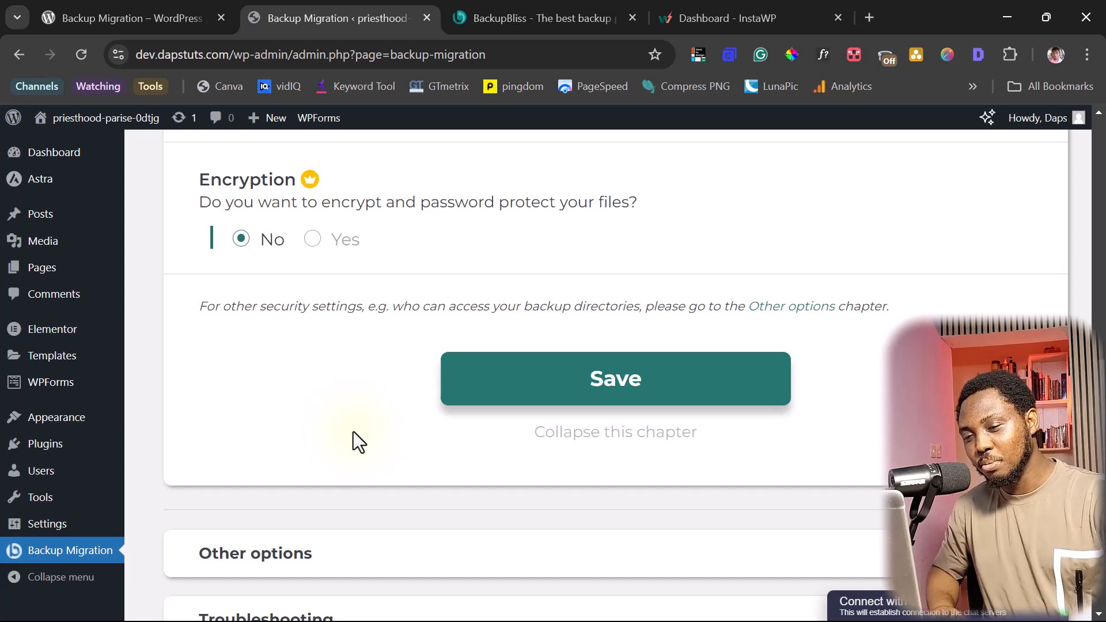
pyautogui.scroll(-2, 445, 395)
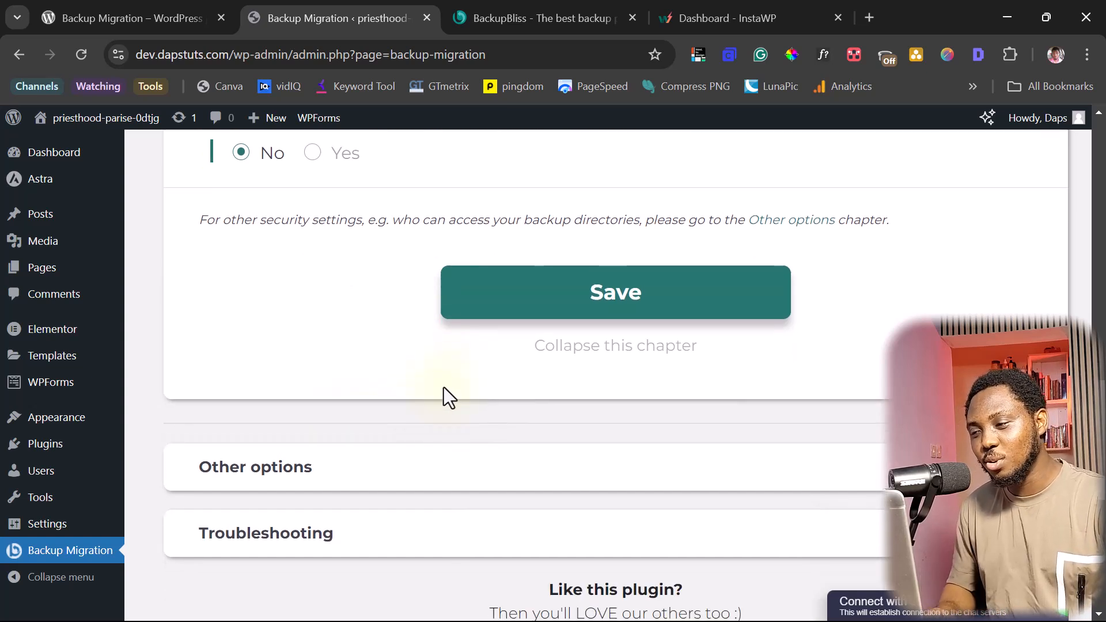
pyautogui.click(465, 465)
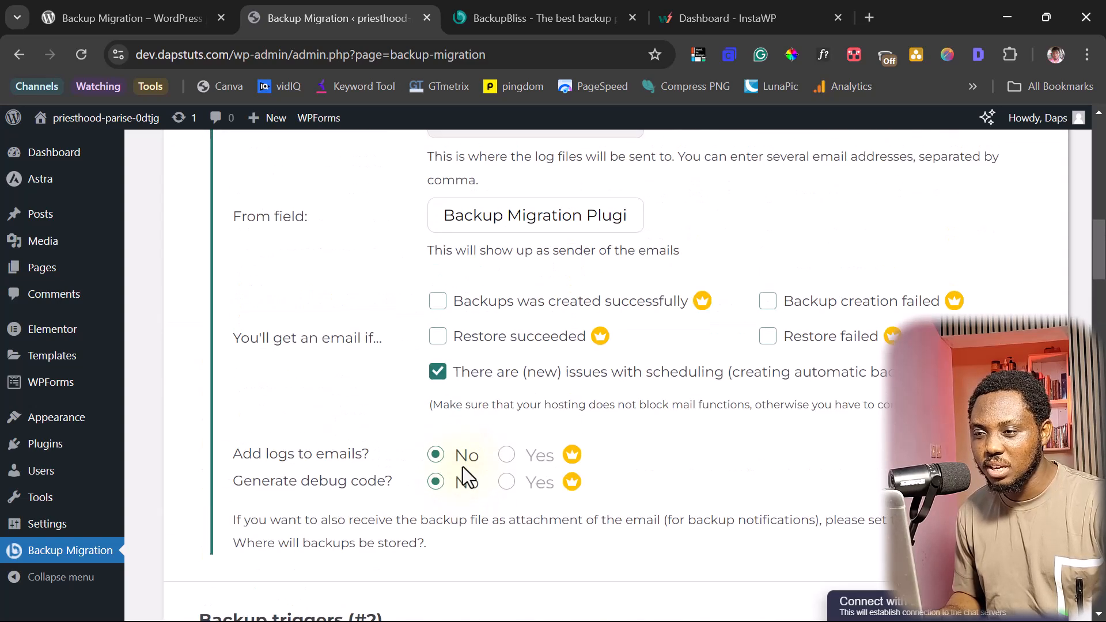
pyautogui.scroll(4, 462, 466)
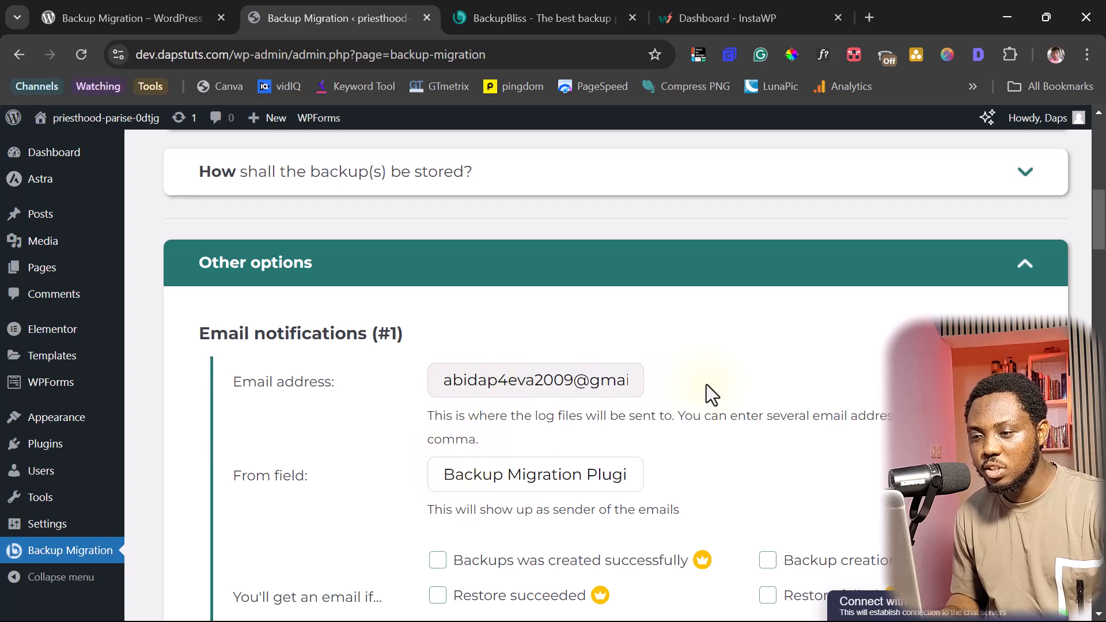
pyautogui.scroll(-3, 720, 388)
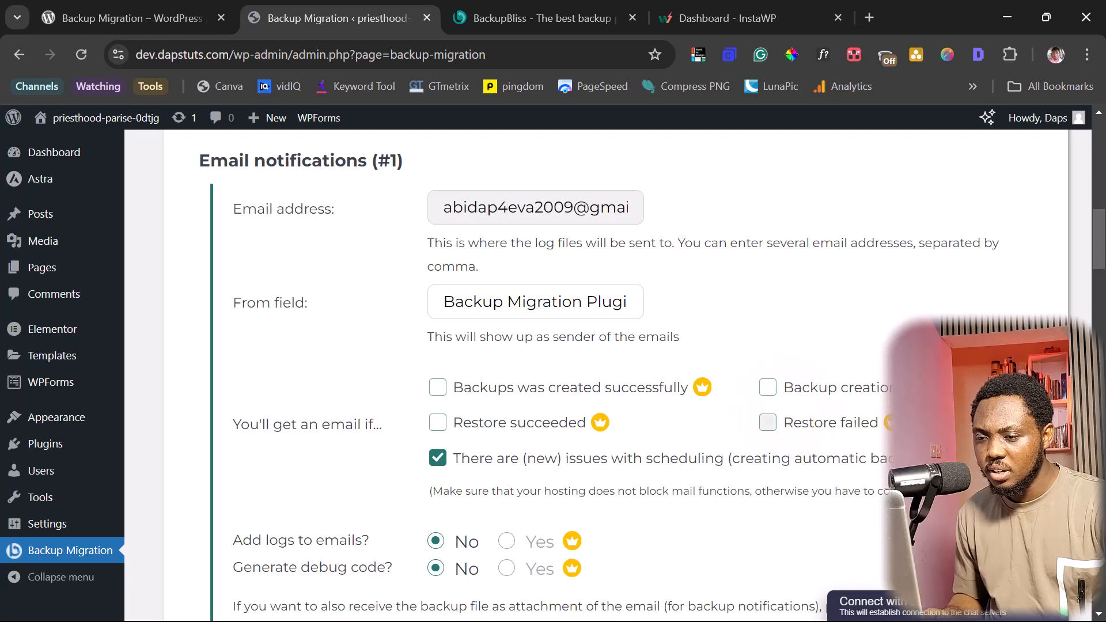
pyautogui.scroll(-3, 787, 409)
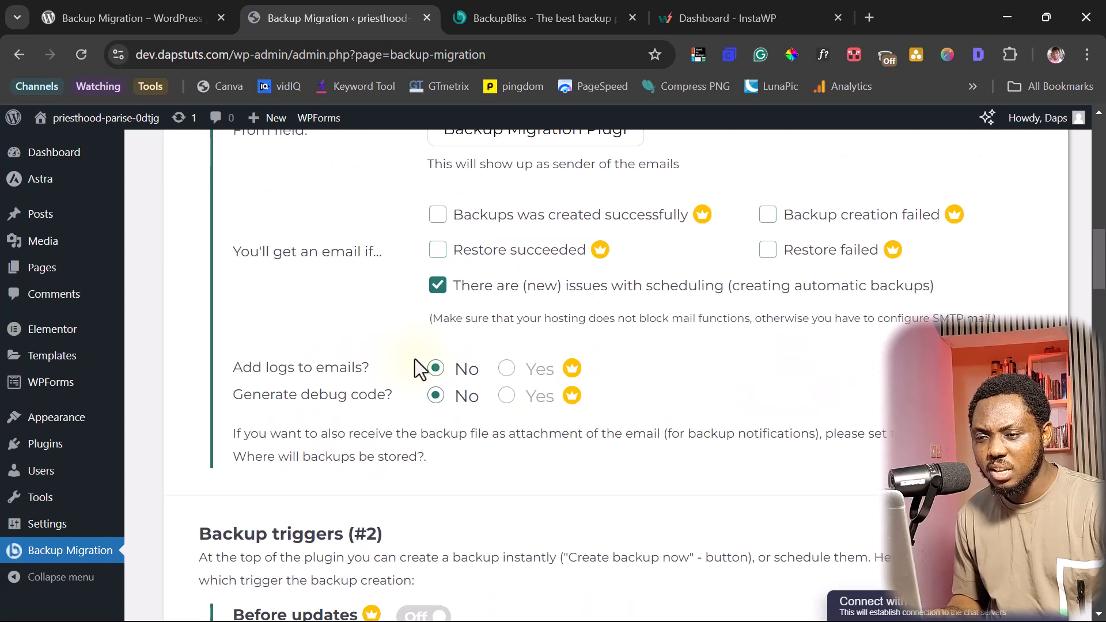
pyautogui.scroll(-4, 623, 375)
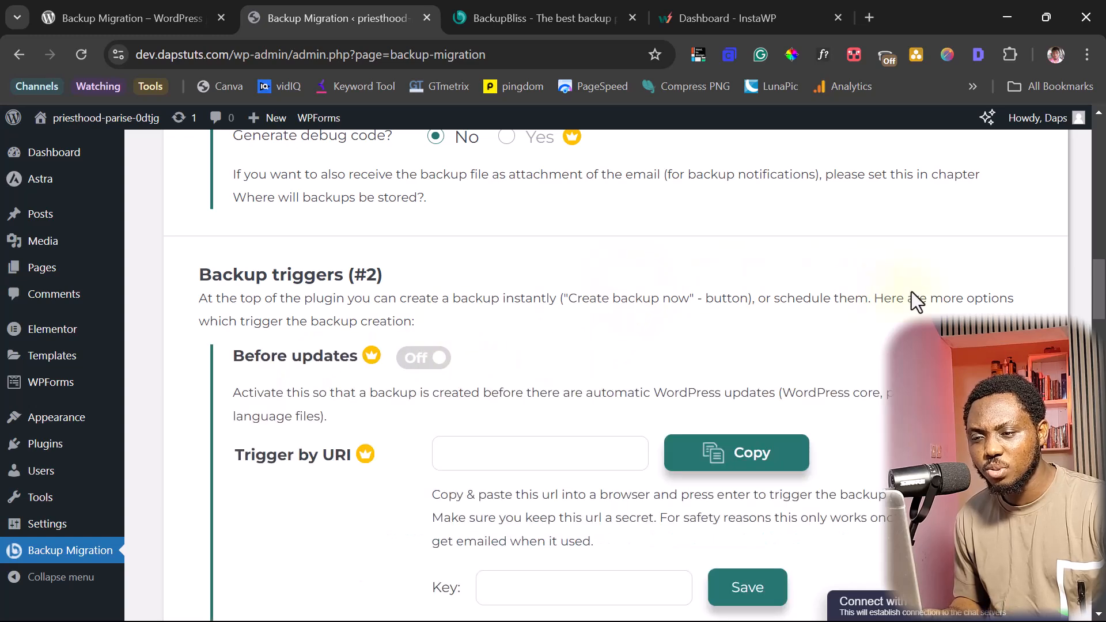
pyautogui.scroll(-3, 912, 295)
# - Scroll through Other options sections #3–#8 past Save down to the Troubleshooting chapter
pyautogui.scroll(-2, 870, 320)
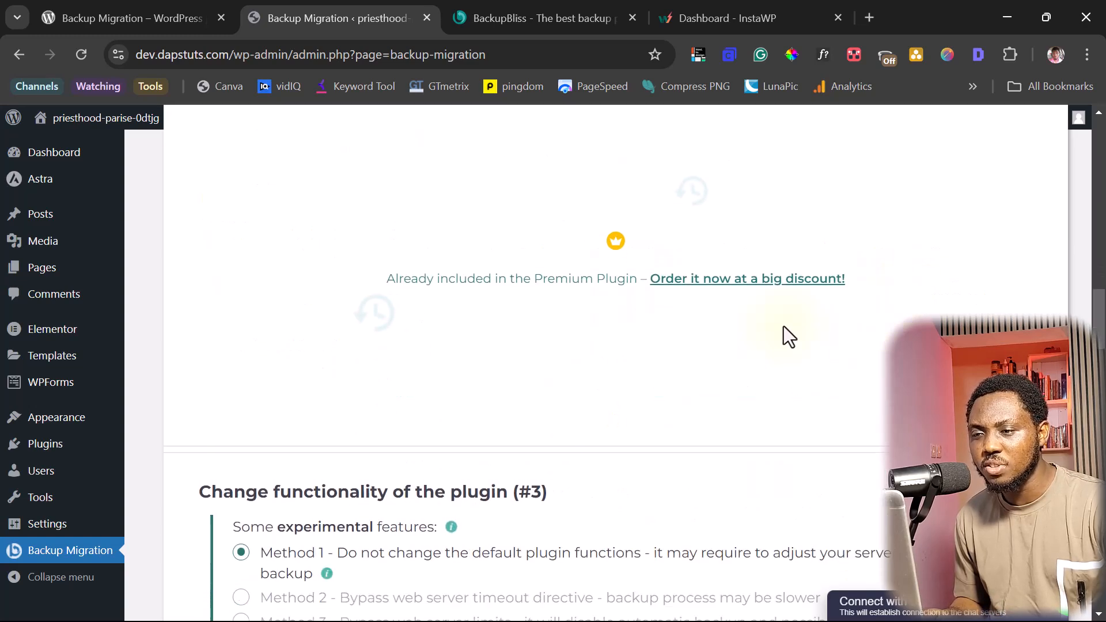
pyautogui.scroll(-5, 730, 323)
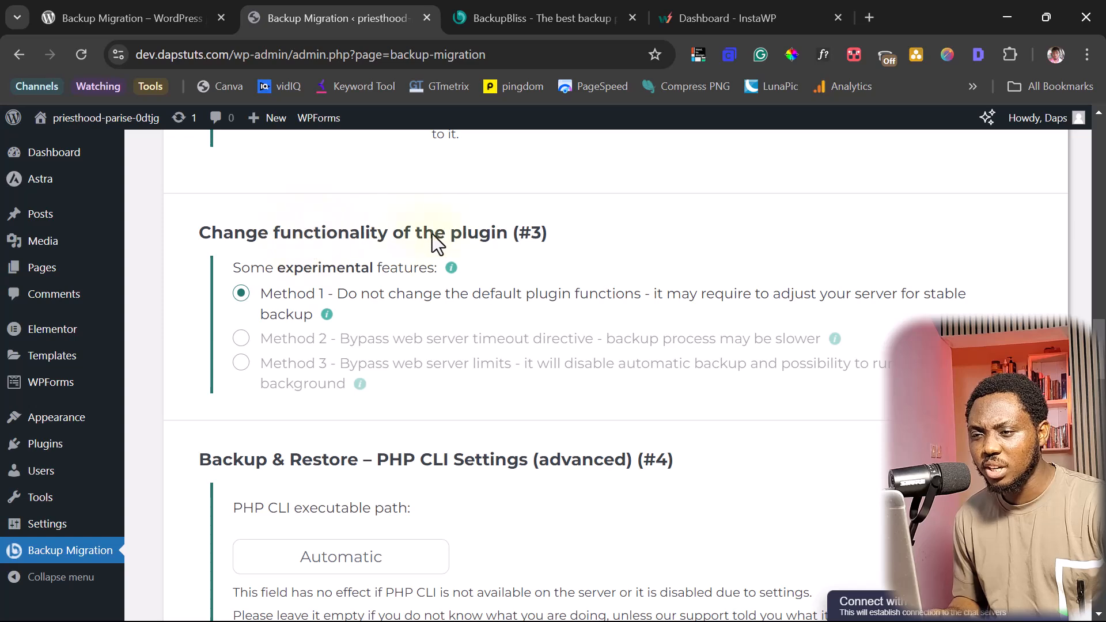
pyautogui.scroll(-3, 586, 236)
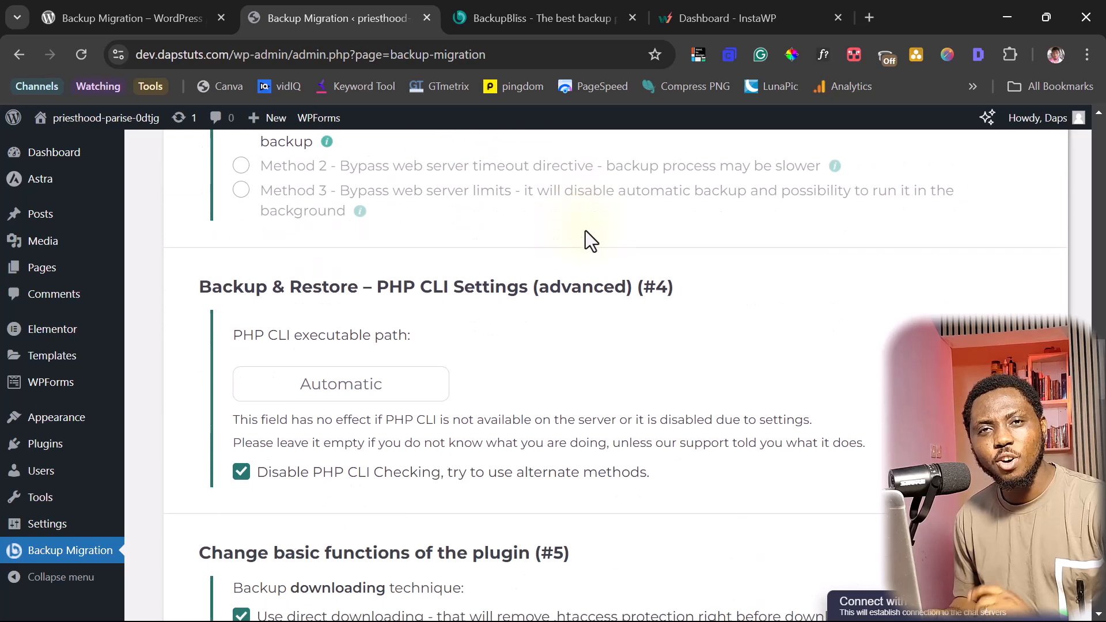
pyautogui.scroll(5, 585, 230)
pyautogui.scroll(-3, 627, 263)
pyautogui.scroll(1, 672, 299)
pyautogui.scroll(-2, 664, 309)
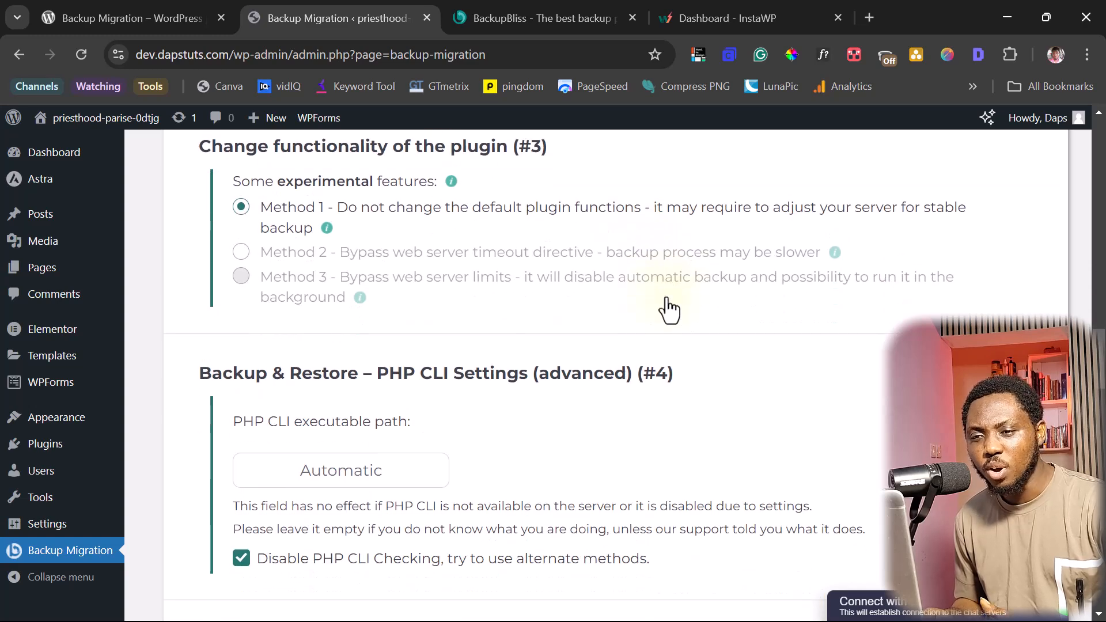
pyautogui.scroll(-3, 667, 300)
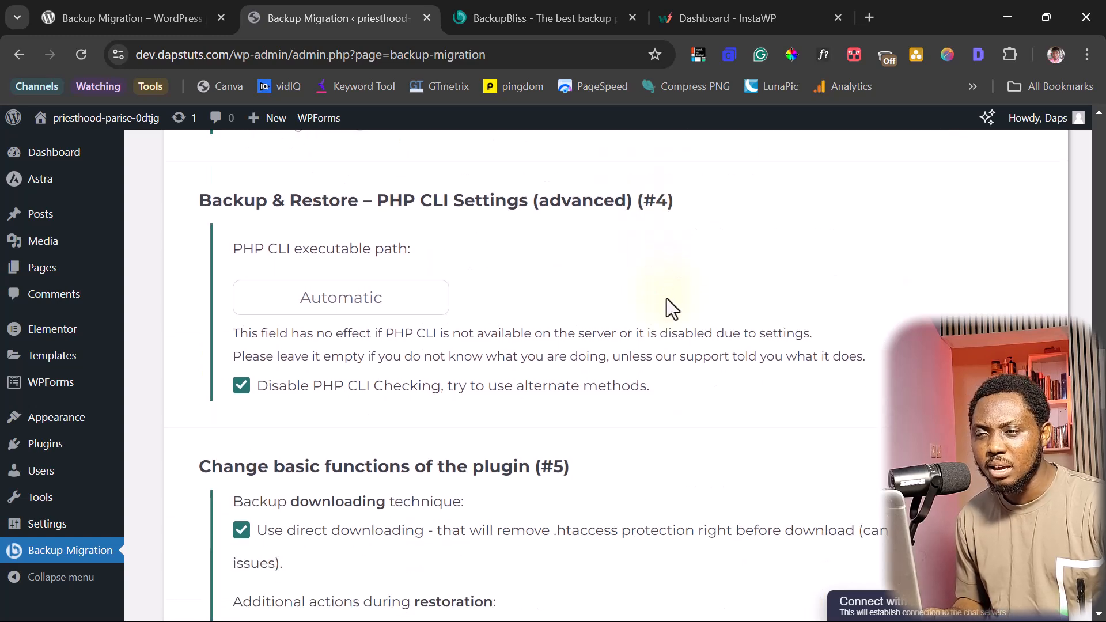
pyautogui.scroll(-2, 666, 300)
pyautogui.scroll(-1, 666, 299)
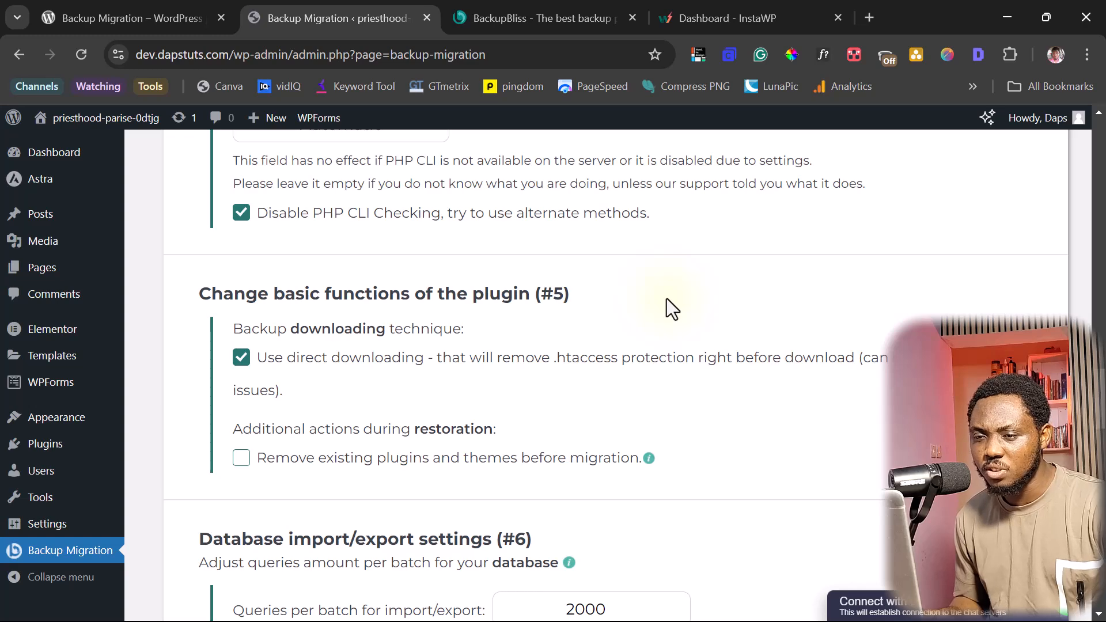
pyautogui.scroll(-3, 666, 299)
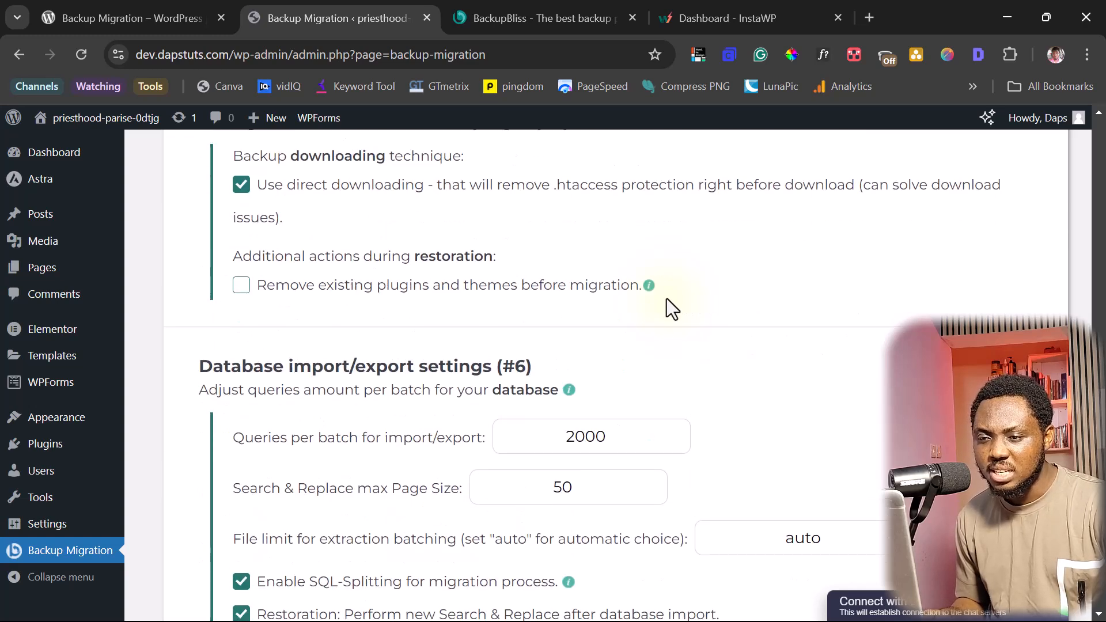
pyautogui.scroll(-2, 666, 298)
pyautogui.scroll(-10, 666, 299)
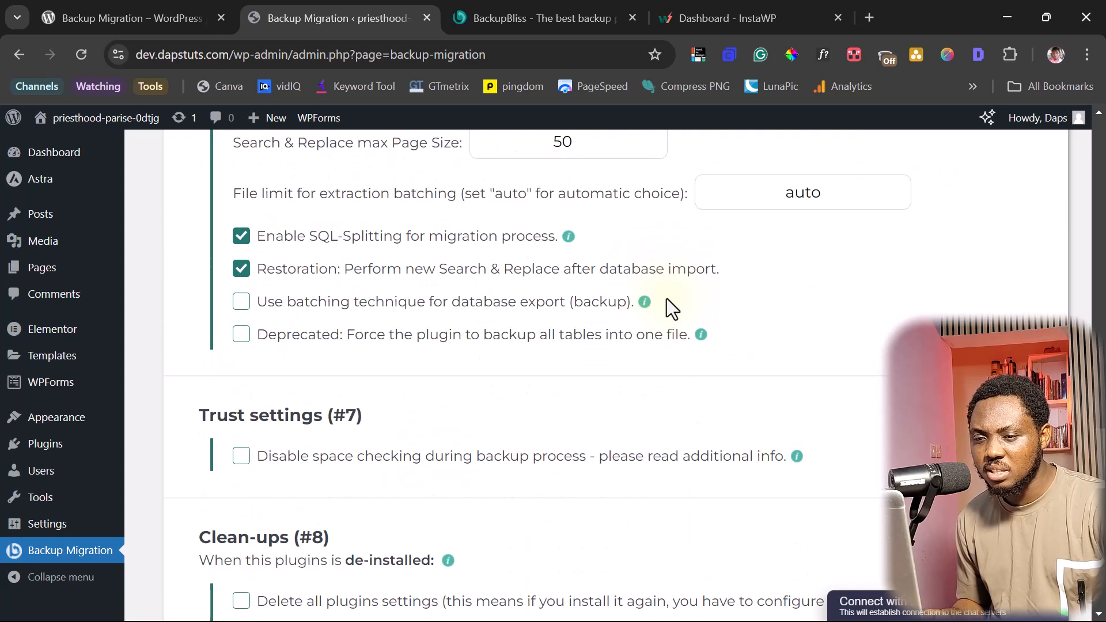
pyautogui.scroll(-6, 666, 299)
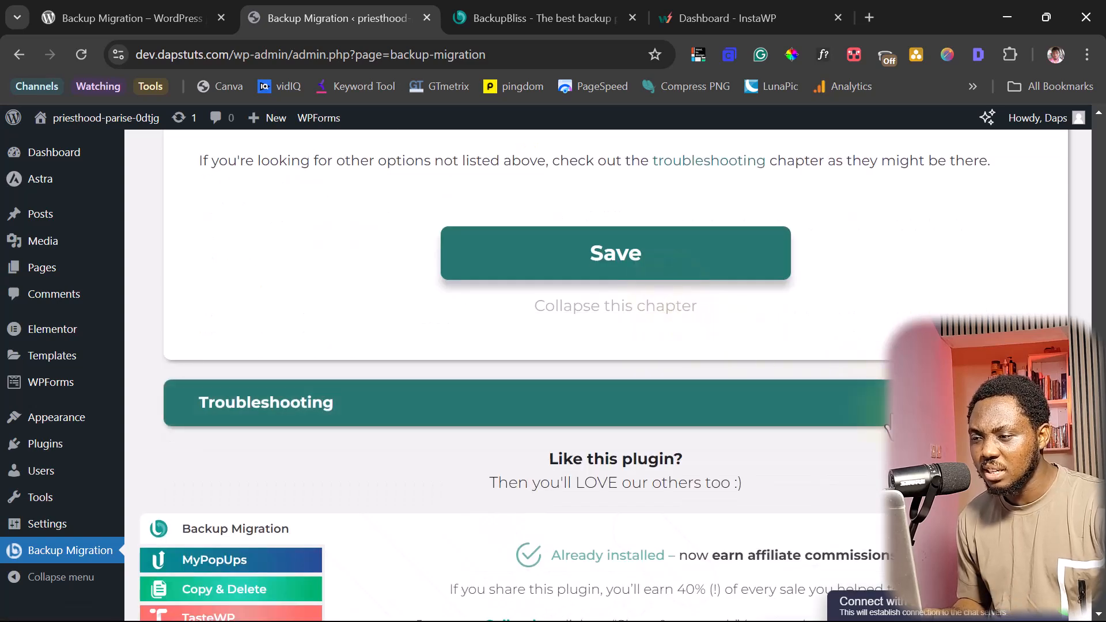
pyautogui.scroll(-6, 876, 398)
pyautogui.scroll(10, 610, 375)
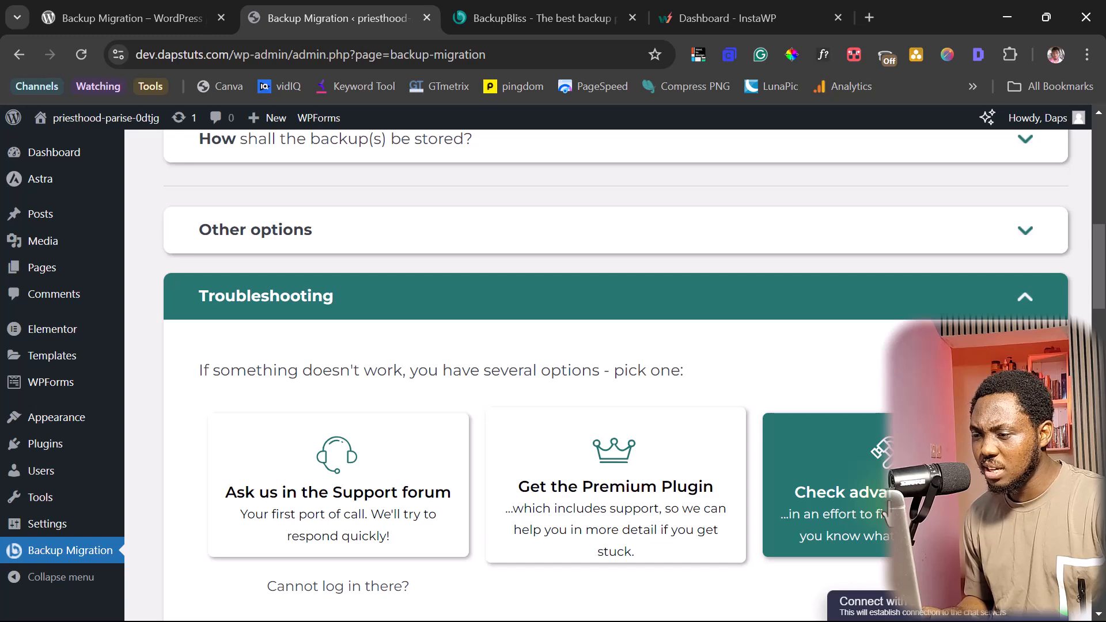
pyautogui.scroll(-5, 884, 494)
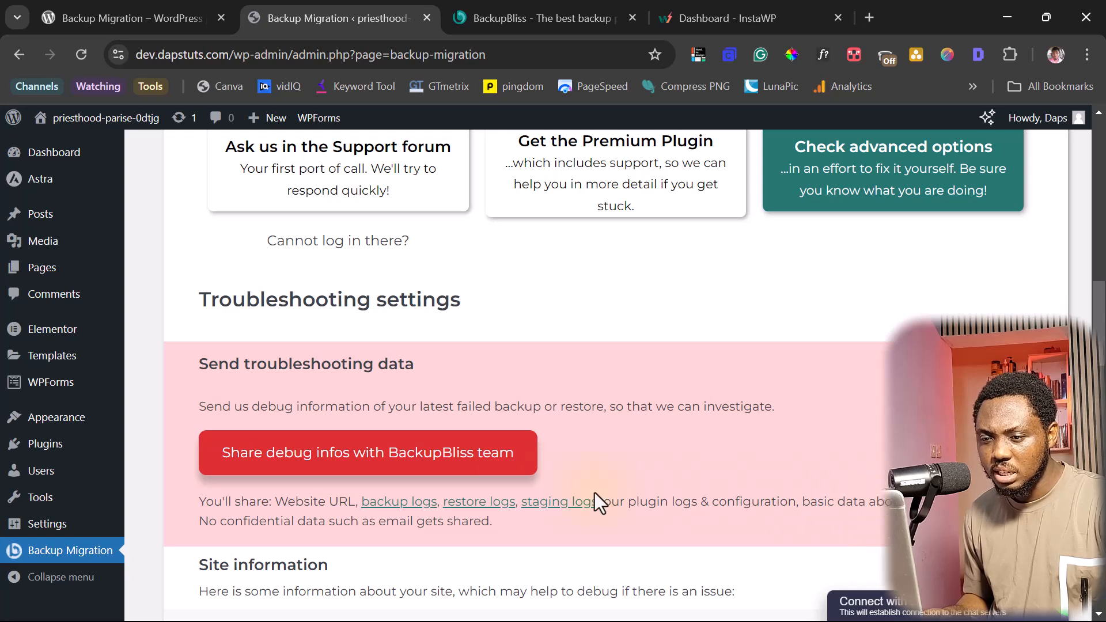
pyautogui.scroll(-5, 735, 440)
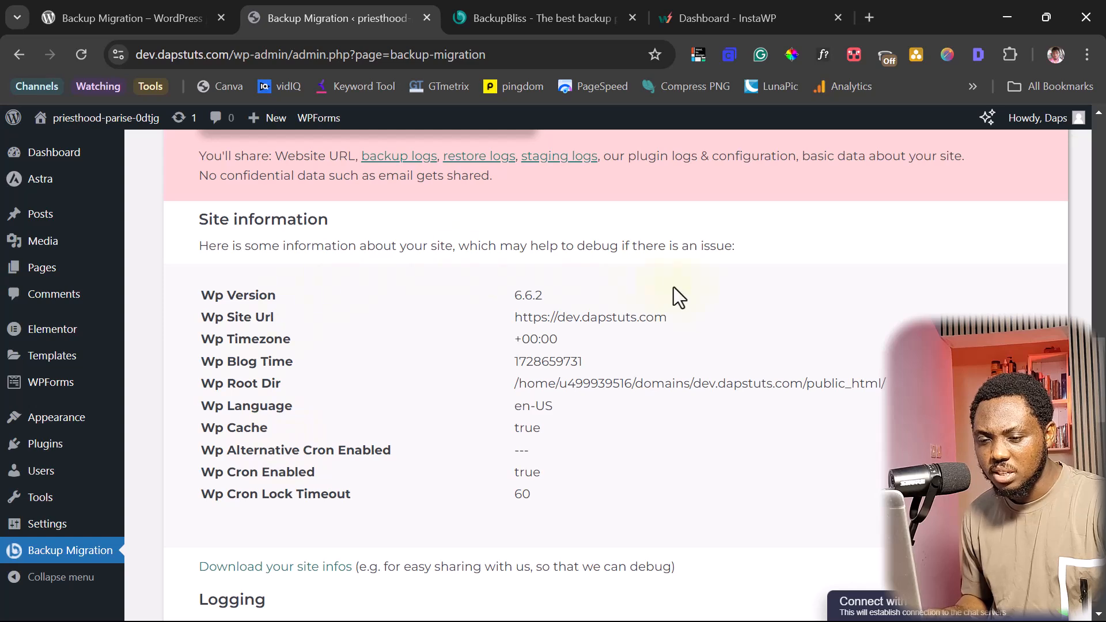
pyautogui.scroll(-4, 700, 306)
pyautogui.scroll(-10, 700, 305)
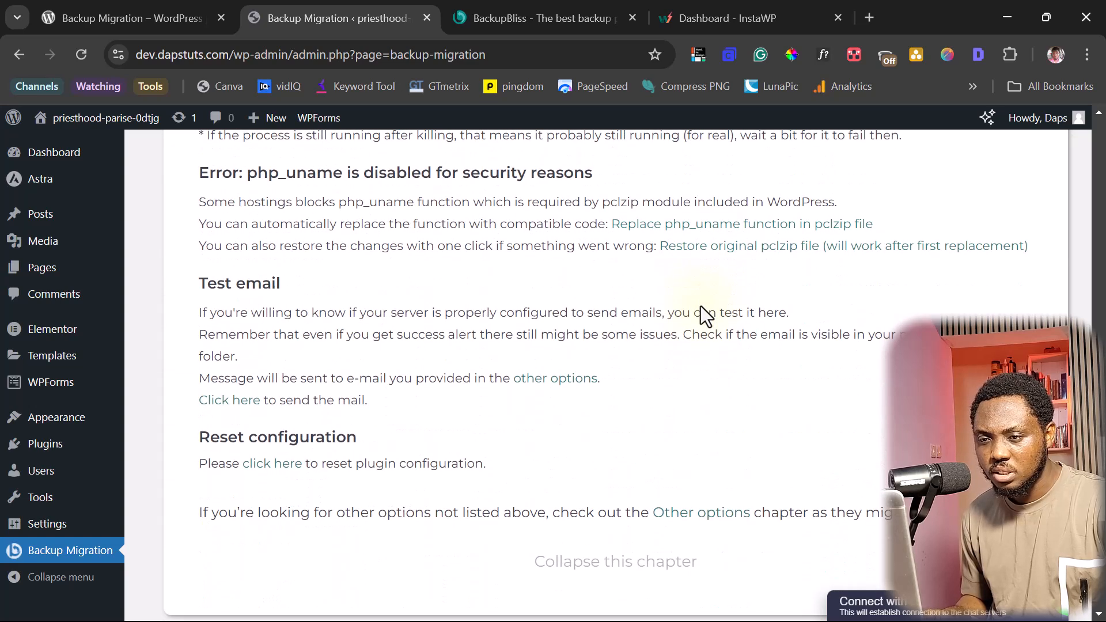
pyautogui.scroll(-3, 700, 306)
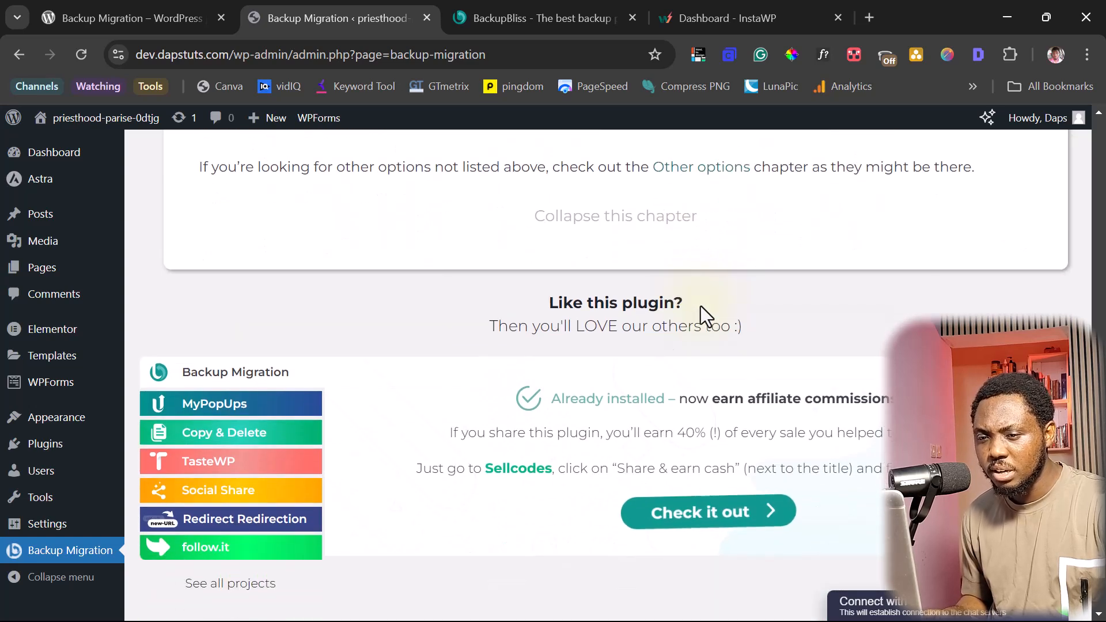
pyautogui.scroll(20, 700, 305)
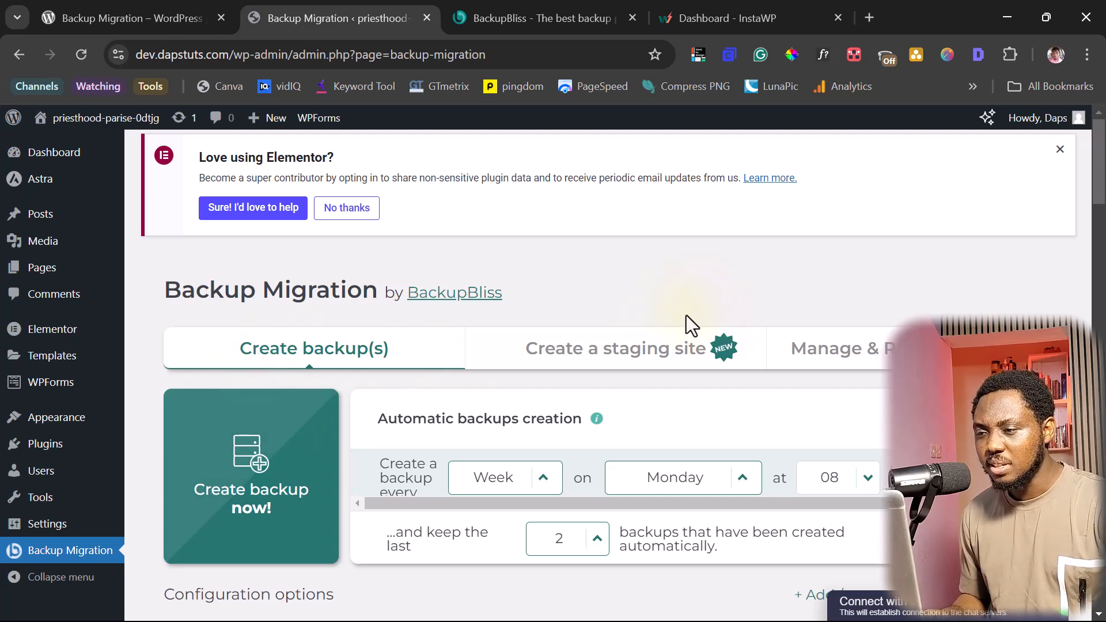
# - Show the 'Create a staging site' options and reach the staging path field set to 'staging'
pyautogui.click(638, 361)
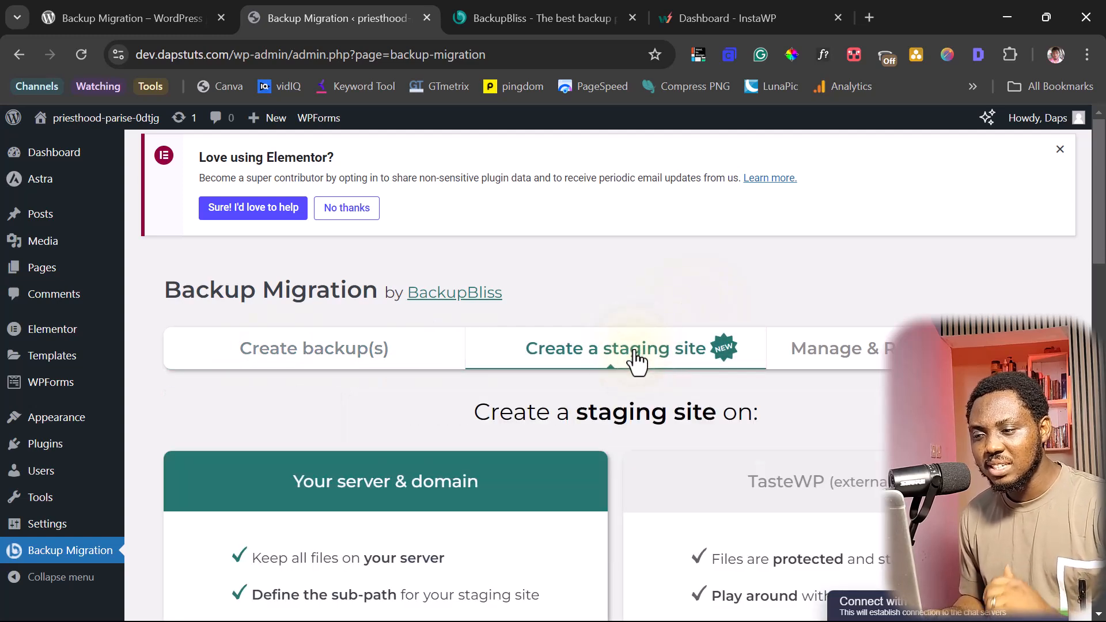
pyautogui.scroll(-3, 638, 361)
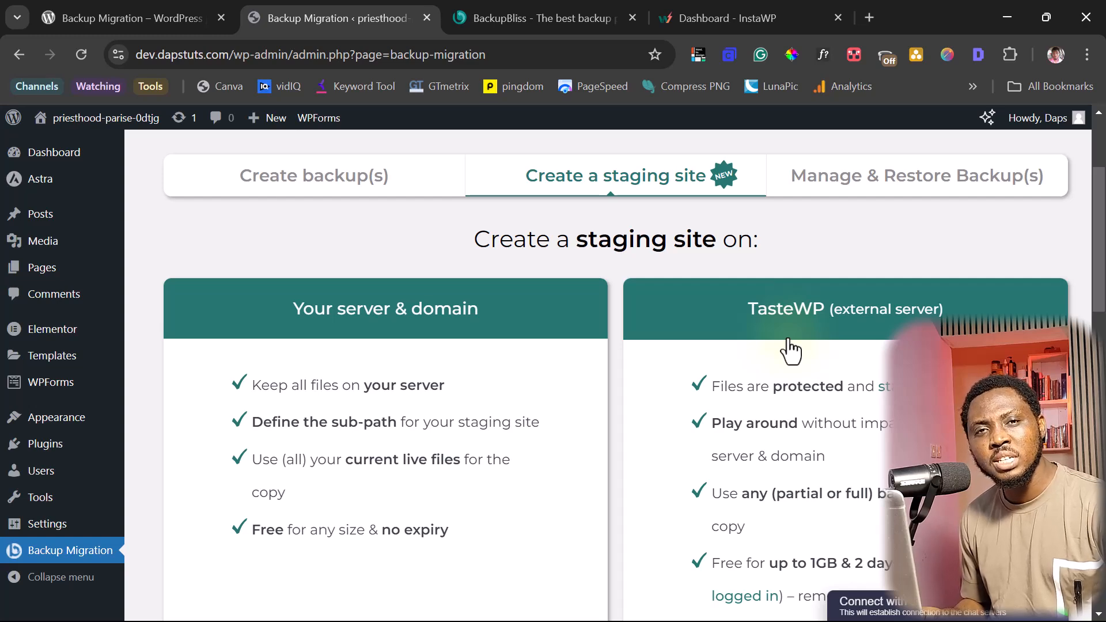
pyautogui.scroll(-3, 812, 424)
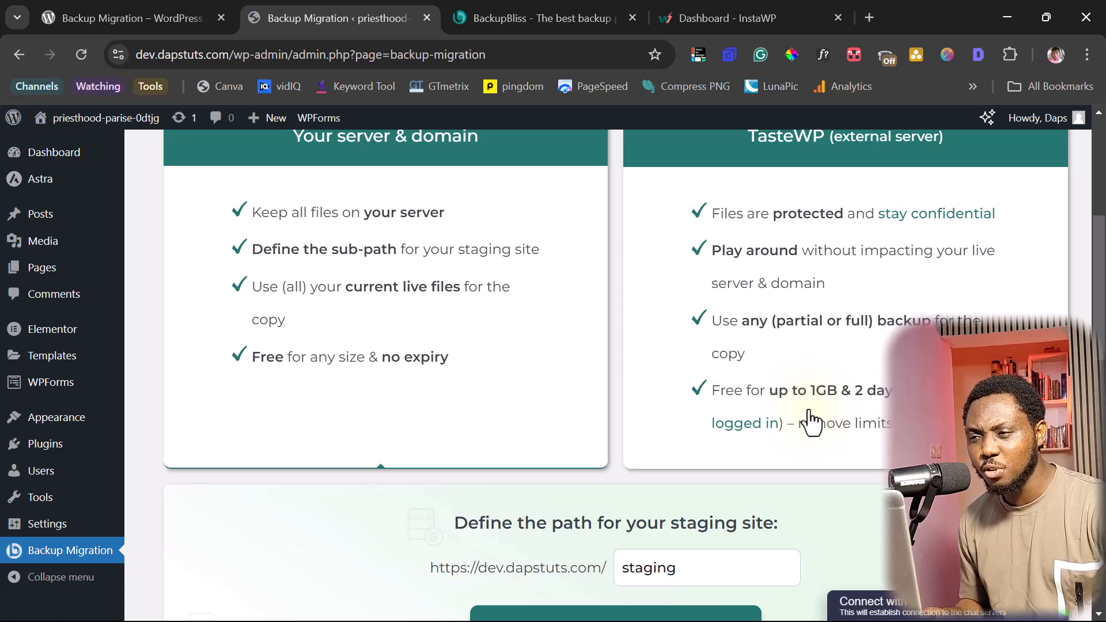
pyautogui.scroll(4, 827, 340)
pyautogui.scroll(-1, 1091, 304)
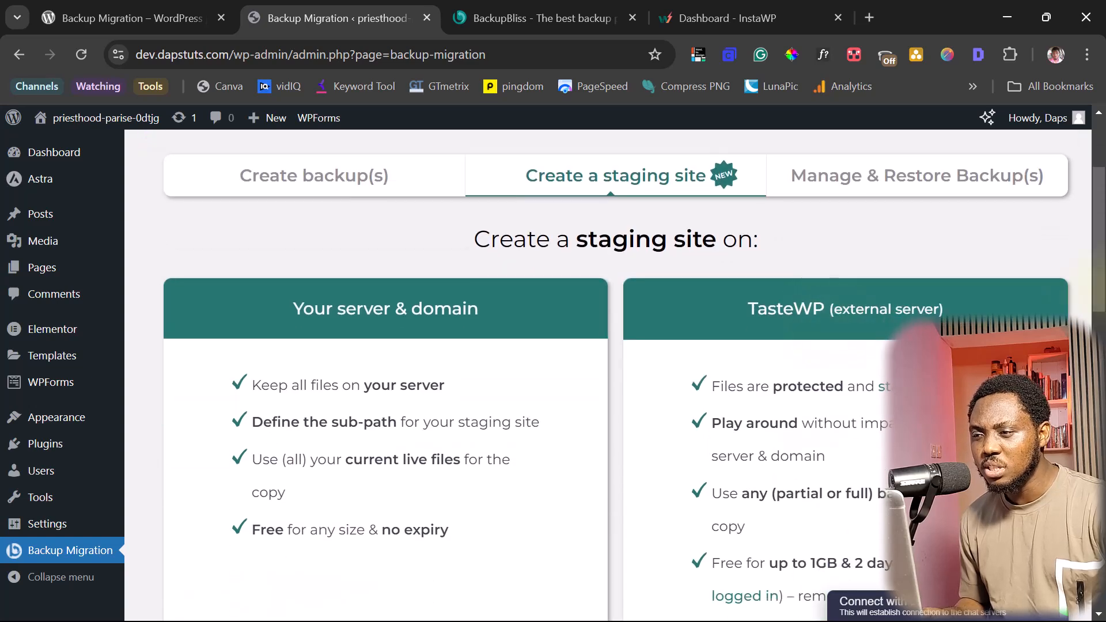
pyautogui.scroll(-5, 490, 248)
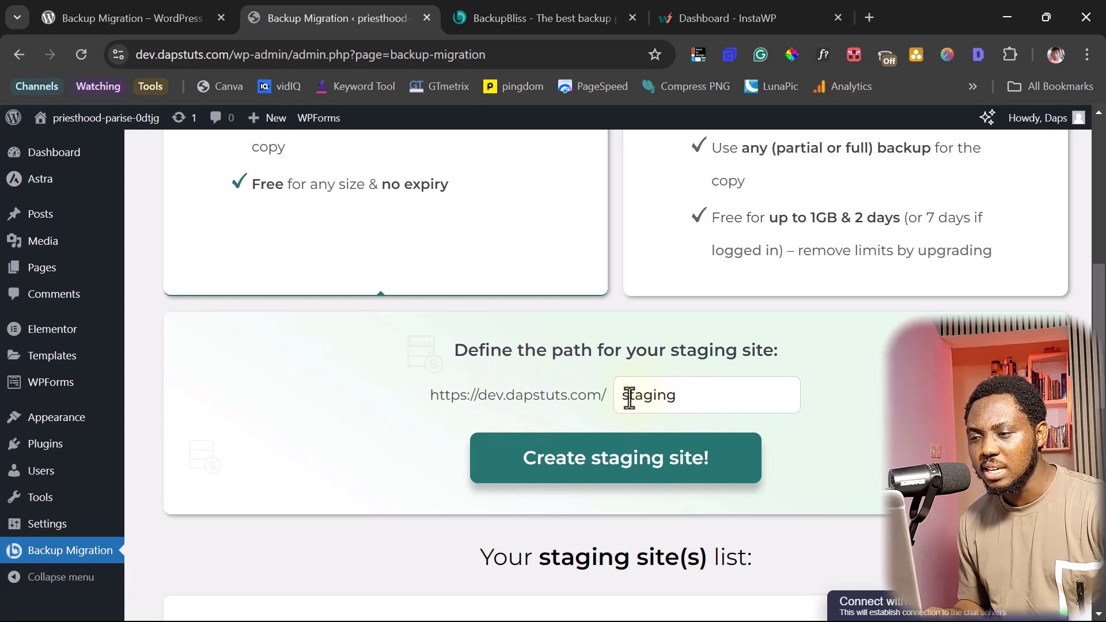
# - Select the staging path text, then list saved backups under Manage & Restore Backup(s)
pyautogui.moveTo(622, 396); pyautogui.dragTo(699, 400)
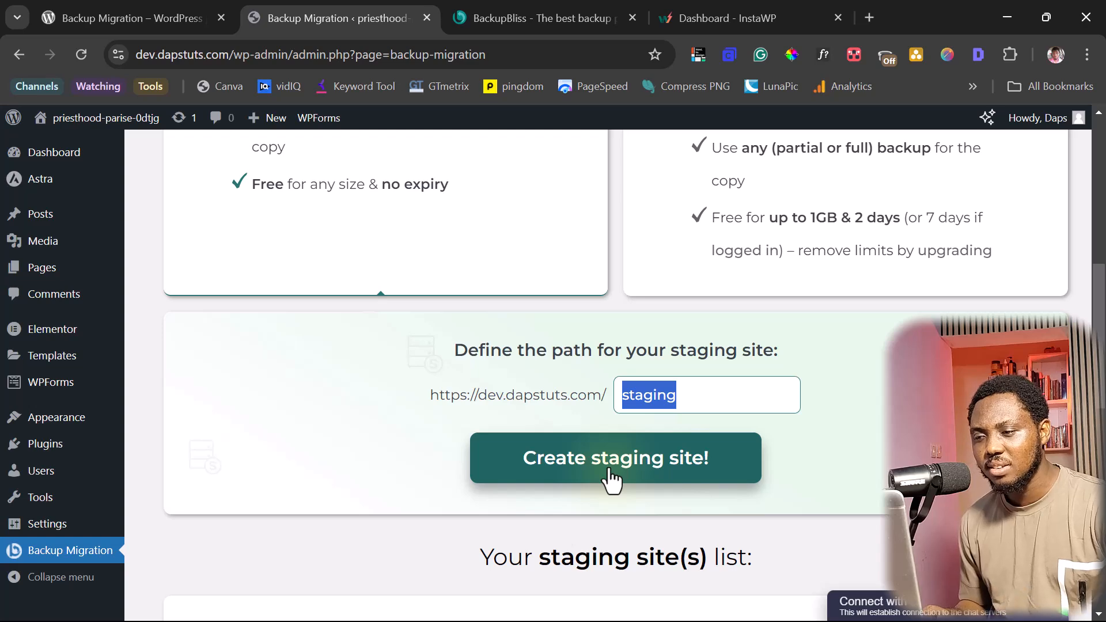
pyautogui.scroll(-5, 714, 489)
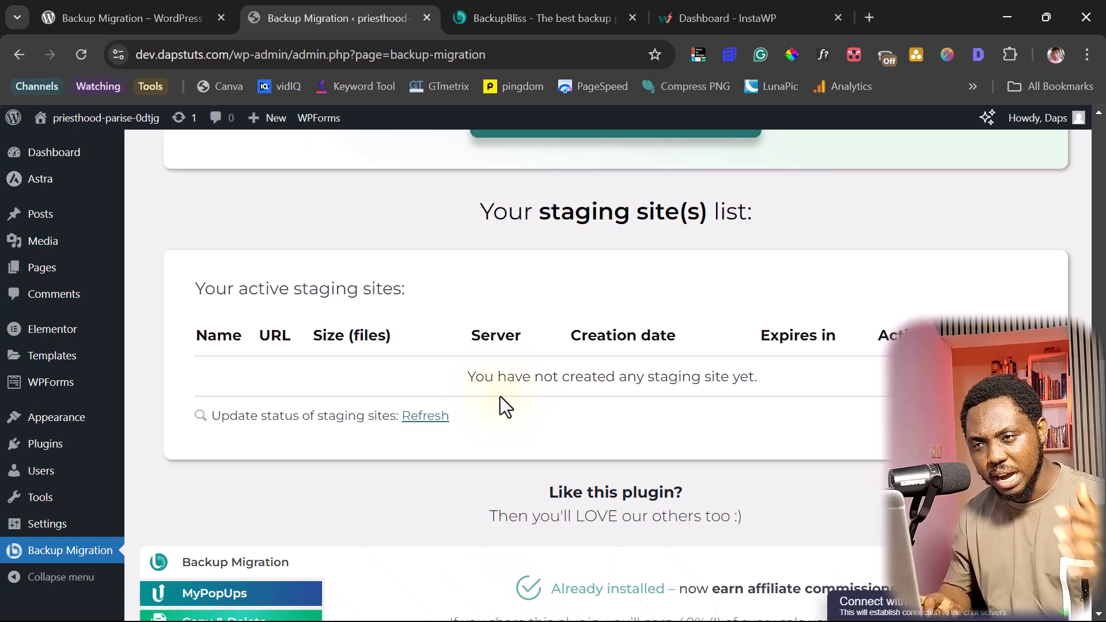
pyautogui.scroll(10, 499, 396)
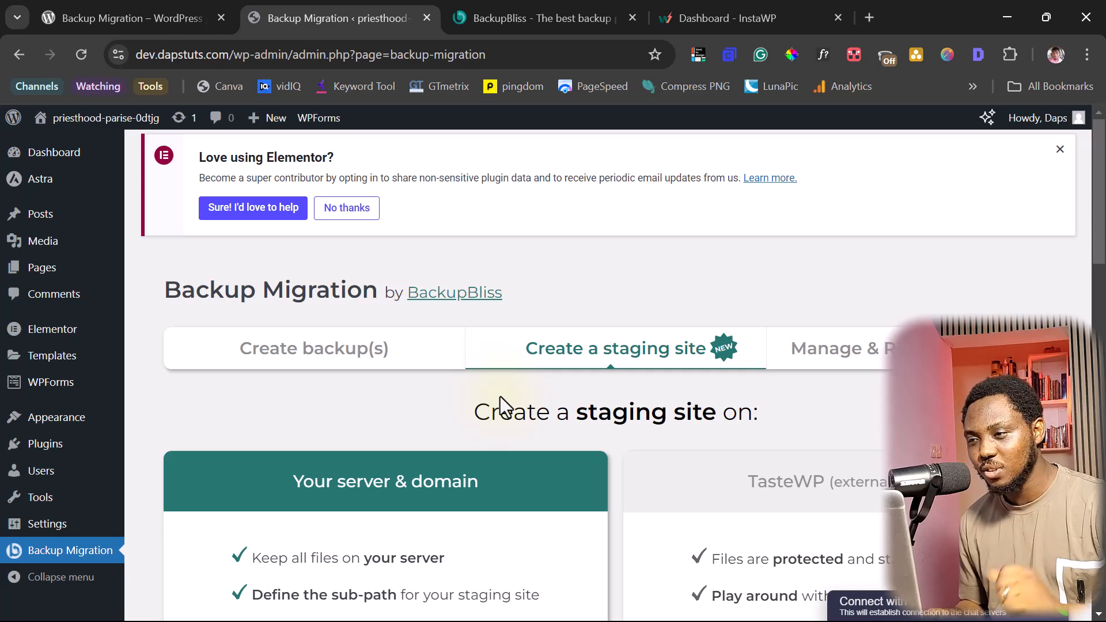
pyautogui.click(886, 354)
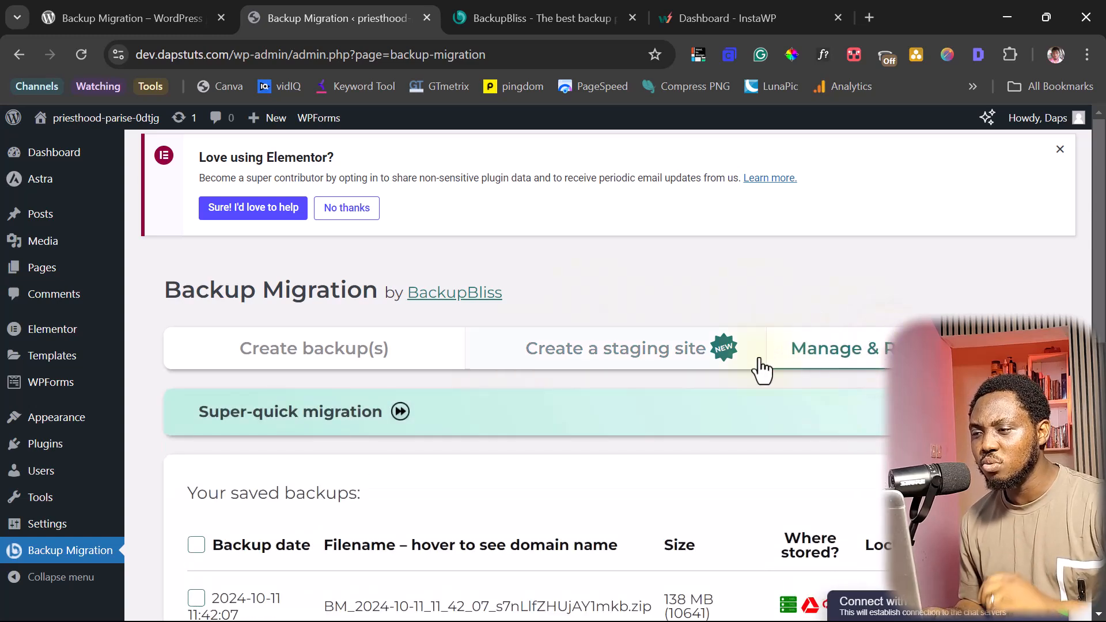
# - Copy the backup's original file name BM_2024-10-11_11_42_07_s7nLlfZHUjAY1mkb.zip from its details tooltip
pyautogui.scroll(-3, 758, 371)
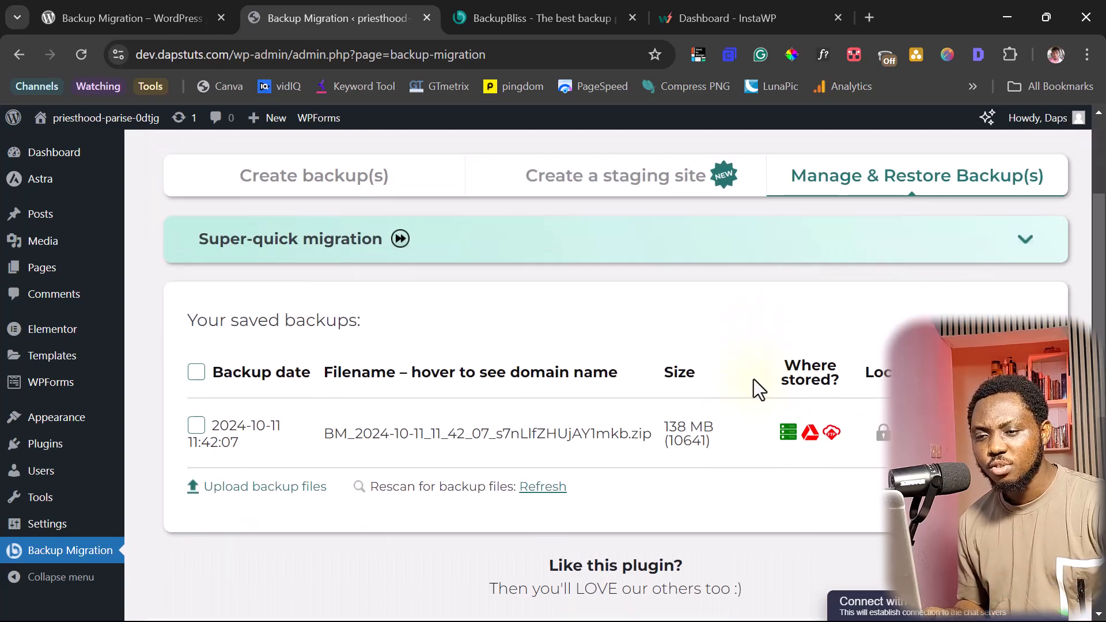
pyautogui.moveTo(395, 455)
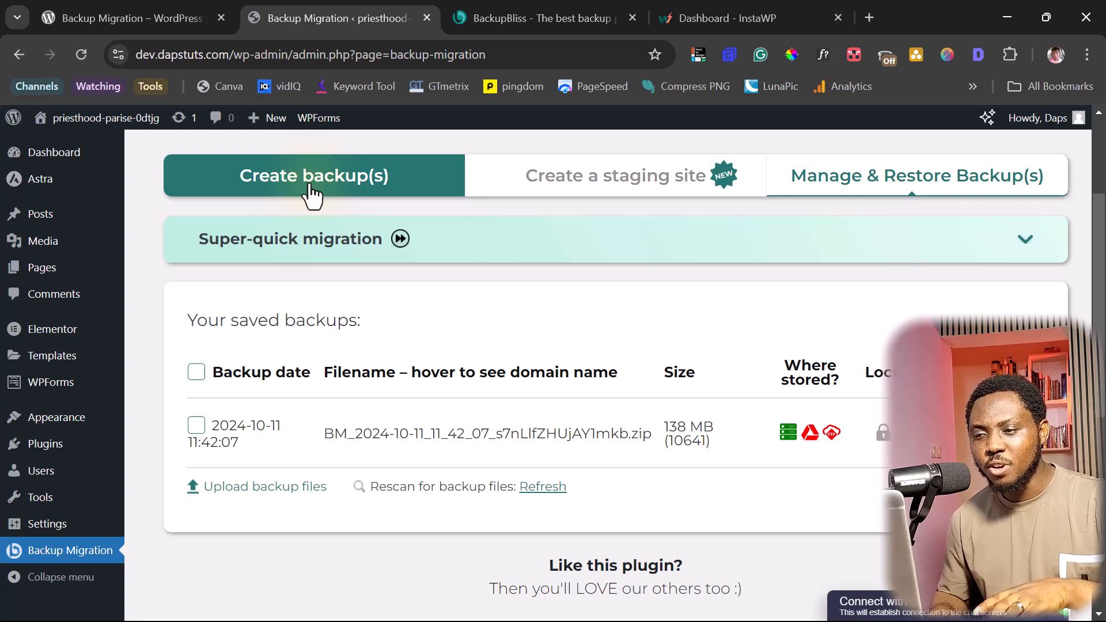
pyautogui.moveTo(476, 444)
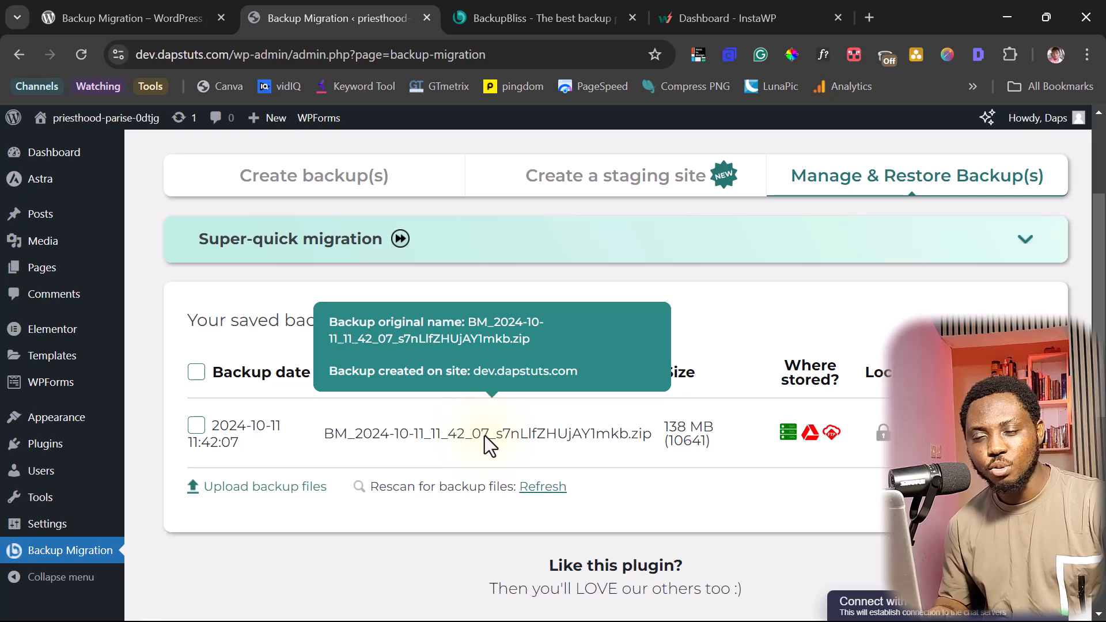
pyautogui.moveTo(531, 339); pyautogui.dragTo(466, 330)
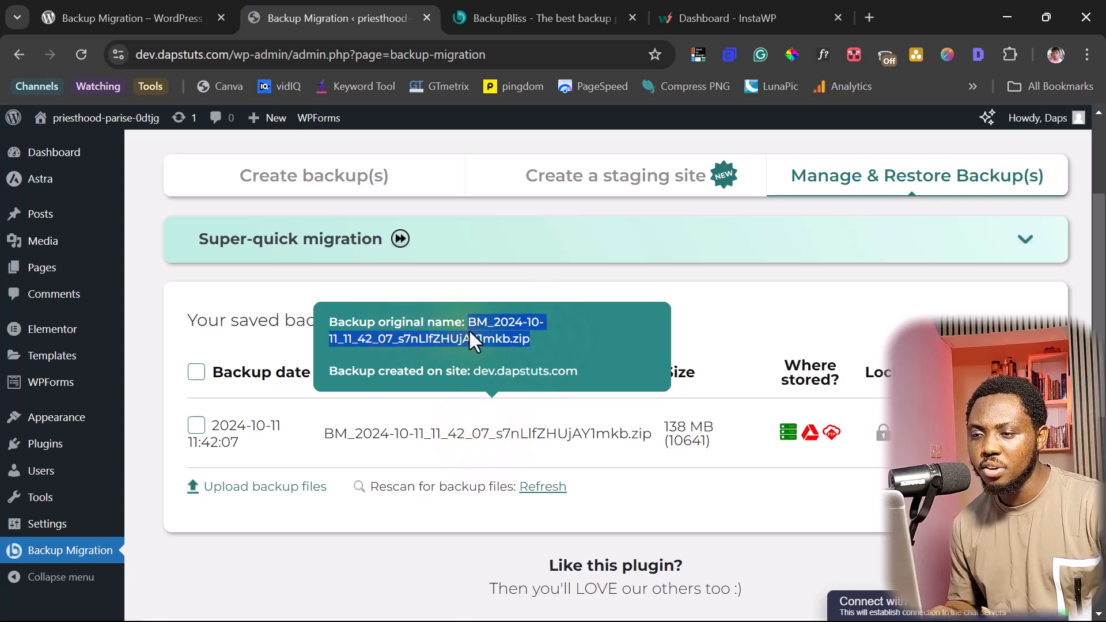
pyautogui.rightClick(482, 329)
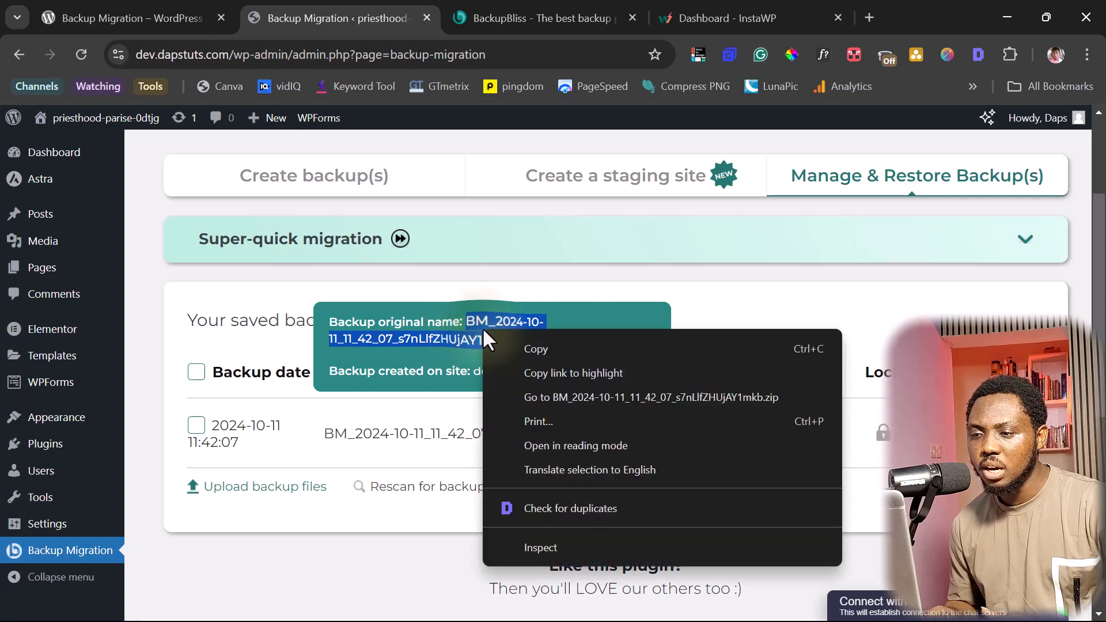
pyautogui.click(534, 348)
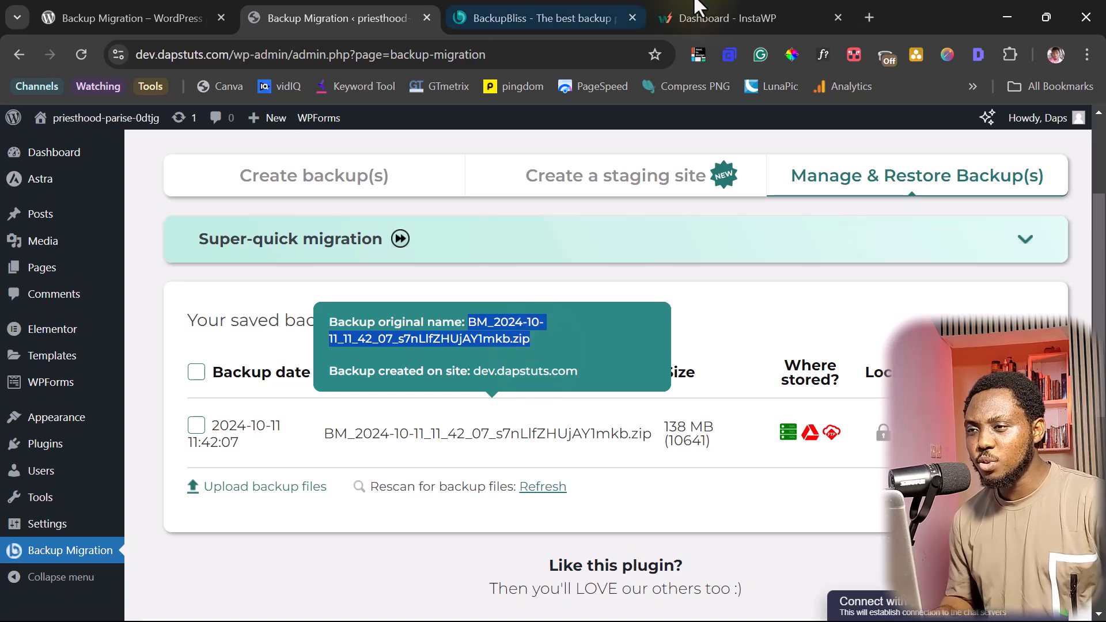
# - Create the InstaWP staging site distinctive-camel-6083f3.instawp.xyz and magic-login to its WordPress admin
pyautogui.click(768, 16)
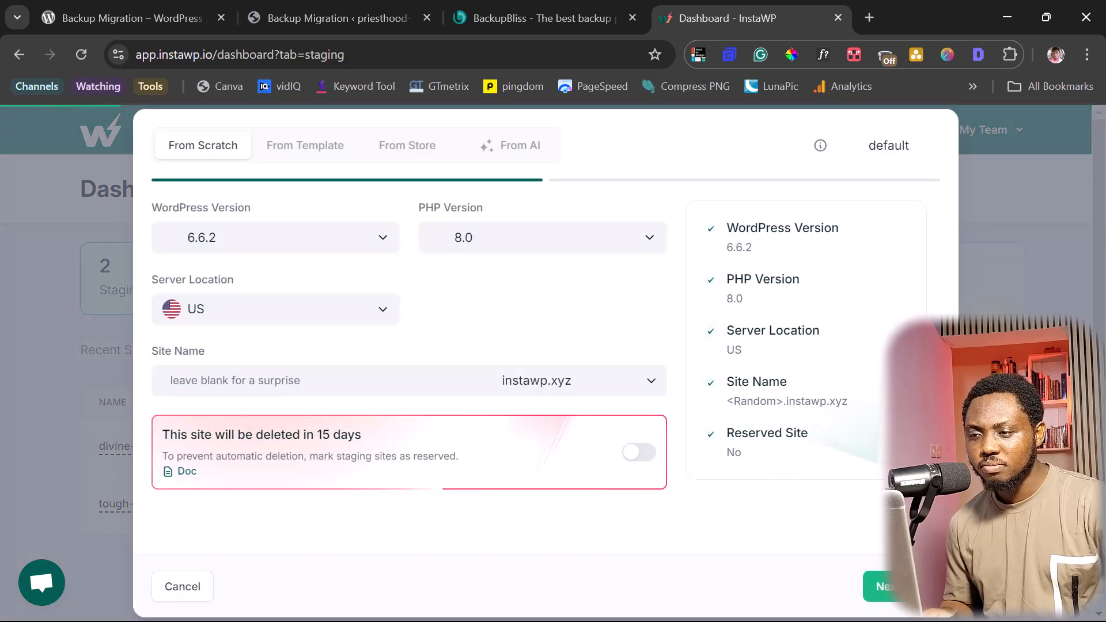
pyautogui.click(896, 593)
pyautogui.click(892, 591)
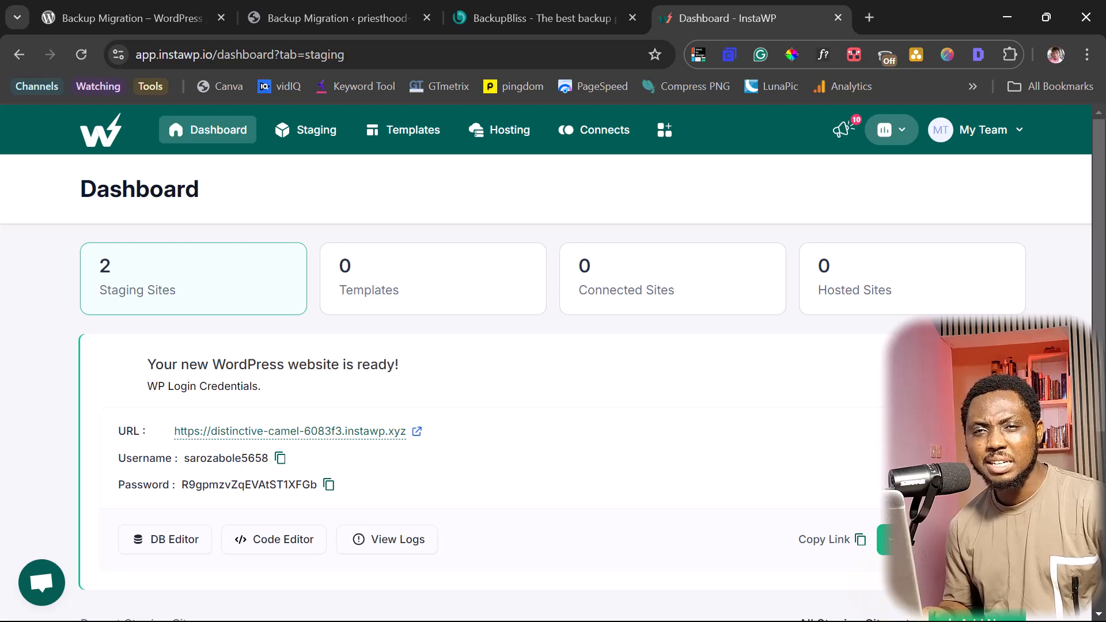
pyautogui.scroll(-3, 553, 357)
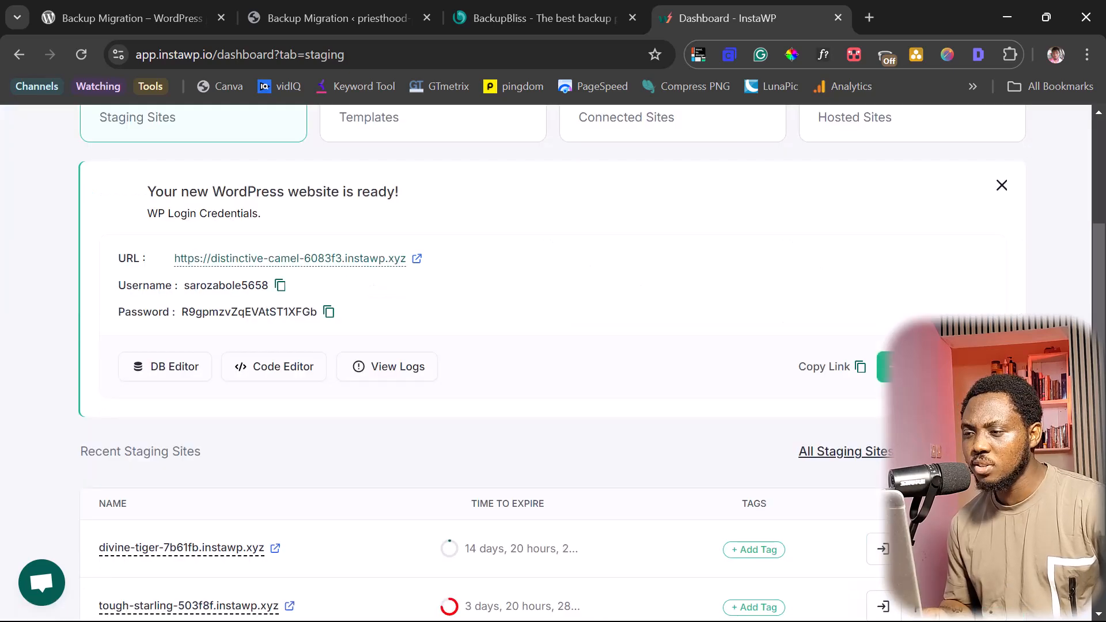
pyautogui.click(887, 366)
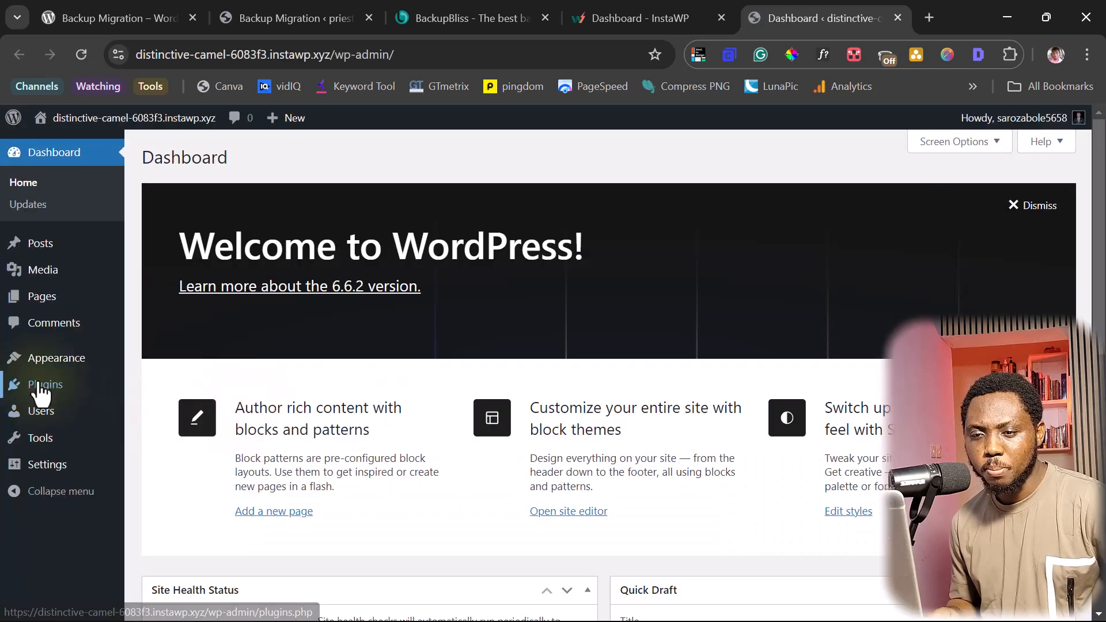
# - Install and activate the 'backup migration' plugin, then view its empty Manage & Restore Backup(s) tab
pyautogui.moveTo(39, 387)
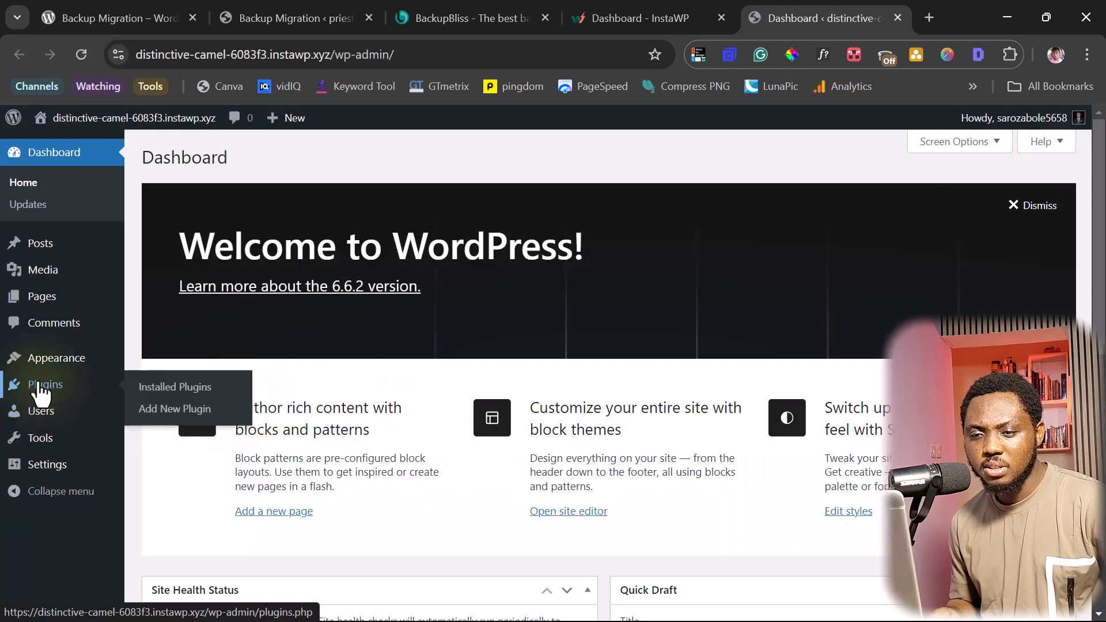
pyautogui.click(148, 409)
pyautogui.click(798, 202)
pyautogui.write('b')
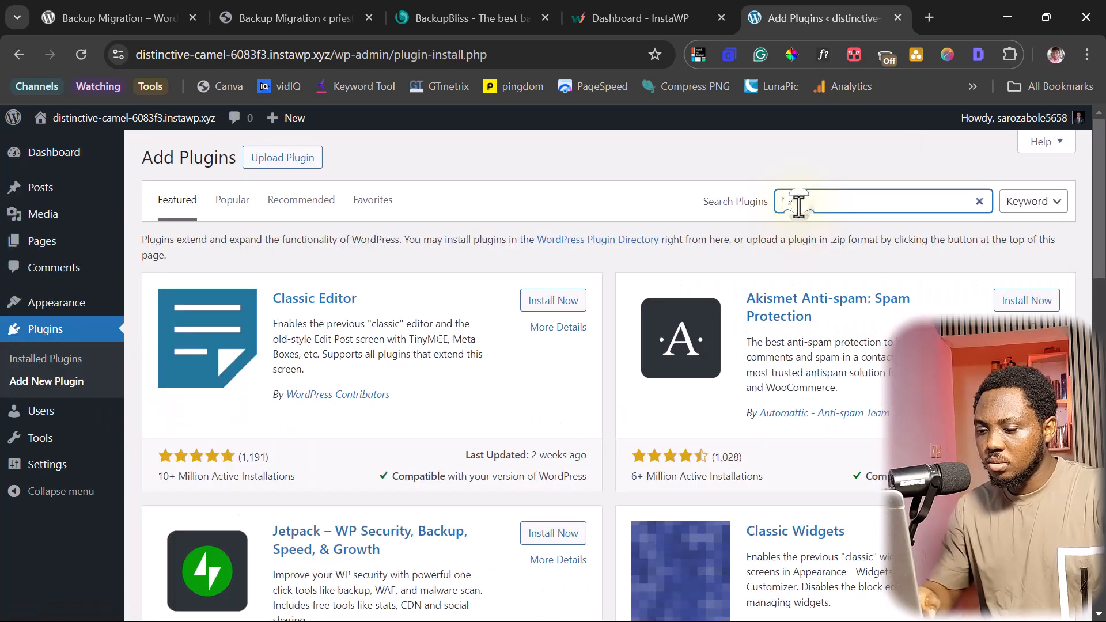
pyautogui.write('ackup migration')
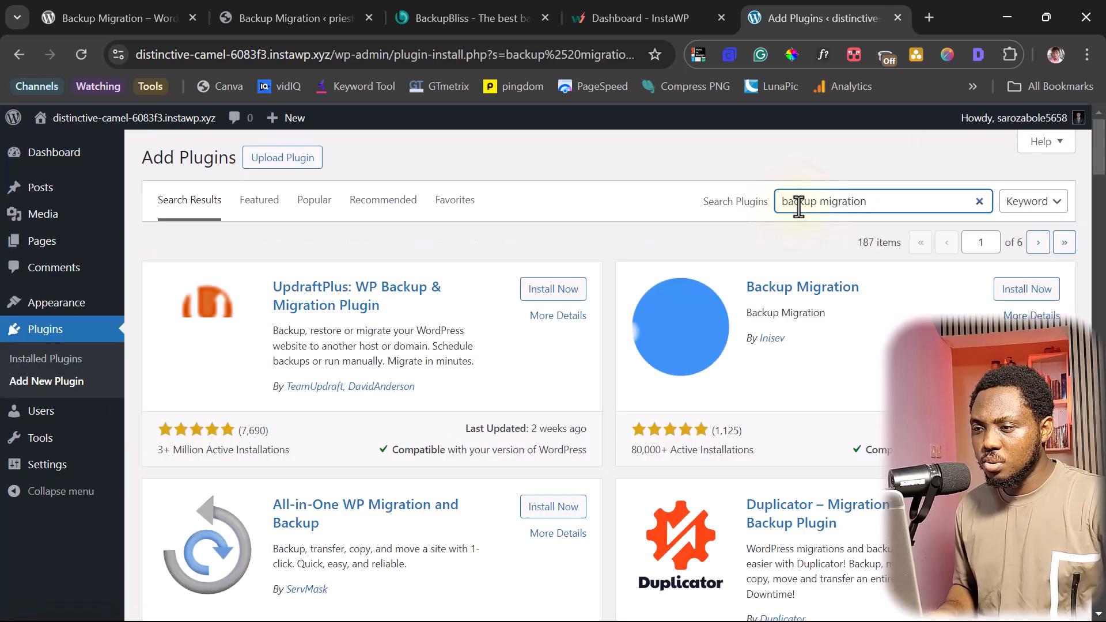
pyautogui.click(1019, 291)
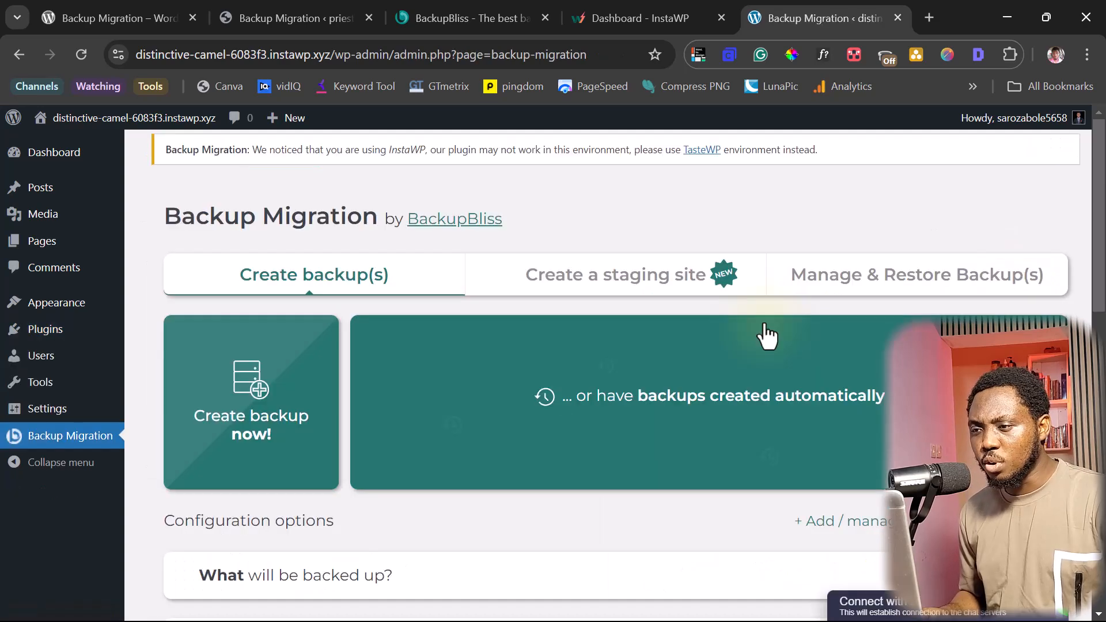
pyautogui.click(868, 277)
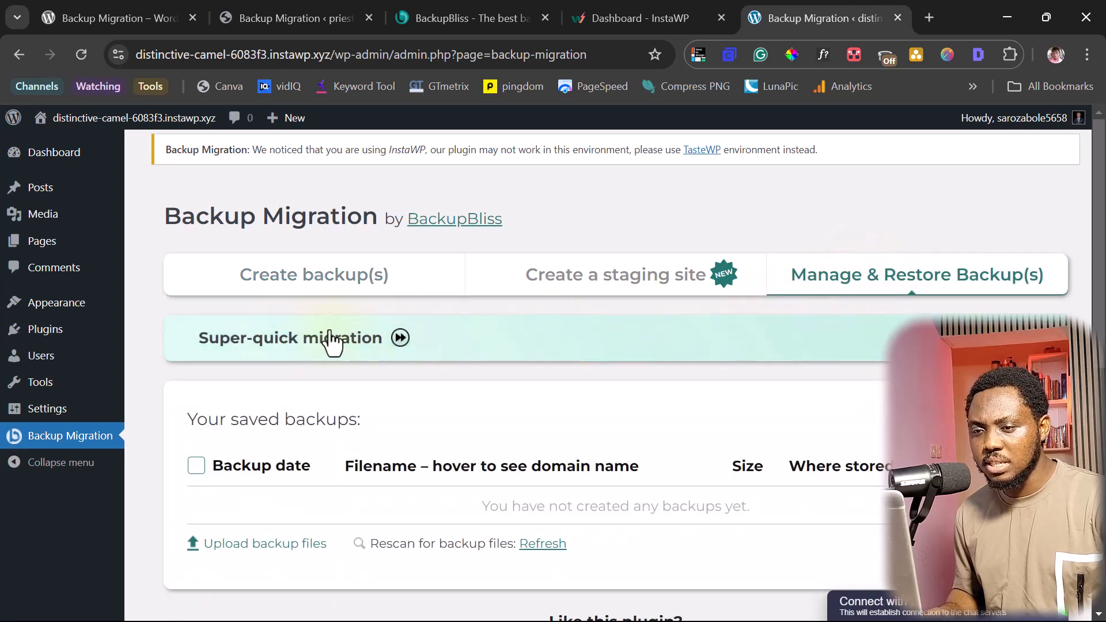
# - Paste the backup file name into the Super-quick migration URL field
pyautogui.click(573, 353)
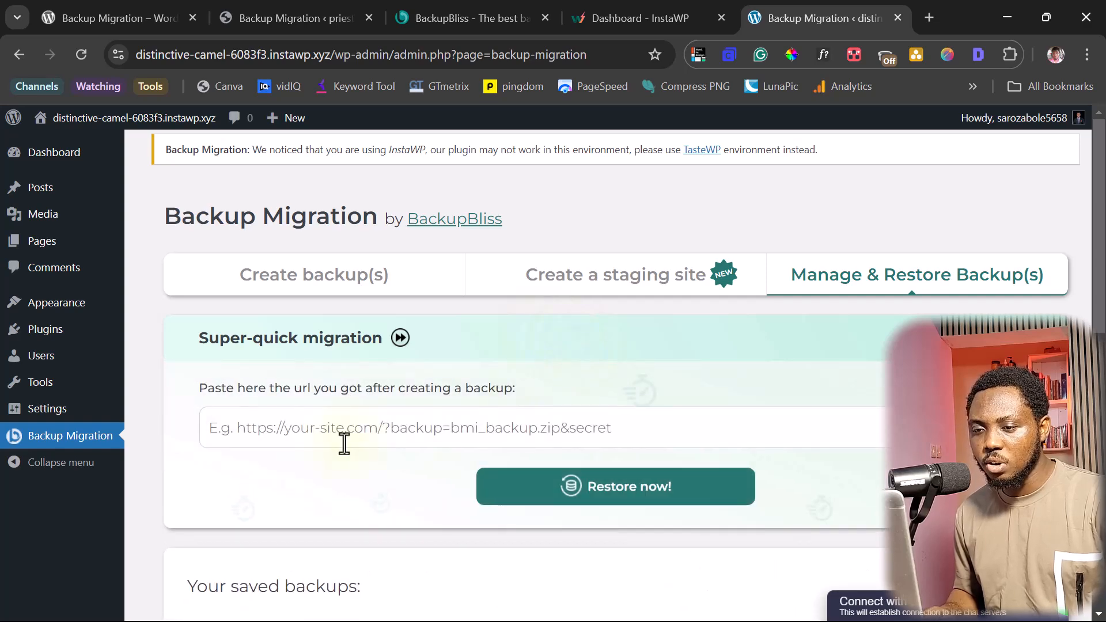
pyautogui.click(307, 433)
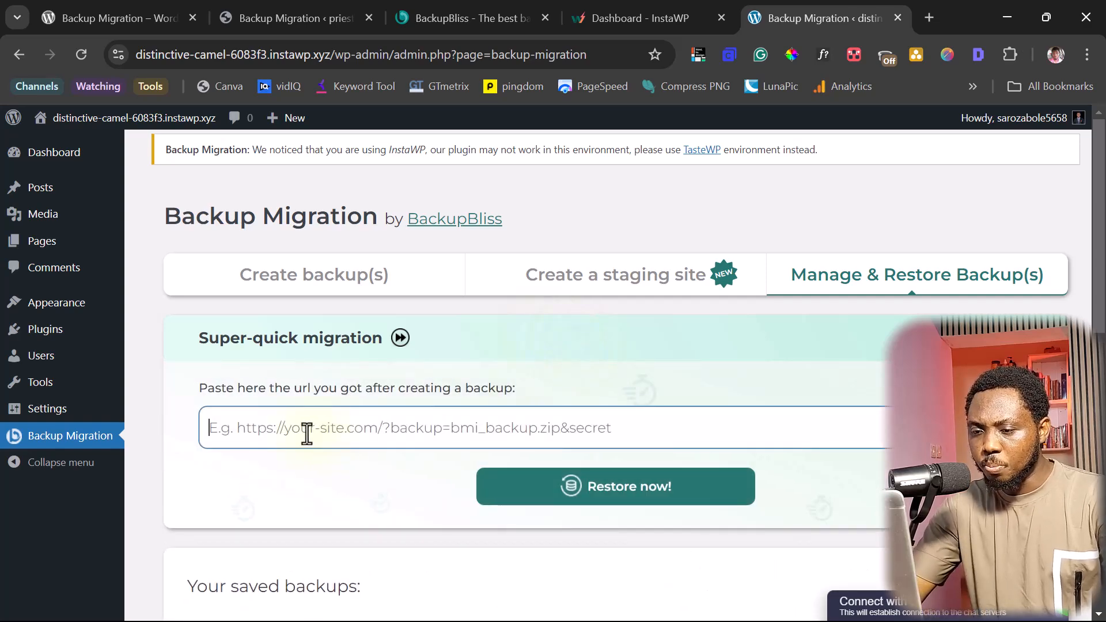
pyautogui.write('BM_2024-10-17_11_42_07_s7nLlfZHUjAY1mkb.zip')
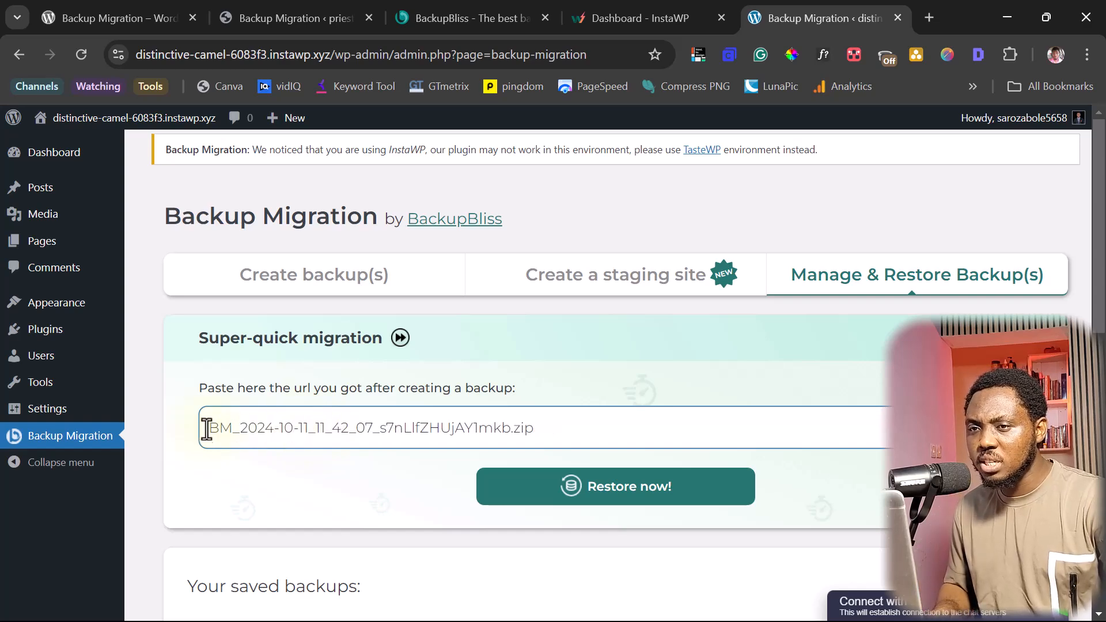
pyautogui.click(317, 18)
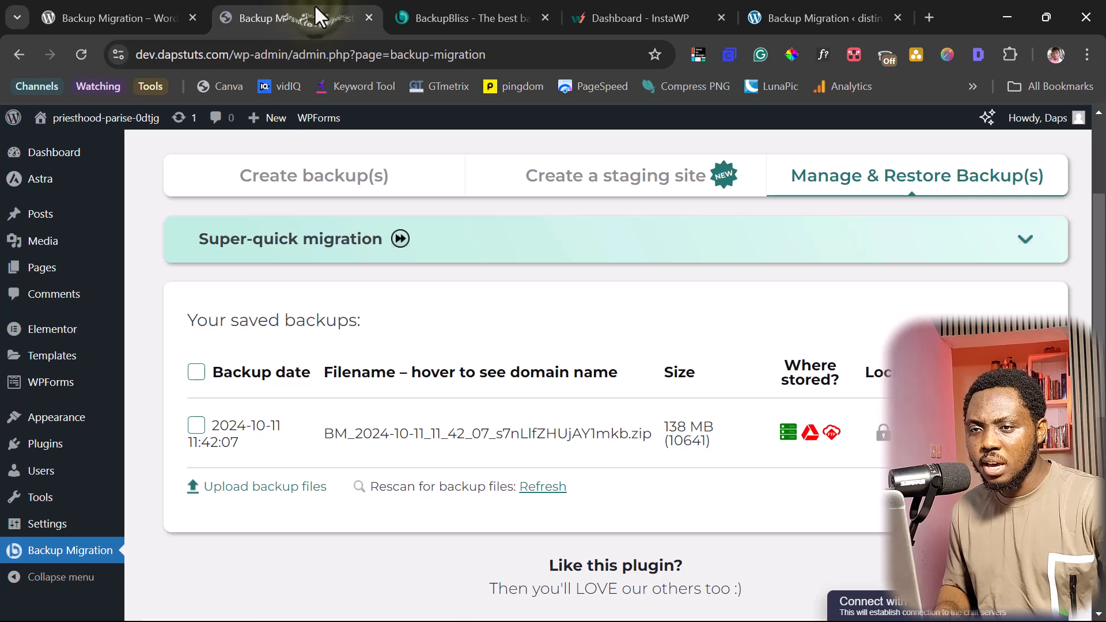
pyautogui.click(233, 54)
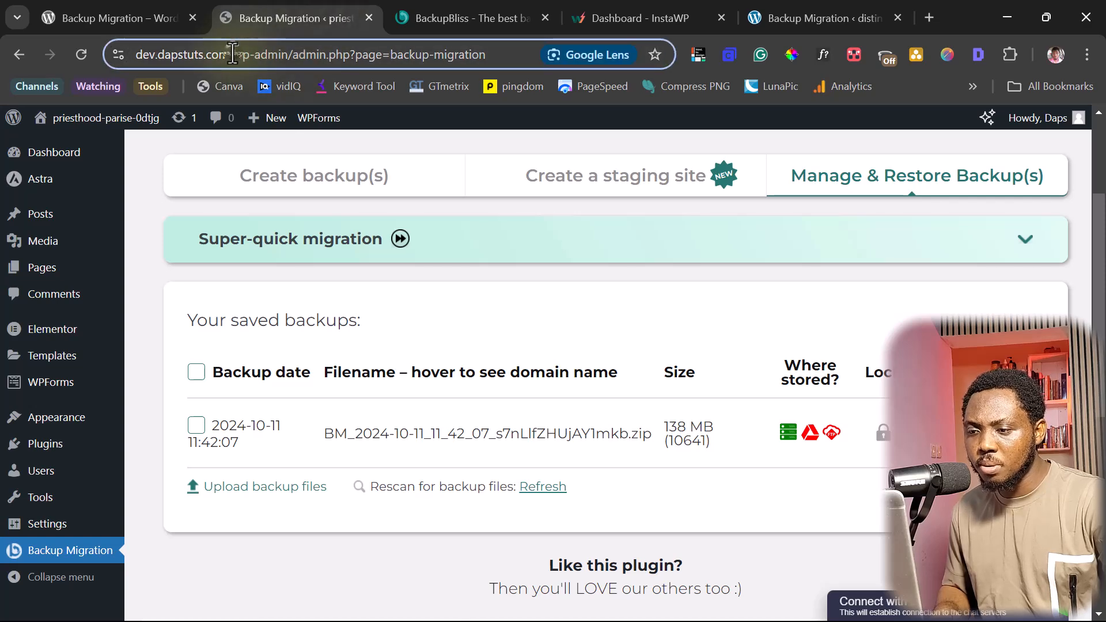
pyautogui.moveTo(233, 55); pyautogui.dragTo(136, 54)
pyautogui.hotkey('ctrl', 'c')
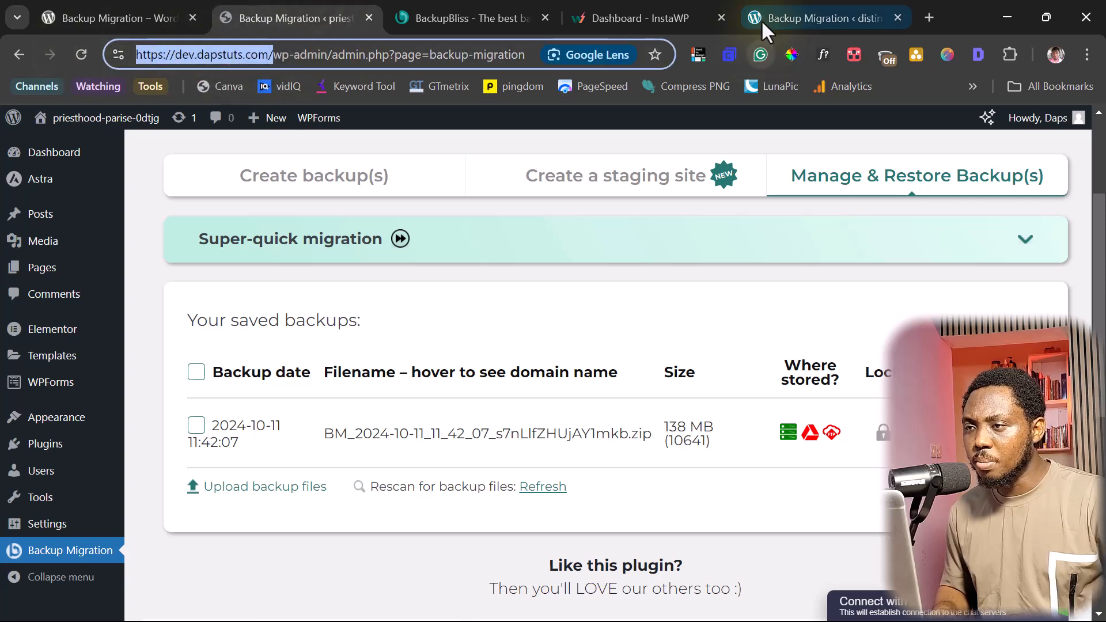
pyautogui.click(786, 13)
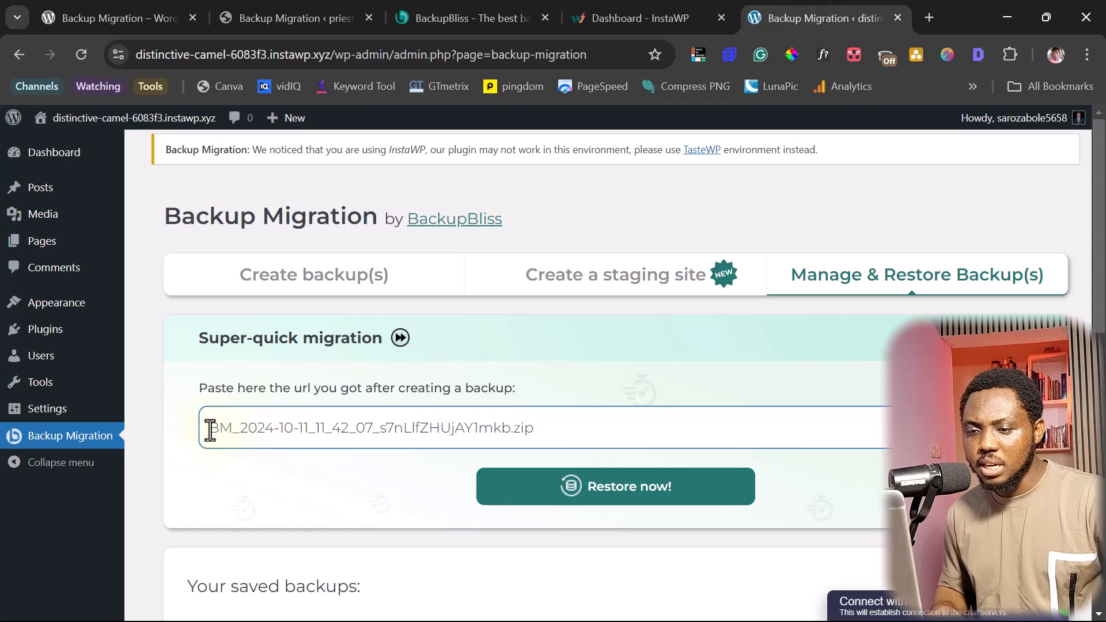
pyautogui.click(211, 429)
pyautogui.hotkey('ctrl', 'v')
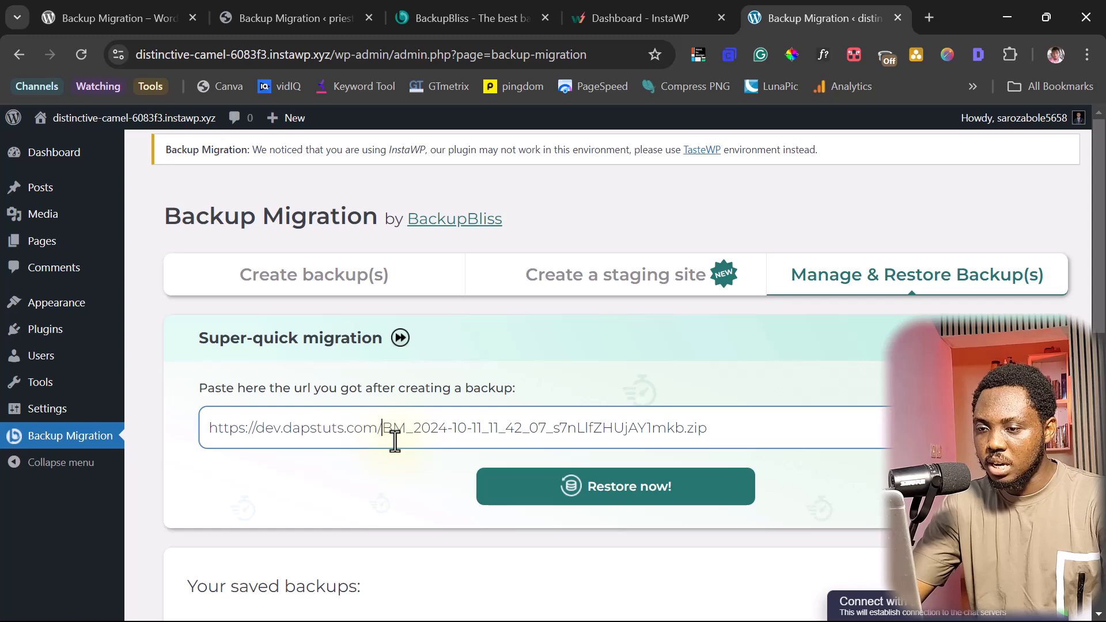
pyautogui.write('?')
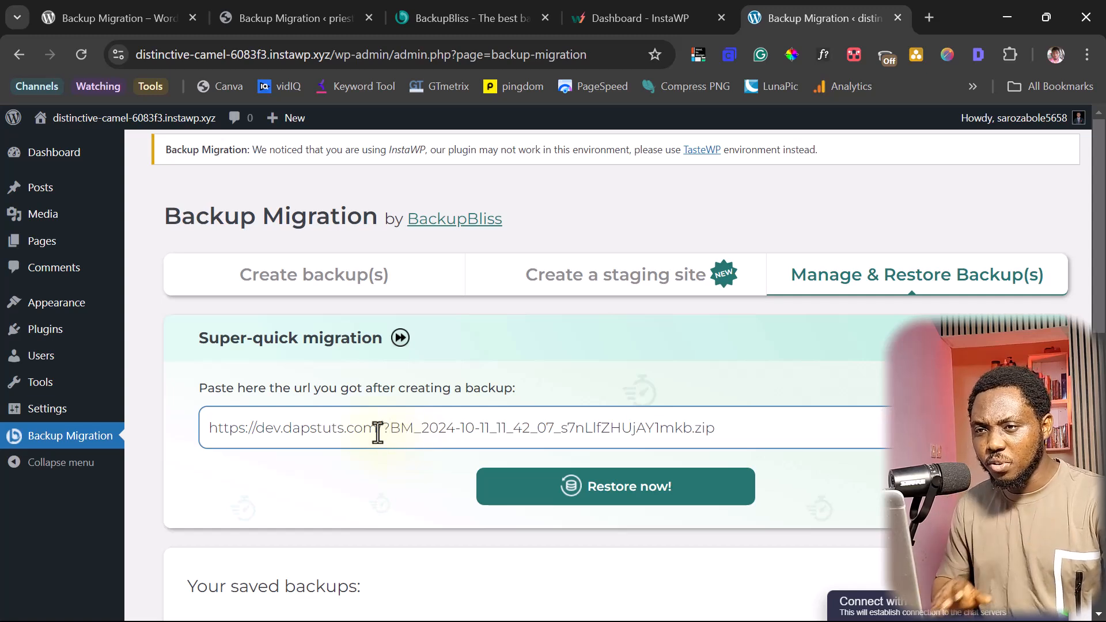
pyautogui.click(265, 13)
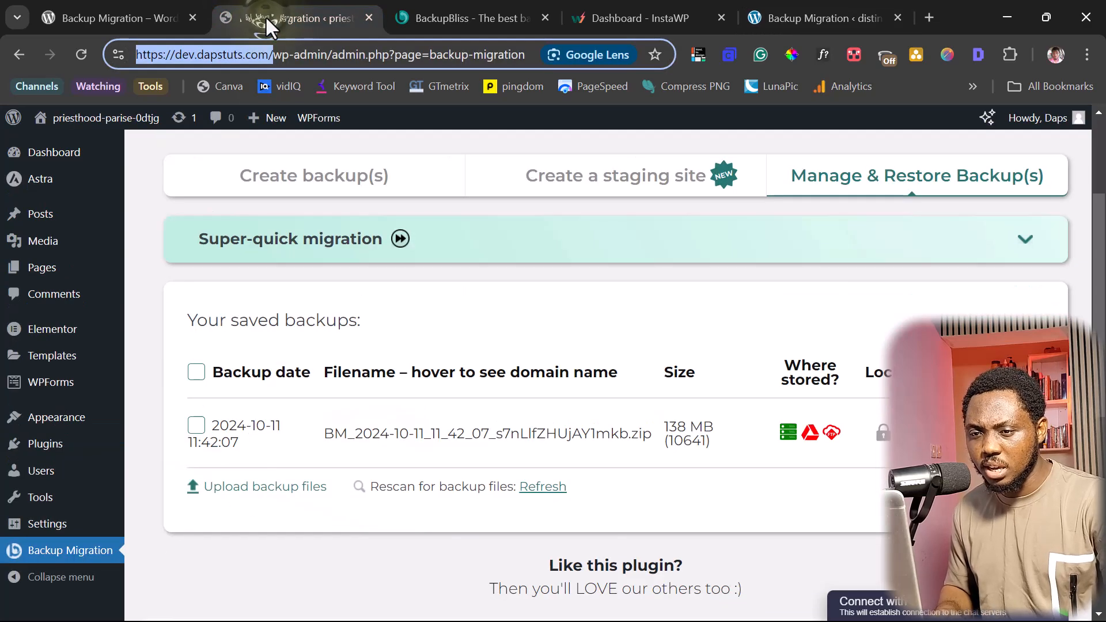
pyautogui.scroll(3, 357, 301)
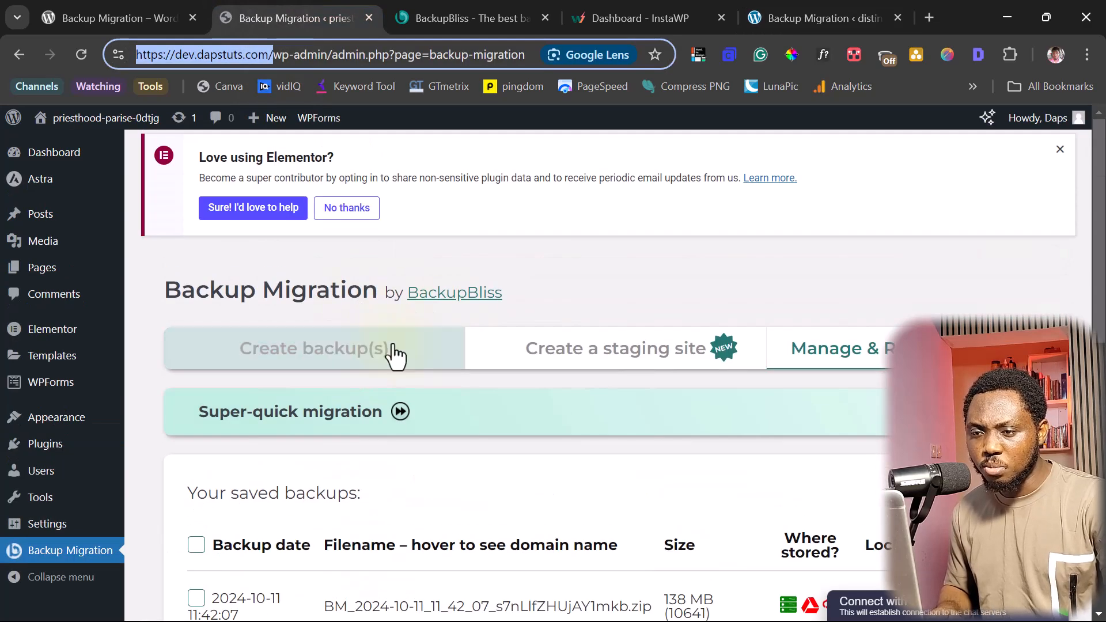
# - Create a fresh 347.73 MB backup on the source site and copy its download link
pyautogui.click(317, 354)
pyautogui.scroll(-3, 548, 375)
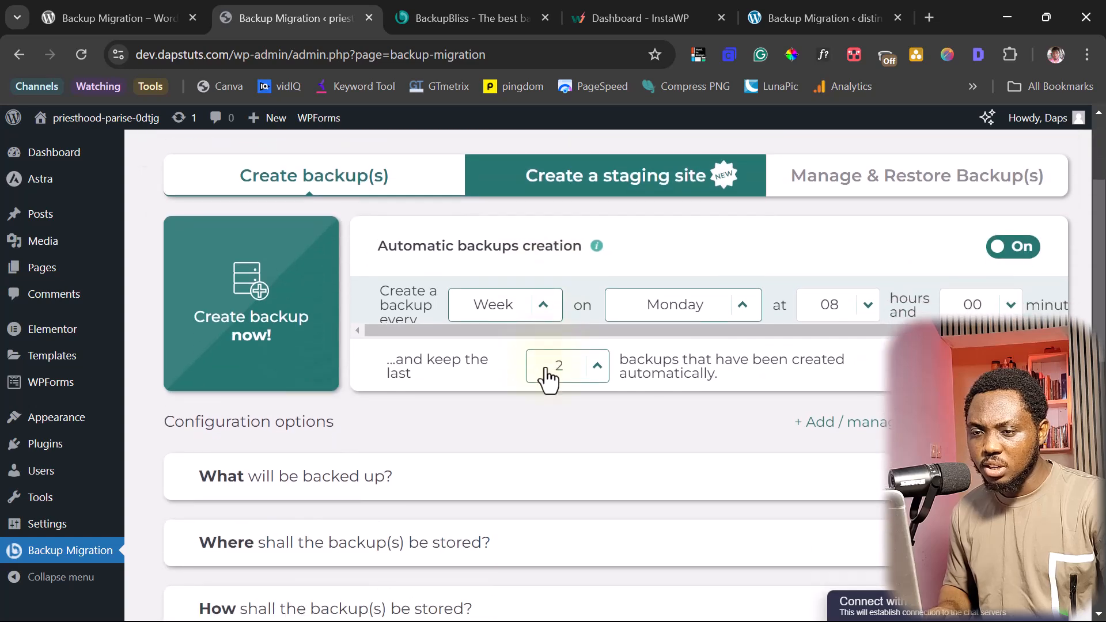
pyautogui.click(254, 337)
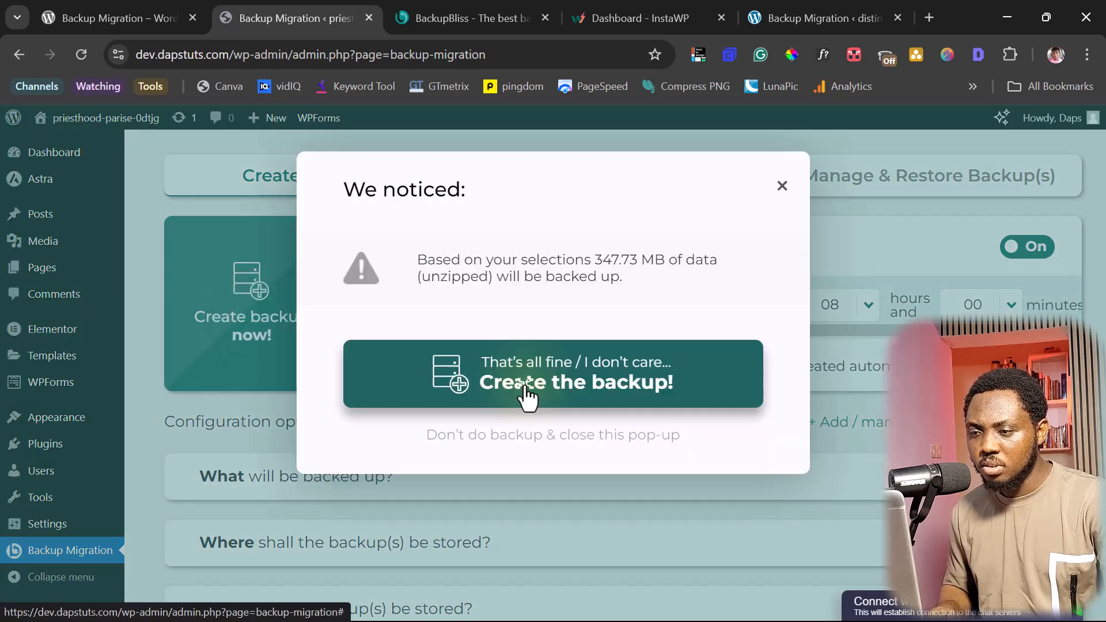
pyautogui.click(524, 395)
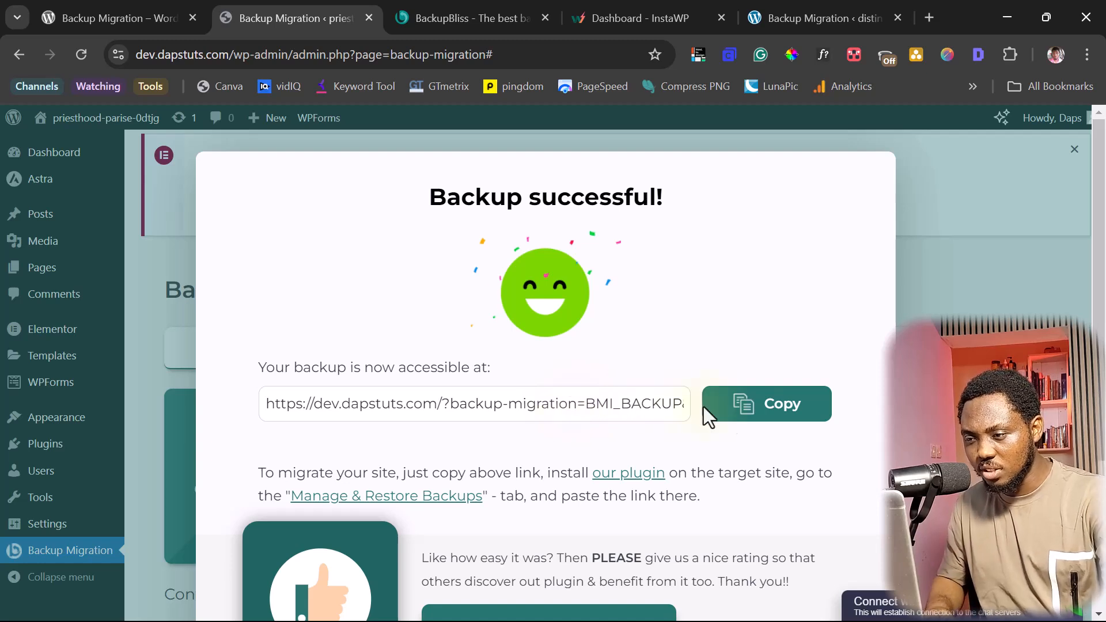
pyautogui.click(786, 403)
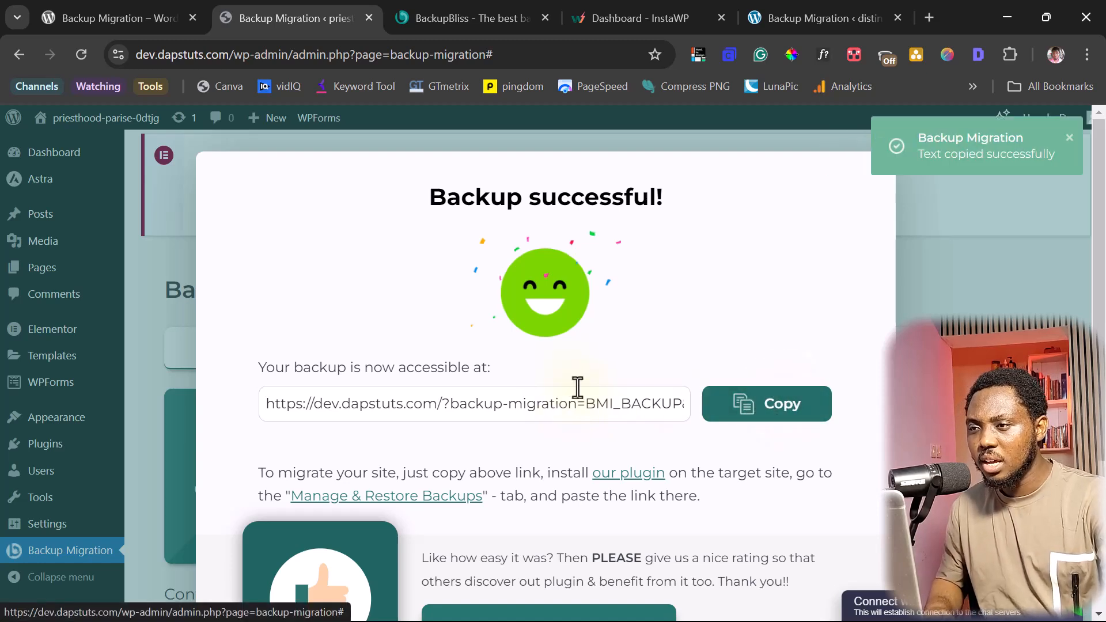
# - On the InstaWP site, replace the URL with the new backup link and restore, confirming overwrite
pyautogui.click(811, 18)
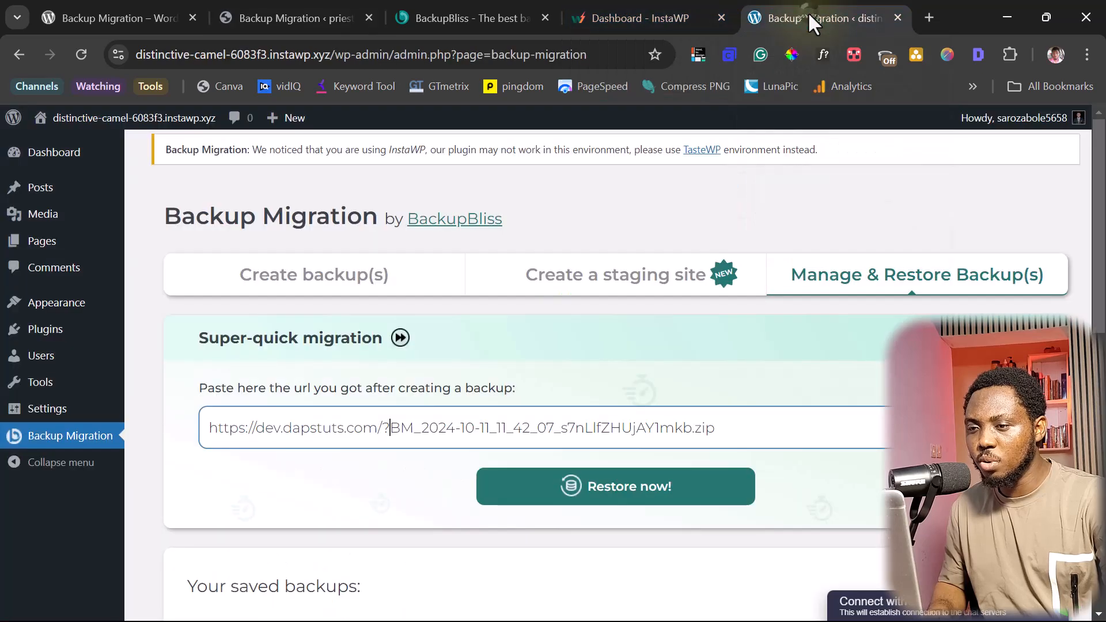
pyautogui.tripleClick(403, 432)
pyautogui.hotkey('ctrl', 'v')
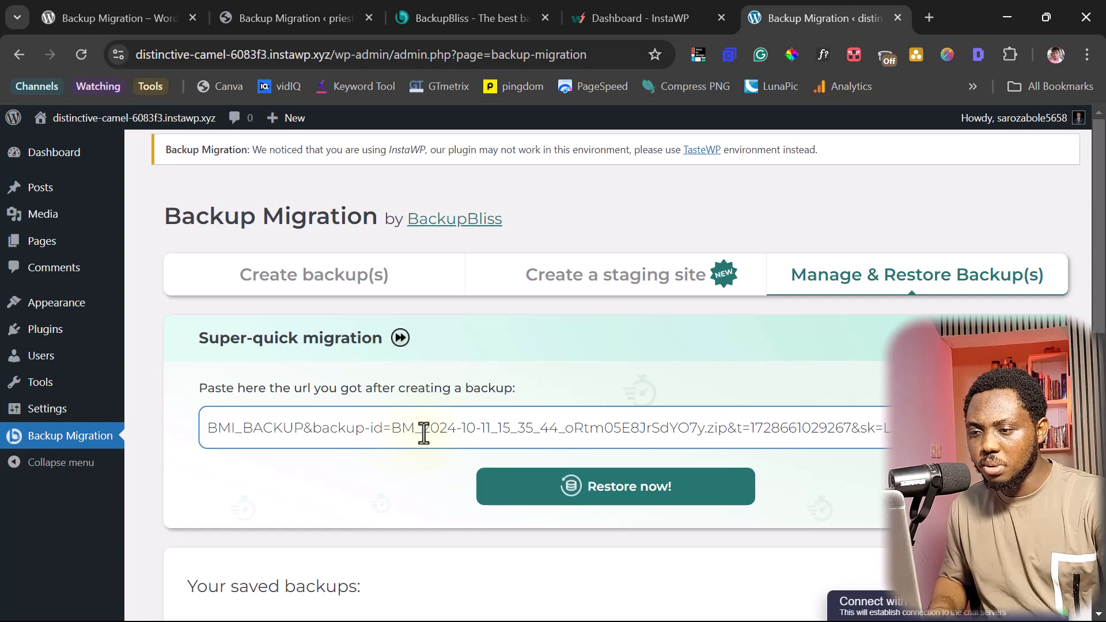
pyautogui.click(660, 490)
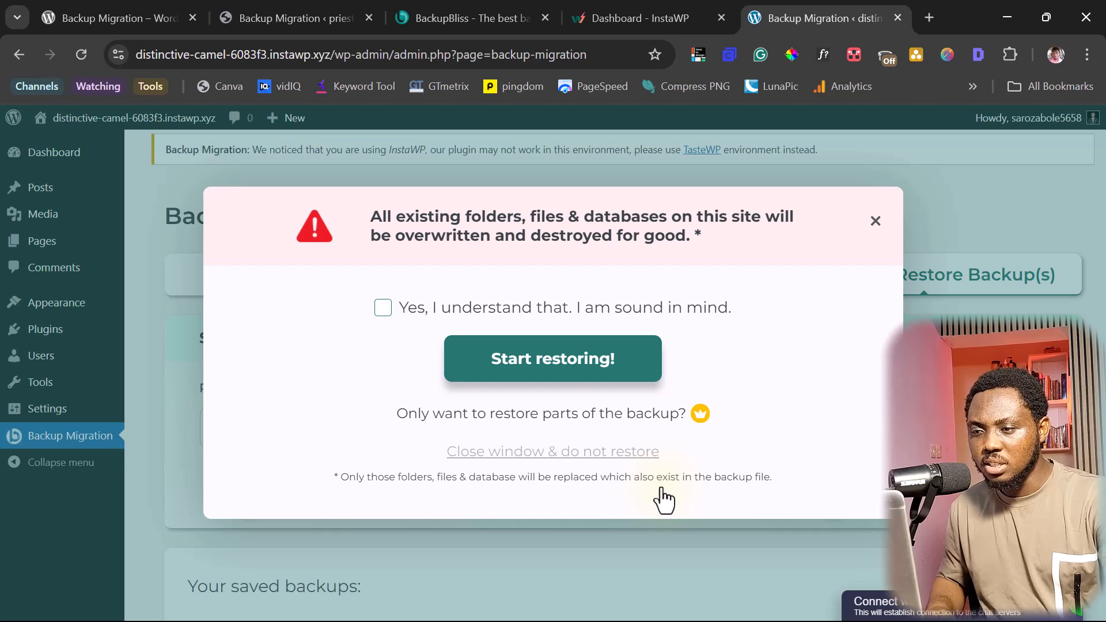
pyautogui.click(381, 311)
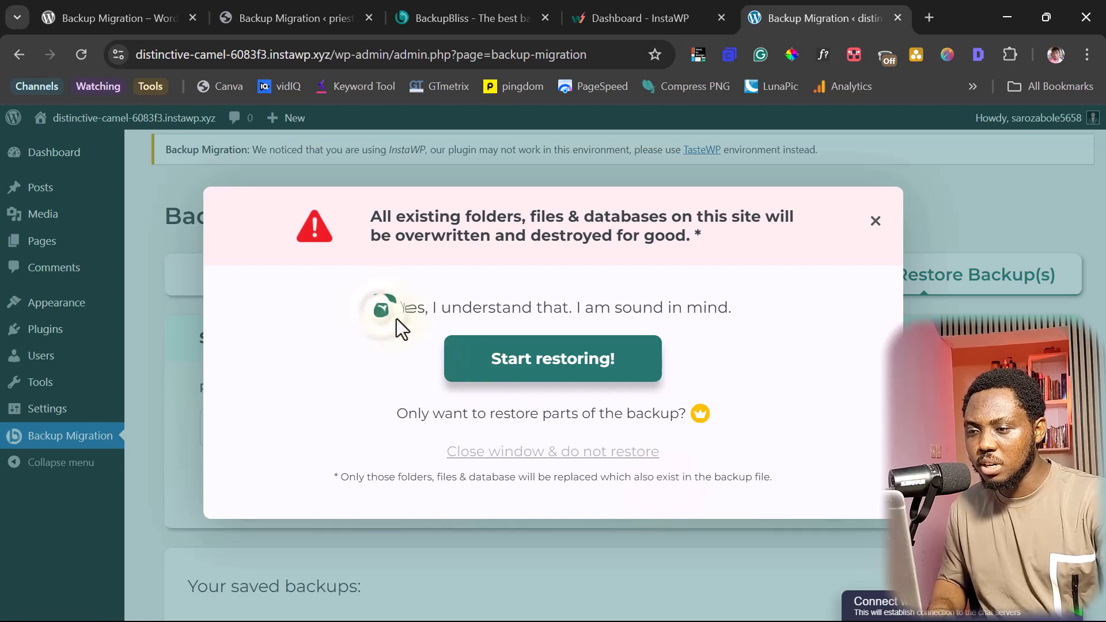
pyautogui.click(542, 360)
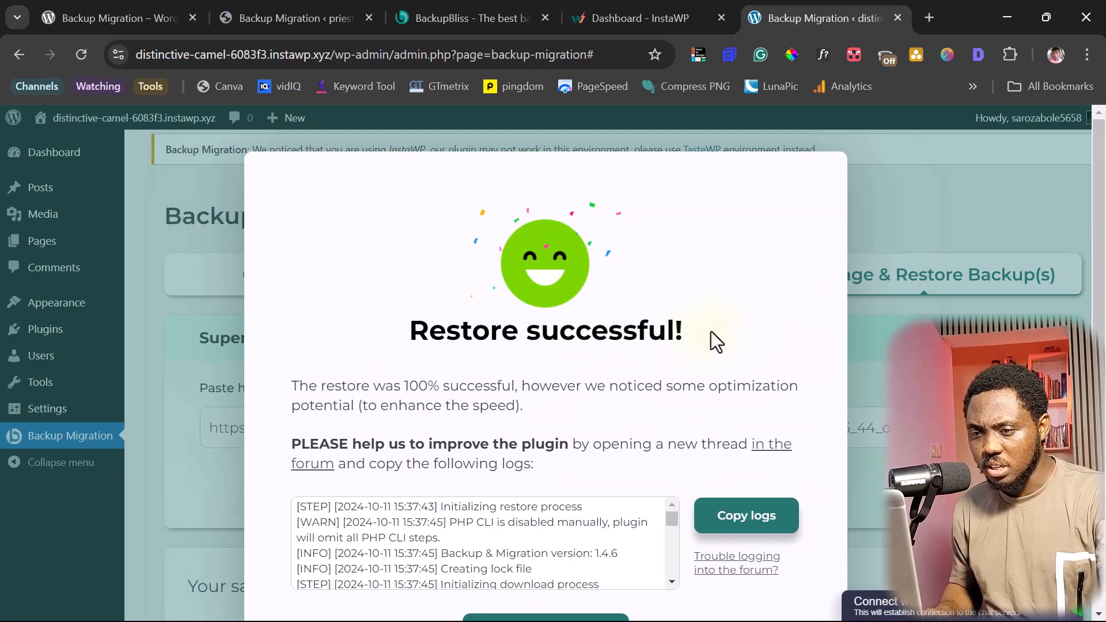
# - Dismiss the Restore successful and Next steps popups and confirm leaving the page
pyautogui.scroll(-2, 711, 331)
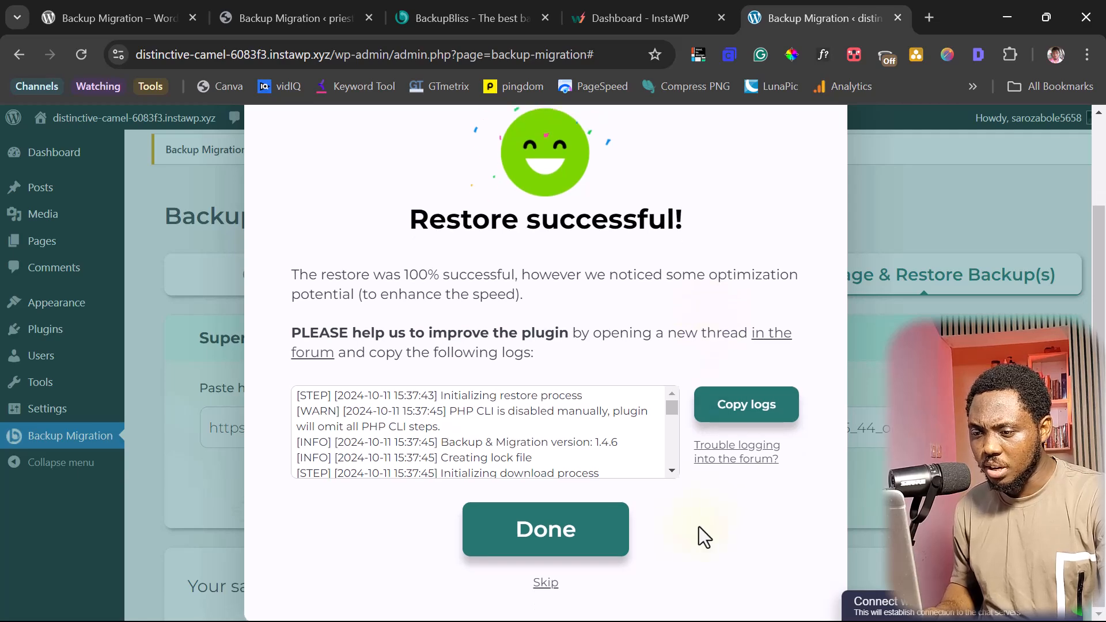
pyautogui.click(567, 542)
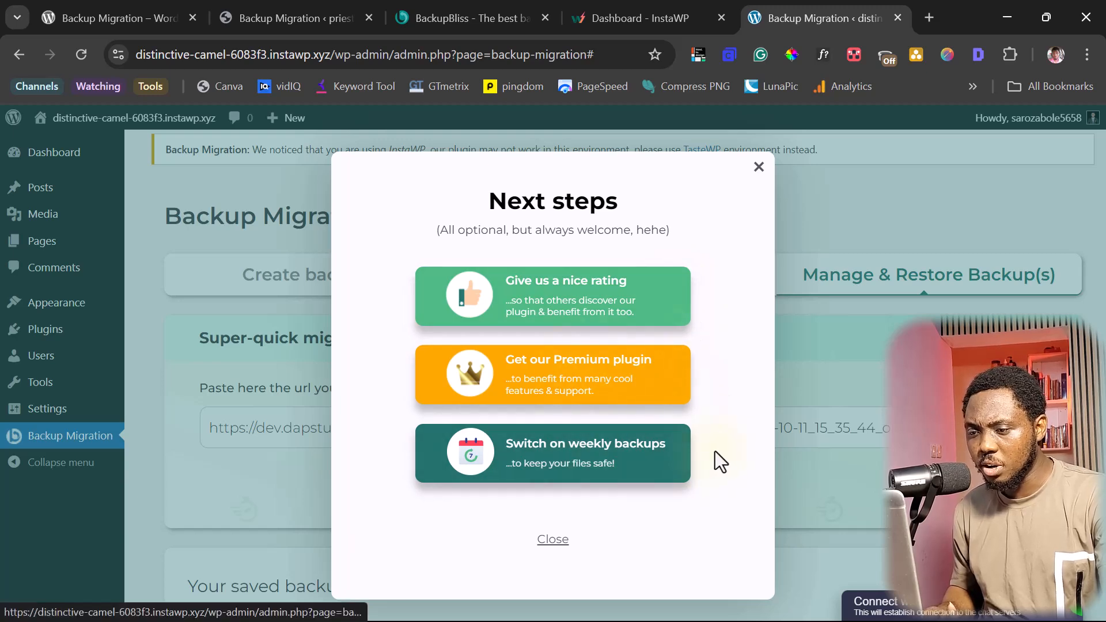
pyautogui.click(561, 545)
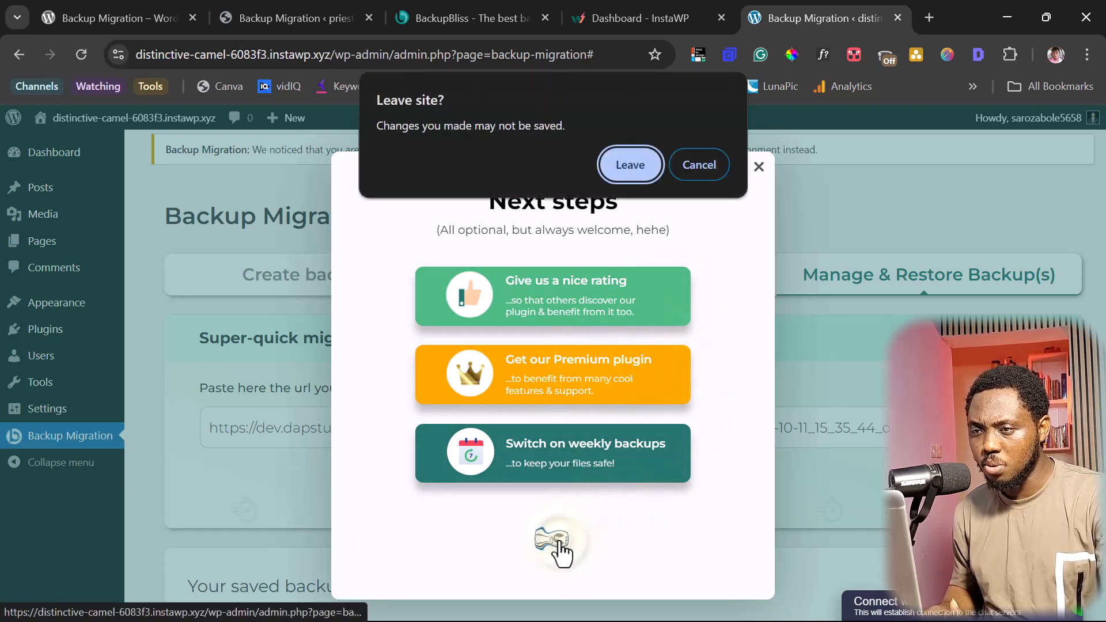
pyautogui.click(646, 165)
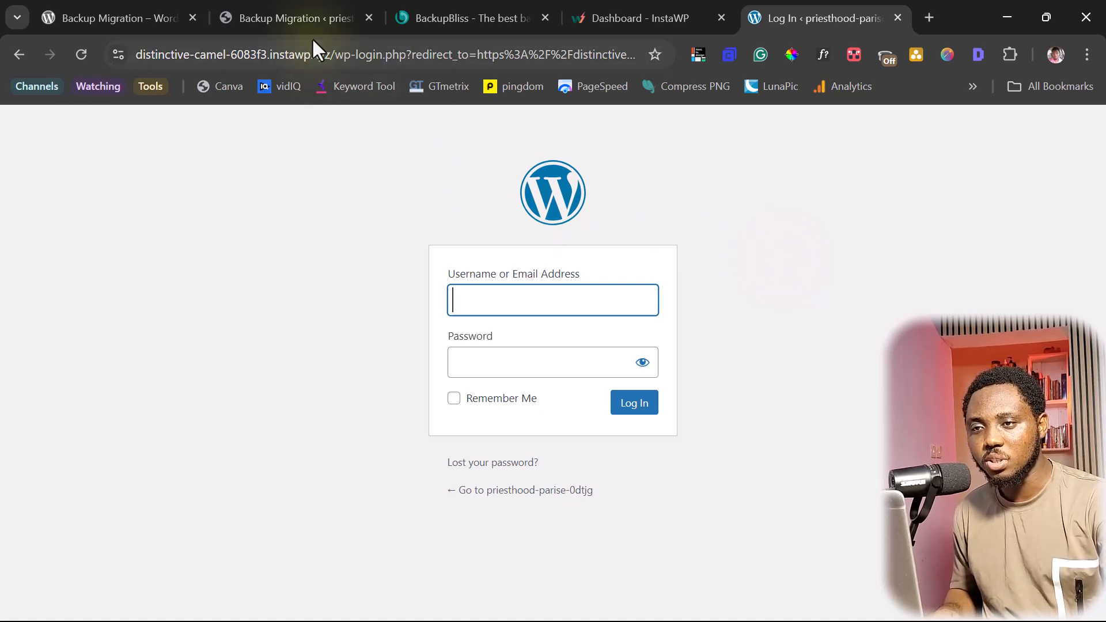
# - Open the restored site's front end and scroll through the Hope homepage
pyautogui.click(307, 19)
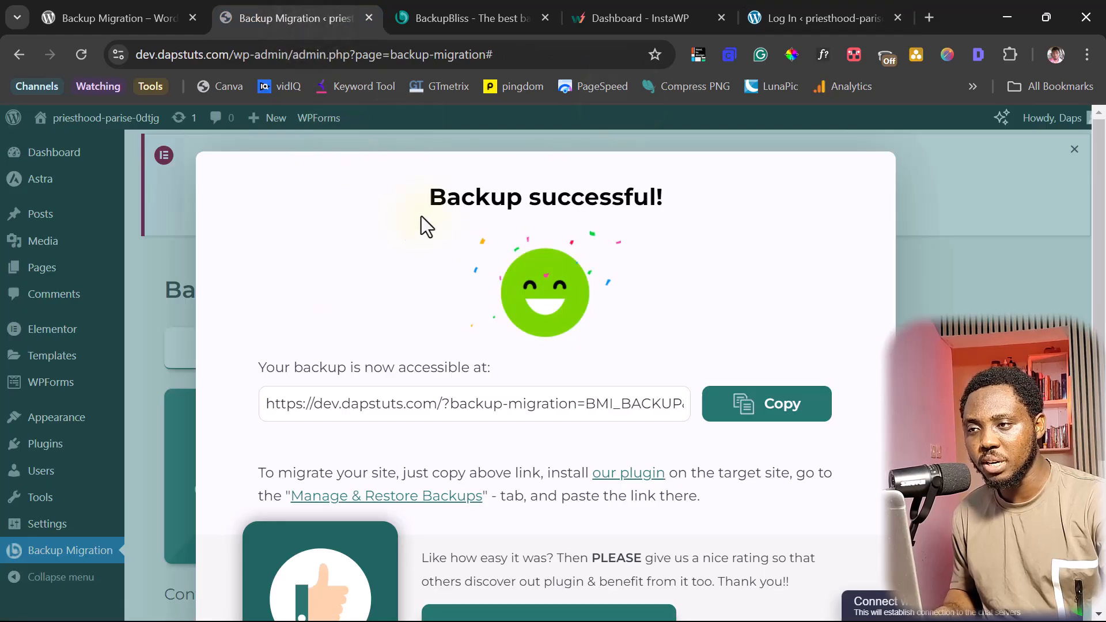
pyautogui.click(831, 6)
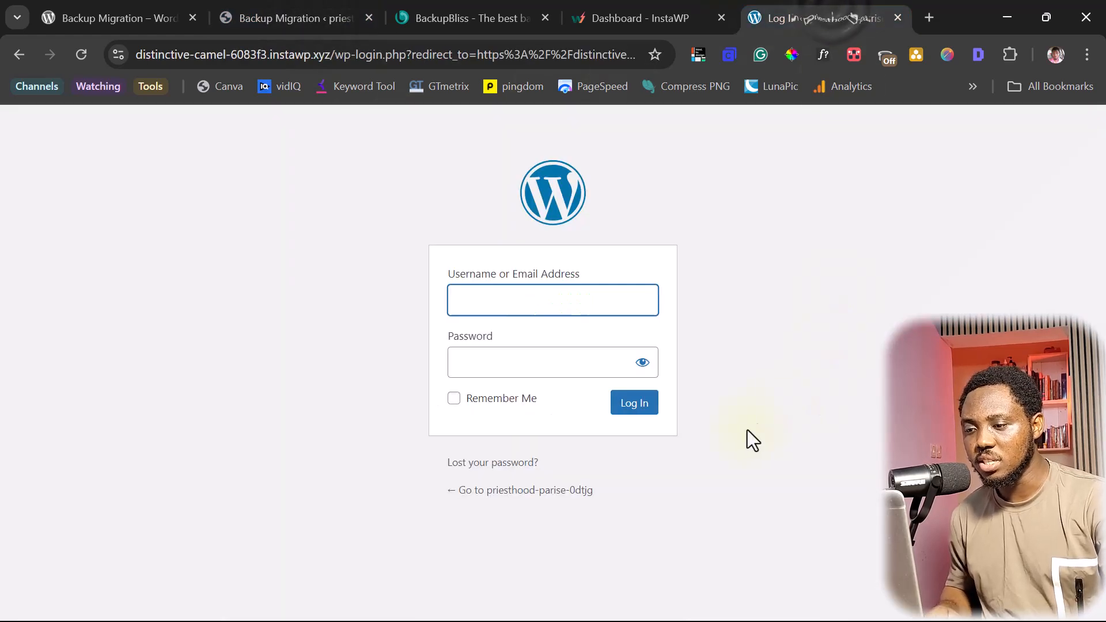
pyautogui.click(534, 494)
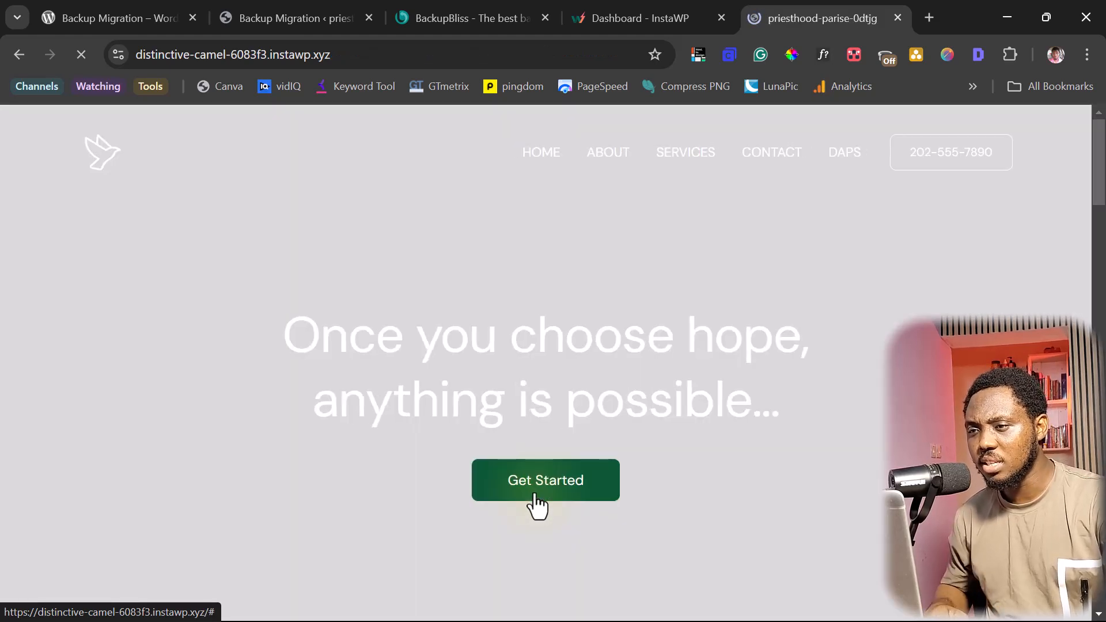
pyautogui.scroll(-8, 957, 311)
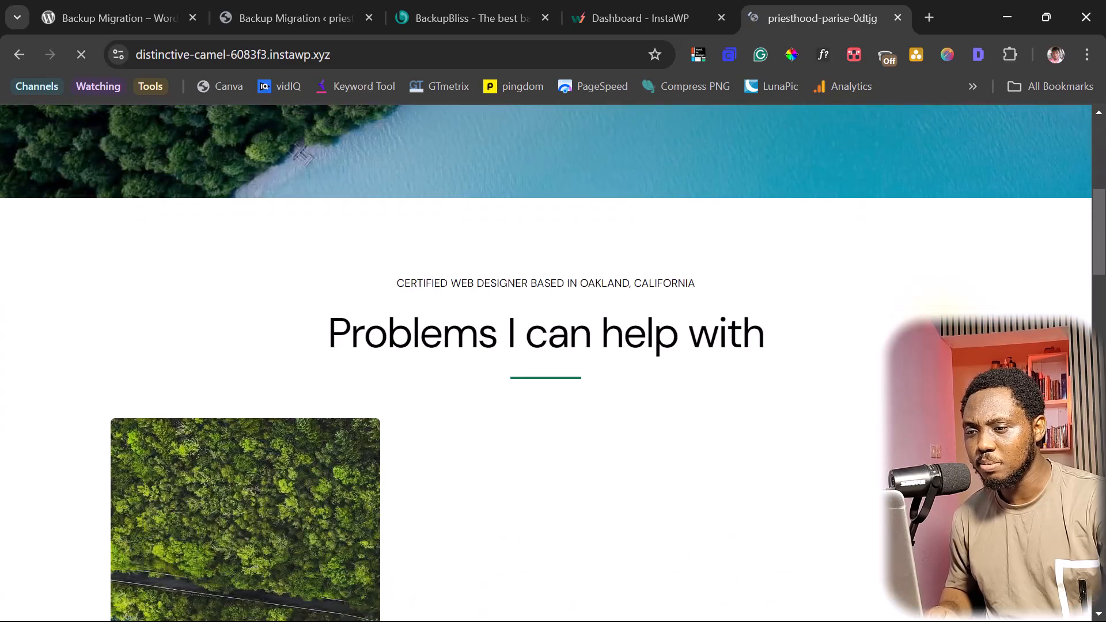
pyautogui.scroll(8, 553, 363)
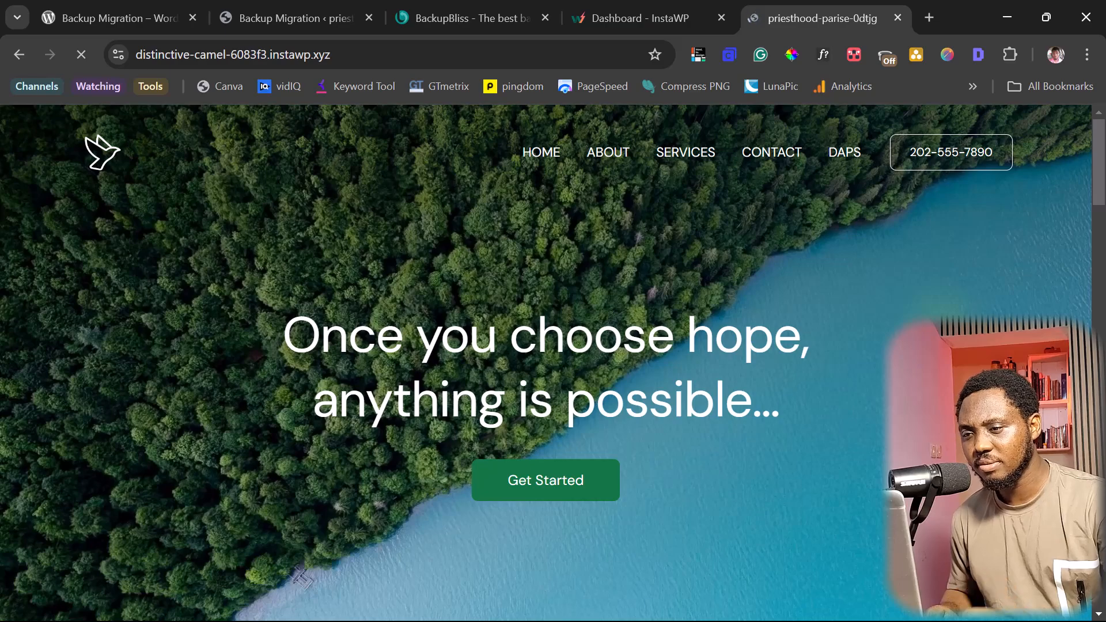
pyautogui.scroll(-10, 955, 319)
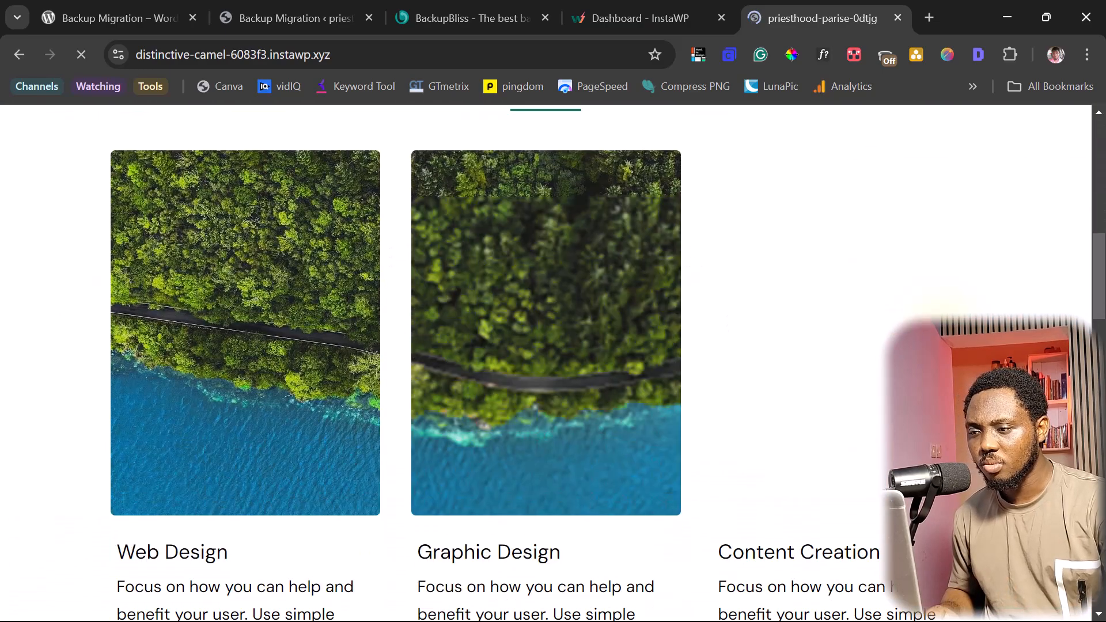
pyautogui.scroll(-20, 870, 311)
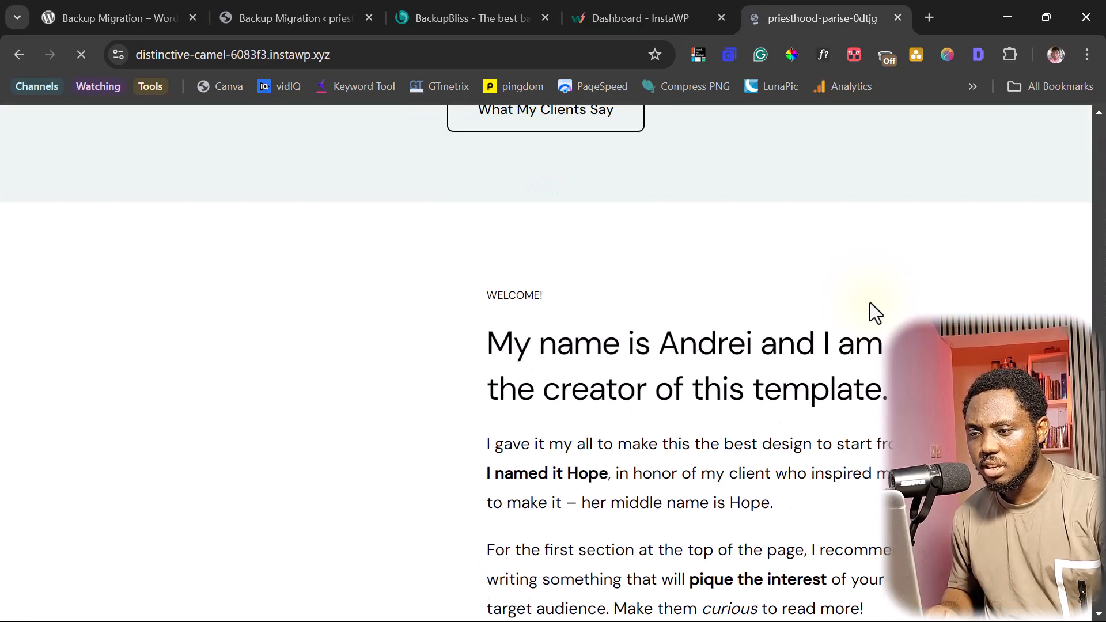
pyautogui.scroll(-5, 875, 313)
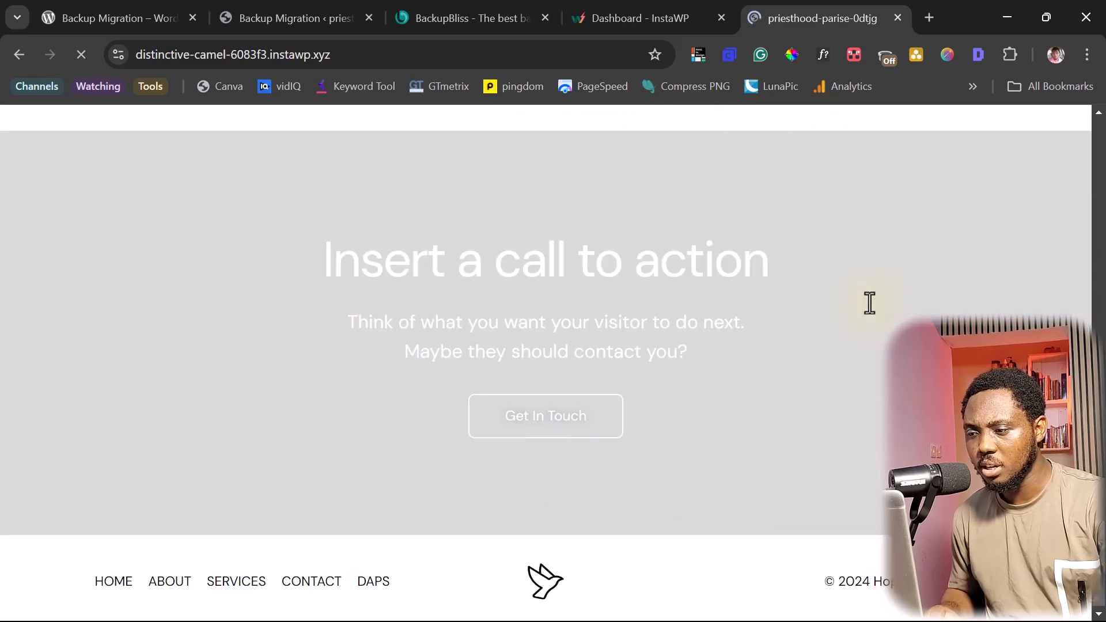
pyautogui.scroll(20, 869, 302)
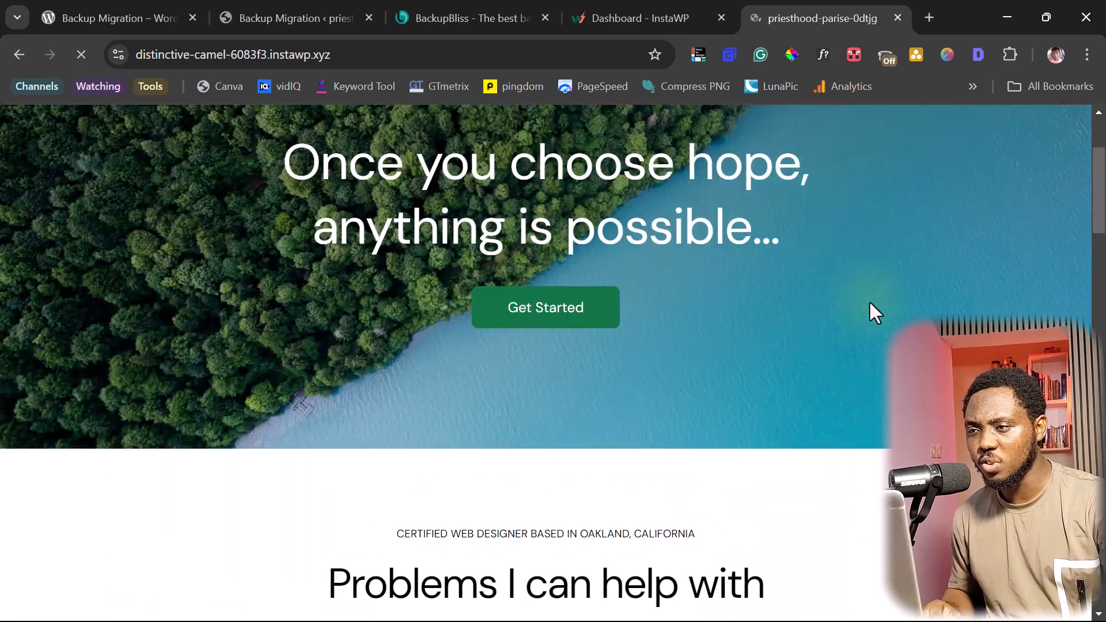
# - Open the new site's one-click admin login from the InstaWP dashboard, then return to the source site
pyautogui.click(634, 26)
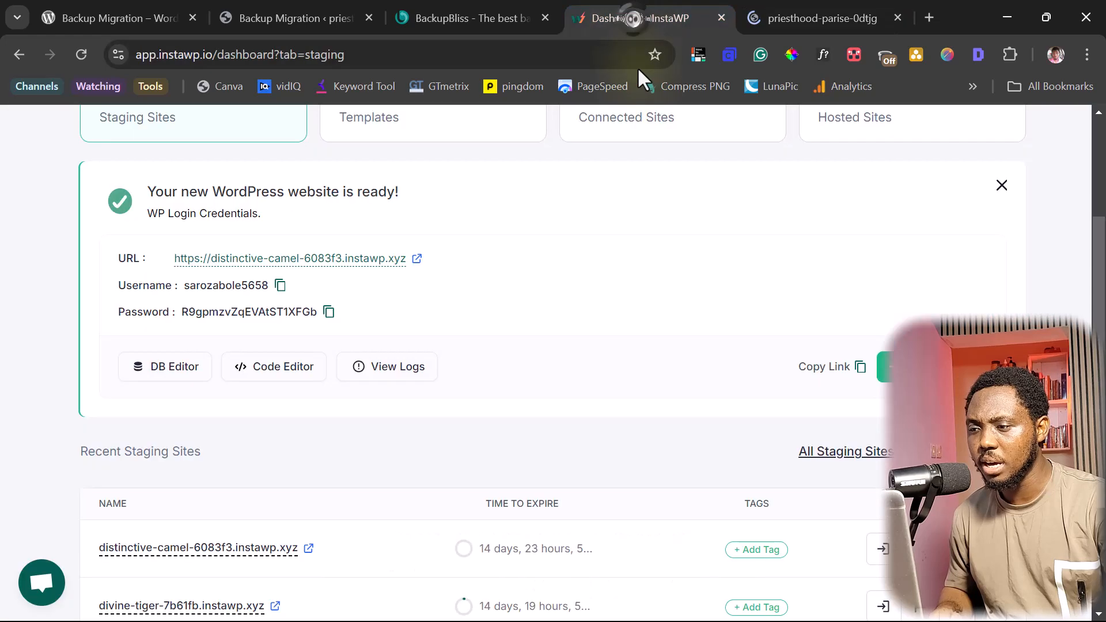
pyautogui.scroll(-3, 835, 307)
pyautogui.scroll(6, 834, 307)
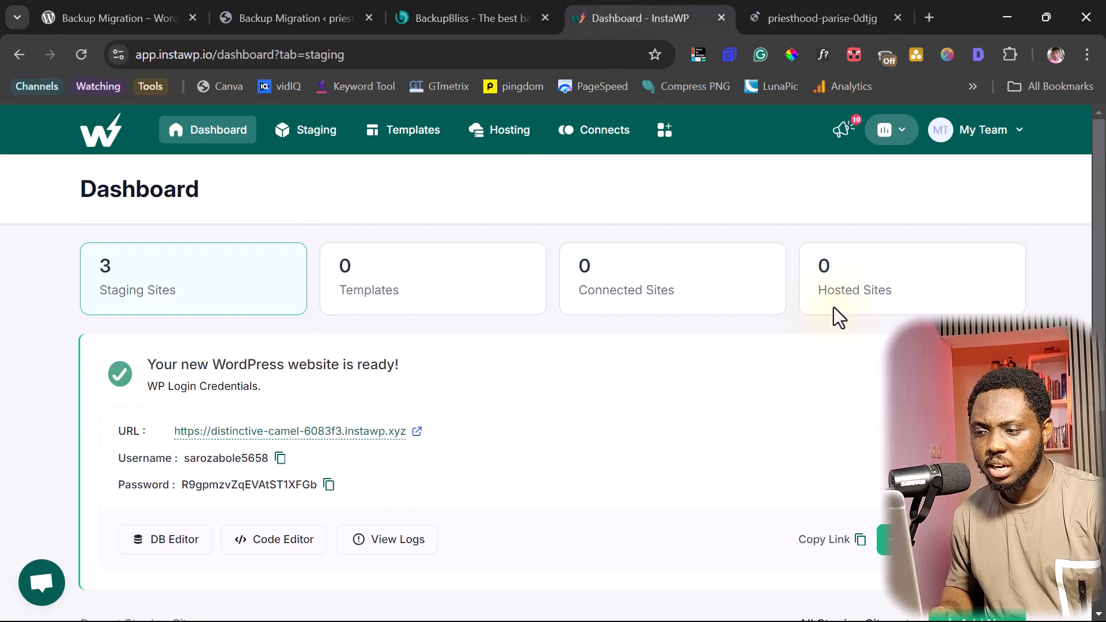
pyautogui.scroll(-3, 834, 306)
pyautogui.click(889, 366)
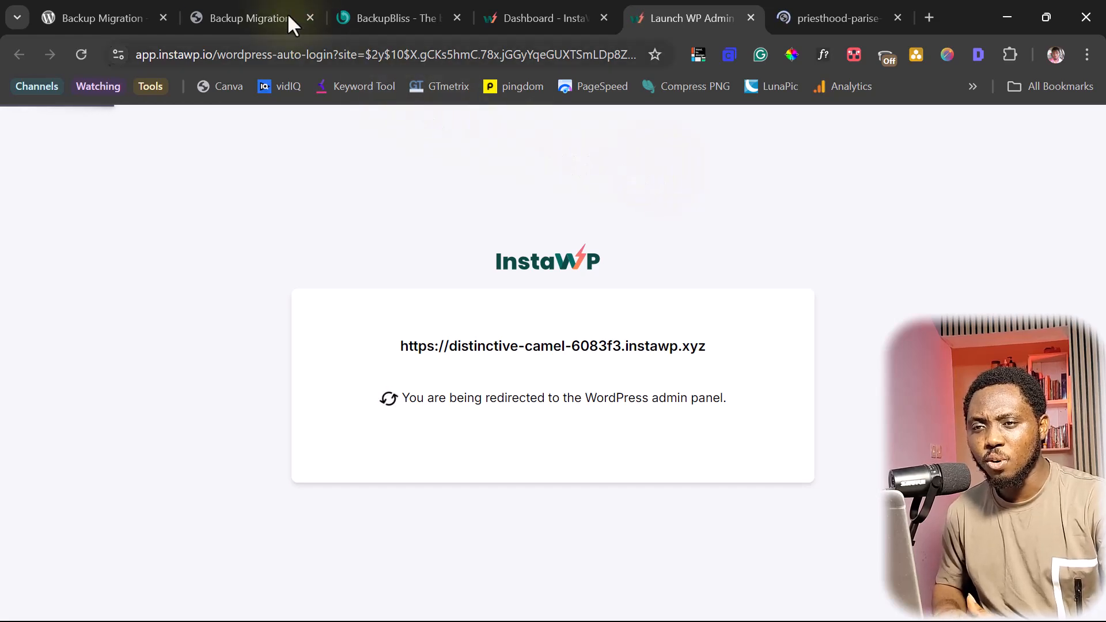
pyautogui.click(228, 13)
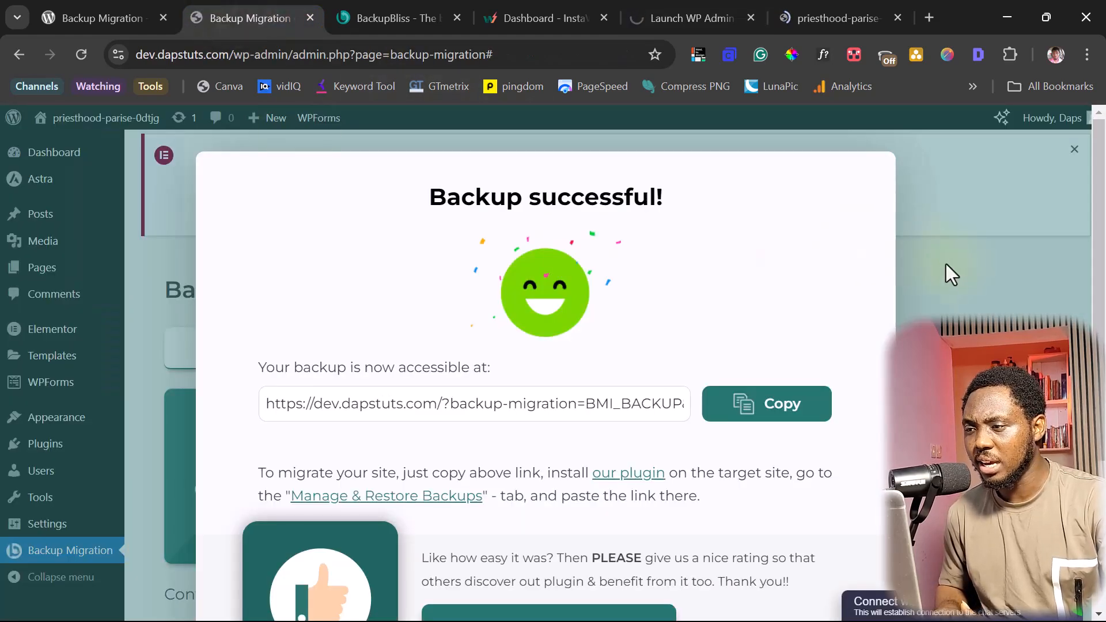
# - Activate Backup Migration Pro from the Plugins list and verify its pasted license key
pyautogui.click(986, 264)
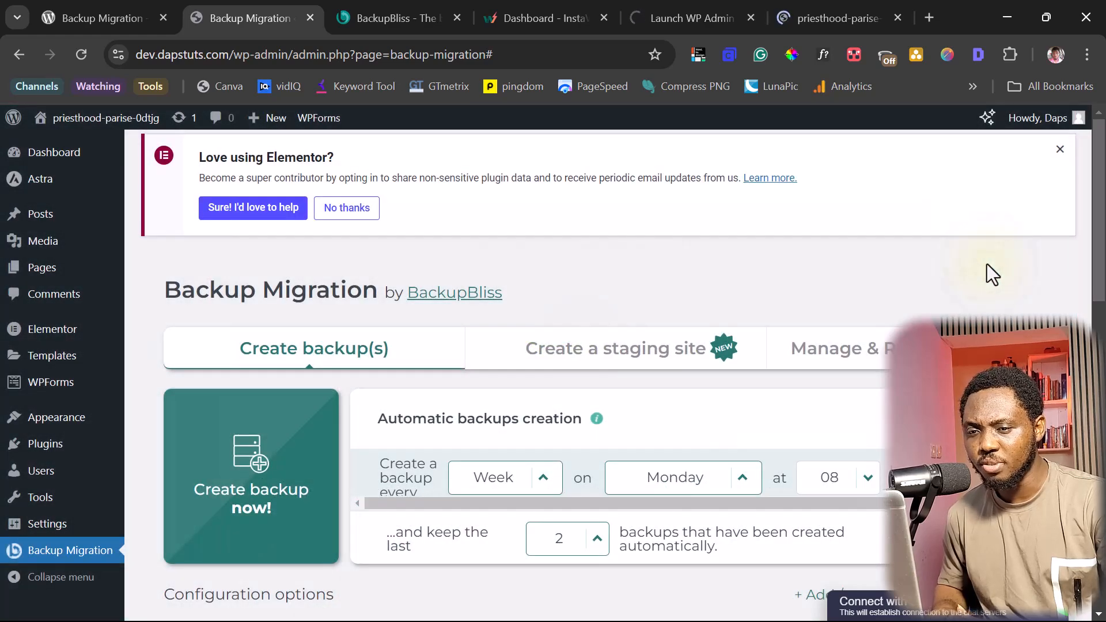
pyautogui.moveTo(44, 455)
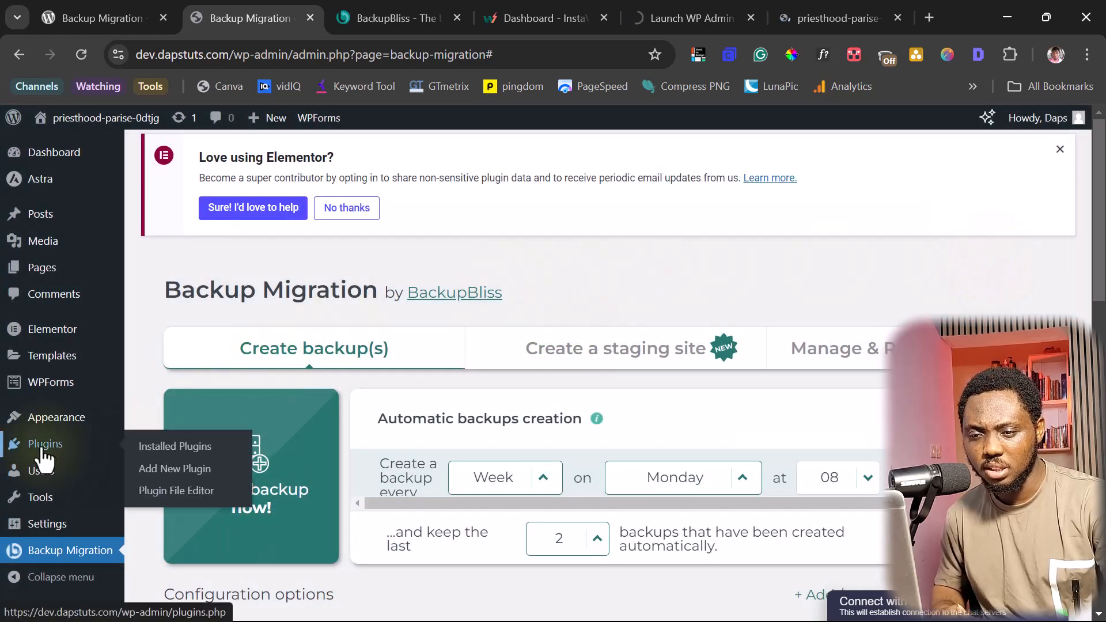
pyautogui.click(164, 447)
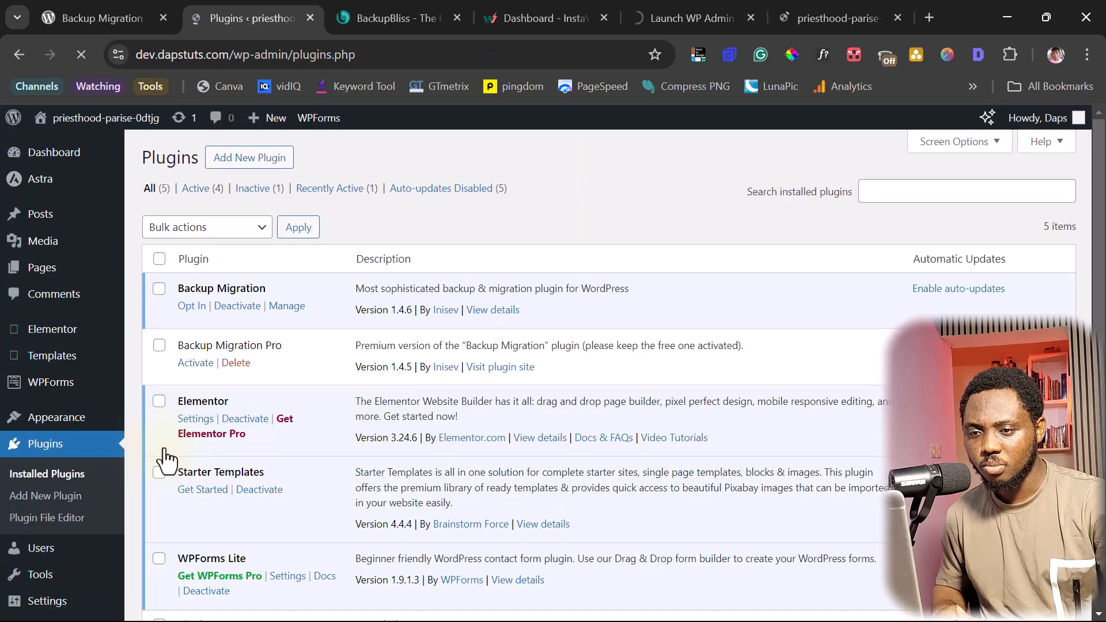
pyautogui.click(194, 364)
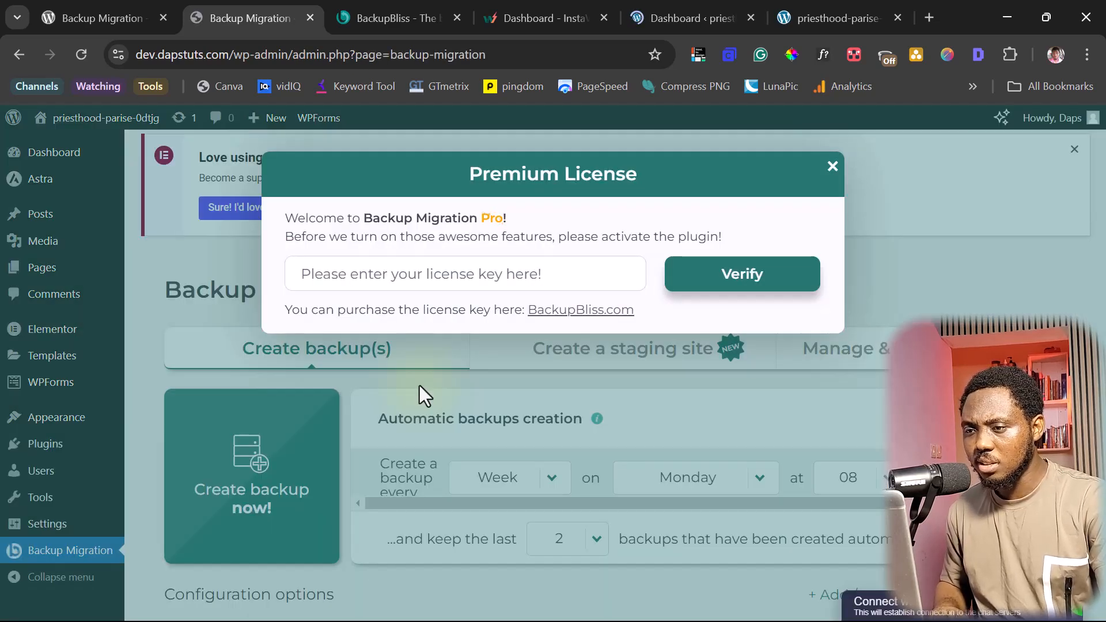
pyautogui.click(321, 276)
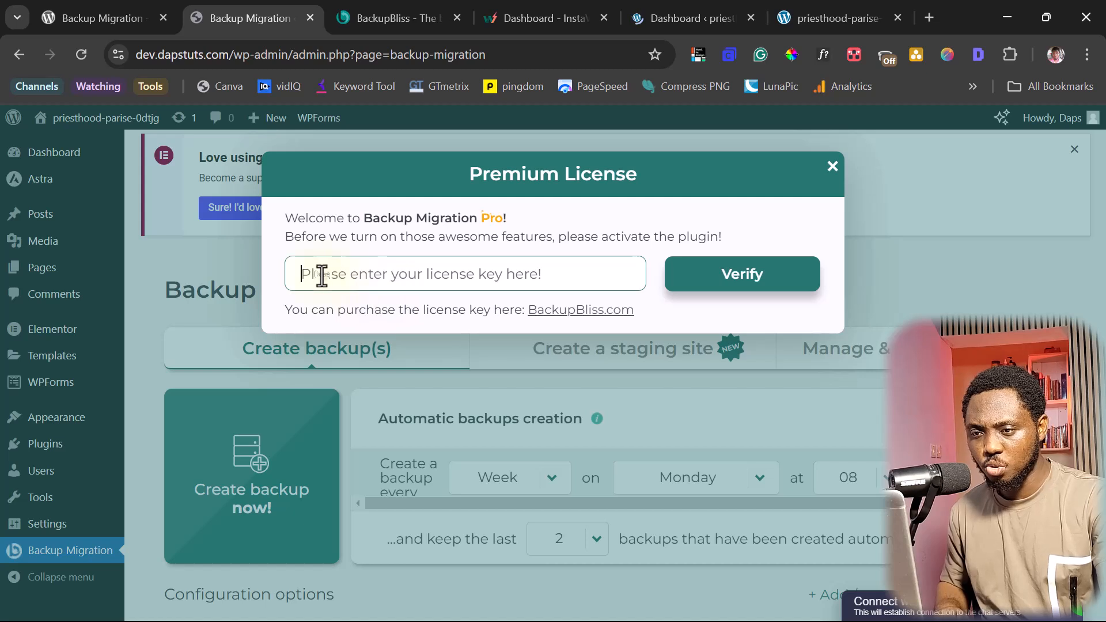
pyautogui.hotkey('ctrl', 'v')
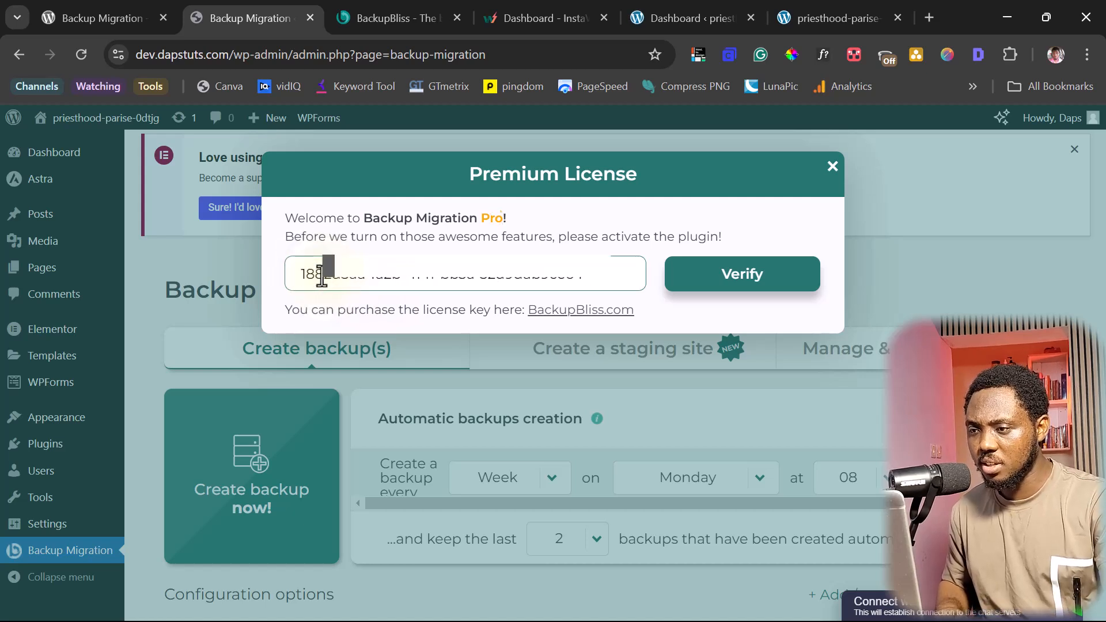
pyautogui.click(739, 286)
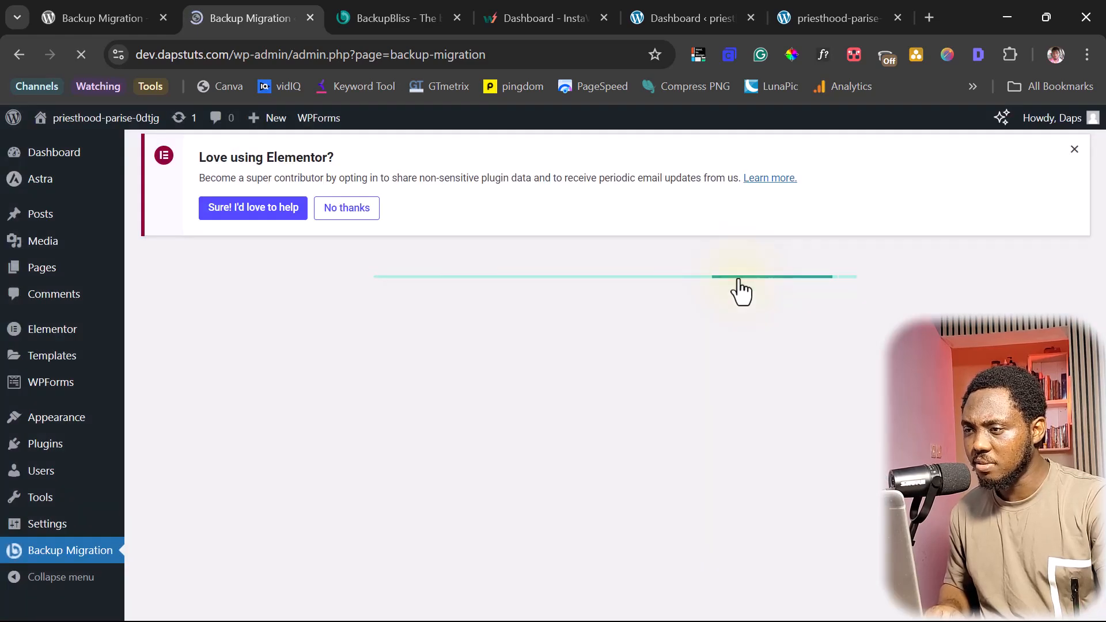
# - Expand 'What will be backed up?' and switch on 'Exclude specific tables'
pyautogui.scroll(-3, 714, 371)
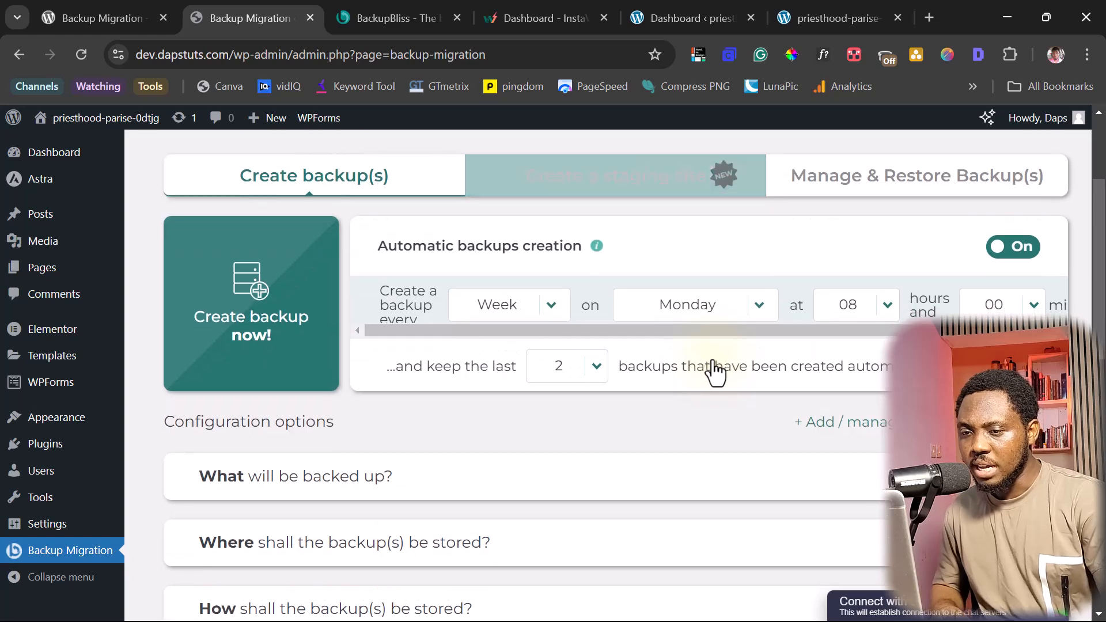
pyautogui.click(689, 476)
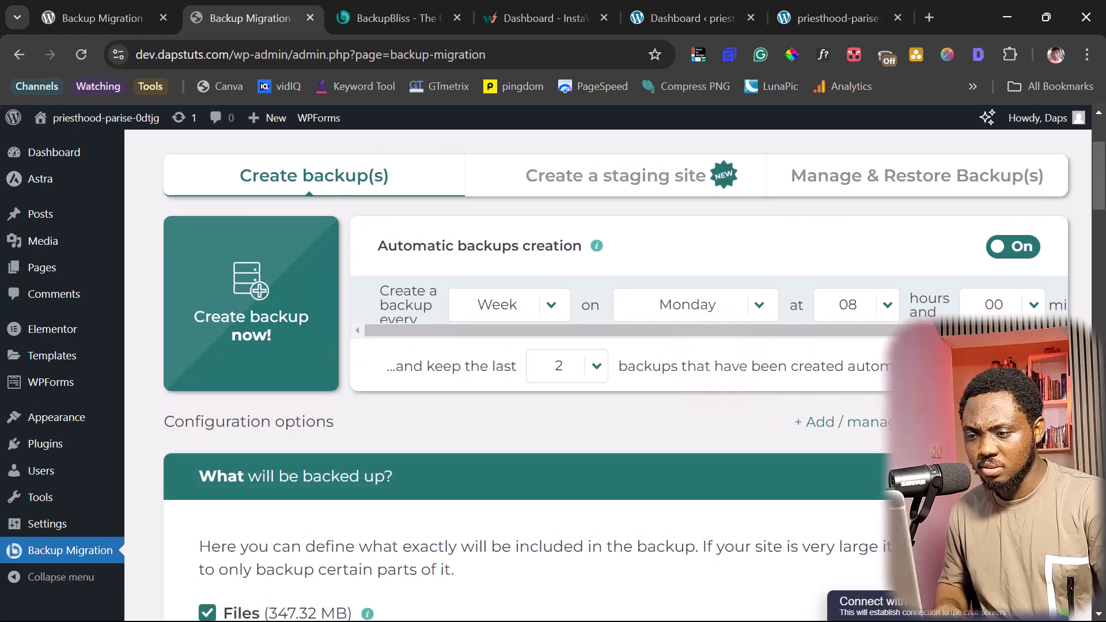
pyautogui.scroll(-10, 689, 413)
pyautogui.scroll(3, 689, 412)
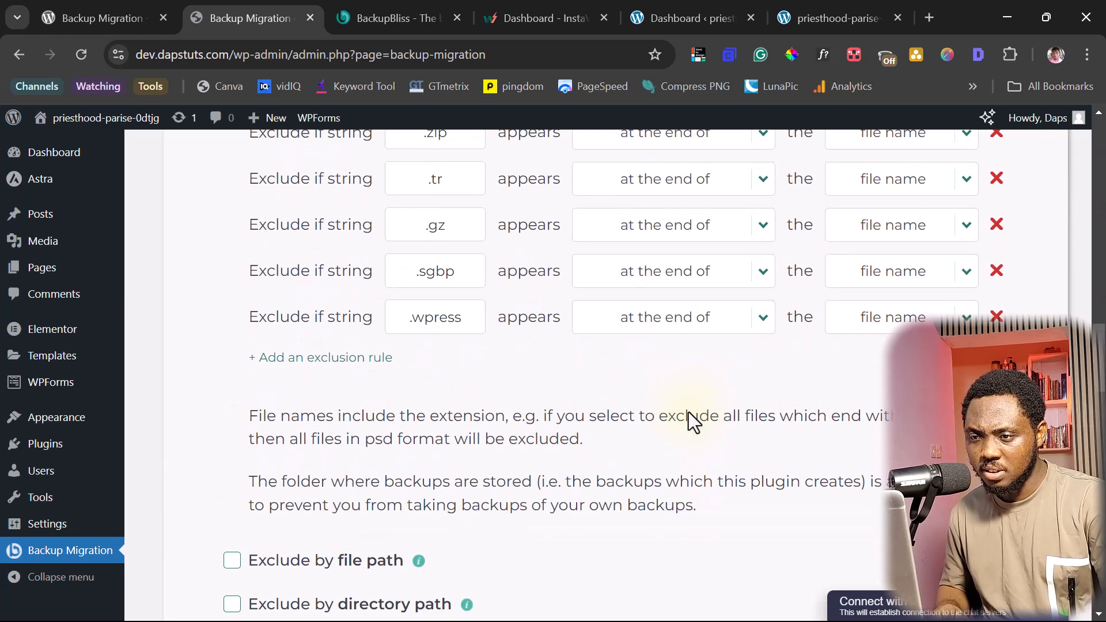
pyautogui.scroll(-4, 688, 413)
pyautogui.scroll(-3, 688, 424)
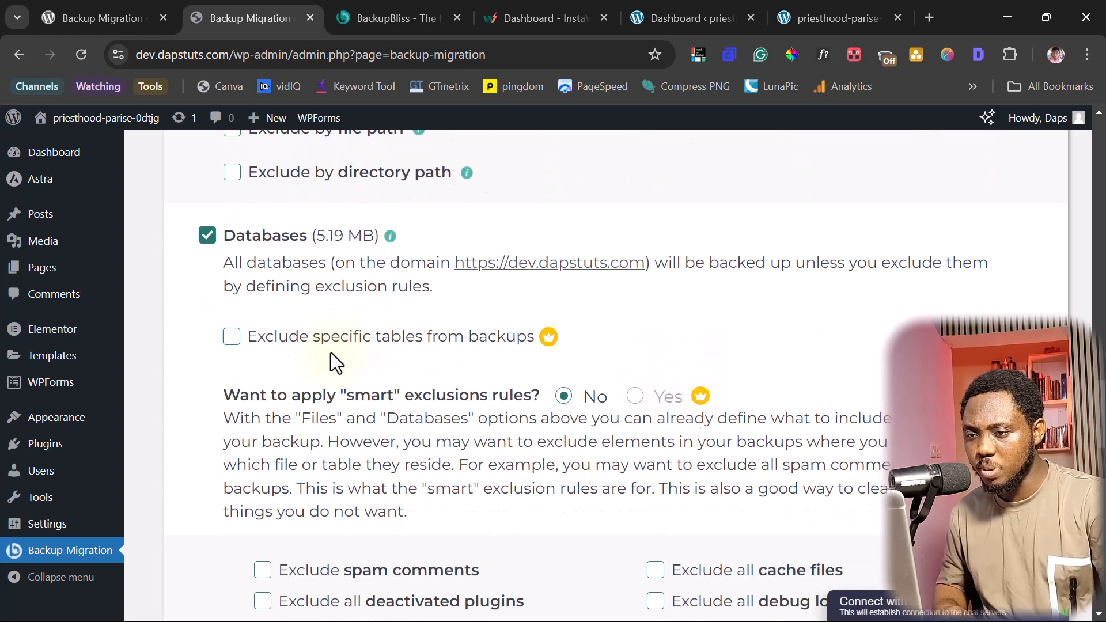
pyautogui.click(232, 338)
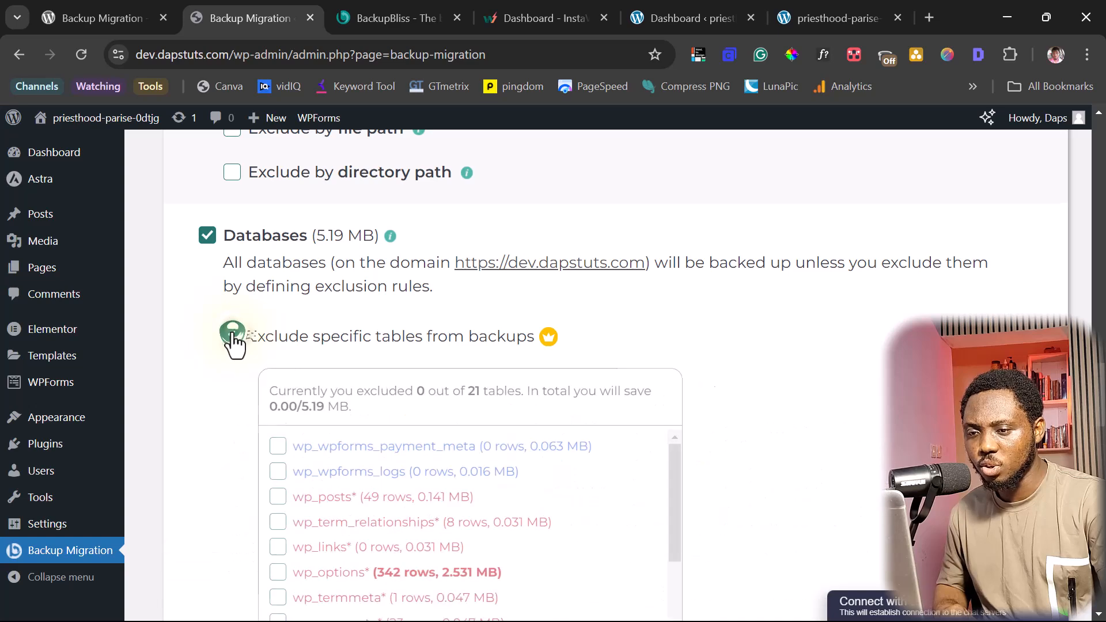
pyautogui.scroll(-2, 632, 348)
pyautogui.scroll(-3, 633, 348)
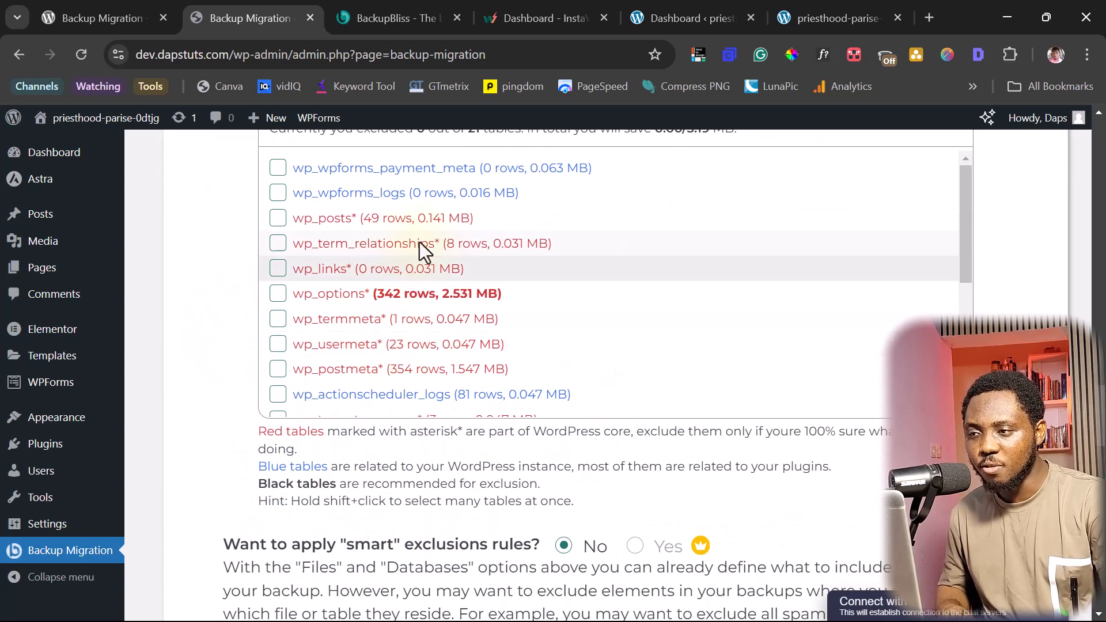
pyautogui.scroll(-5, 449, 225)
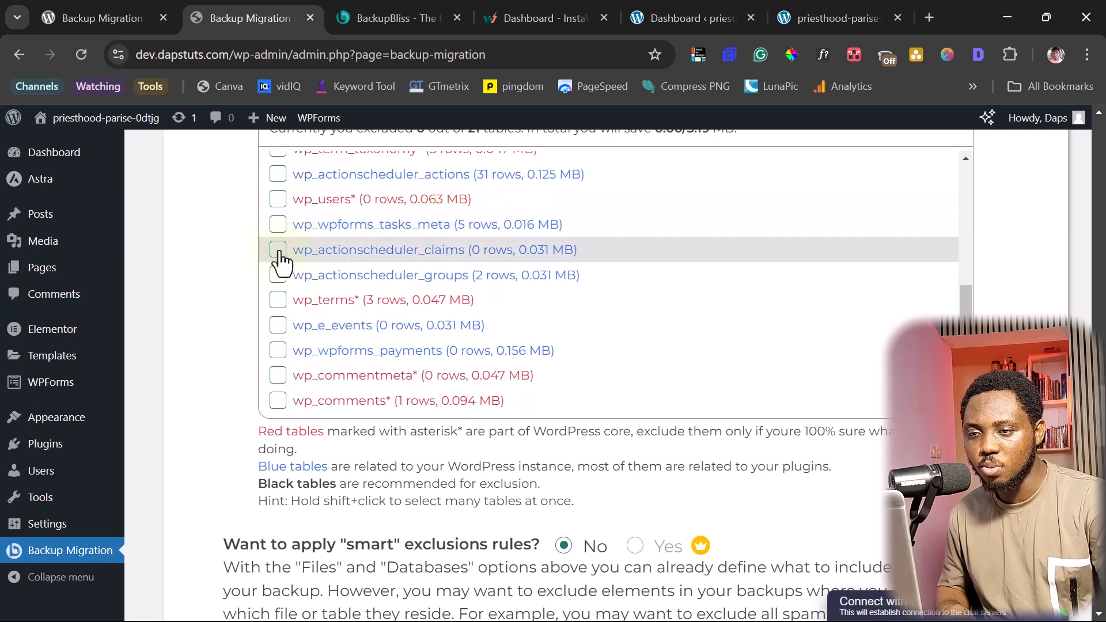
# - Tick wp_actionscheduler_claims, wp_wpforms_tasks_meta and wp_actionscheduler_groups, then turn table exclusion back off
pyautogui.click(278, 251)
pyautogui.click(277, 226)
pyautogui.click(279, 276)
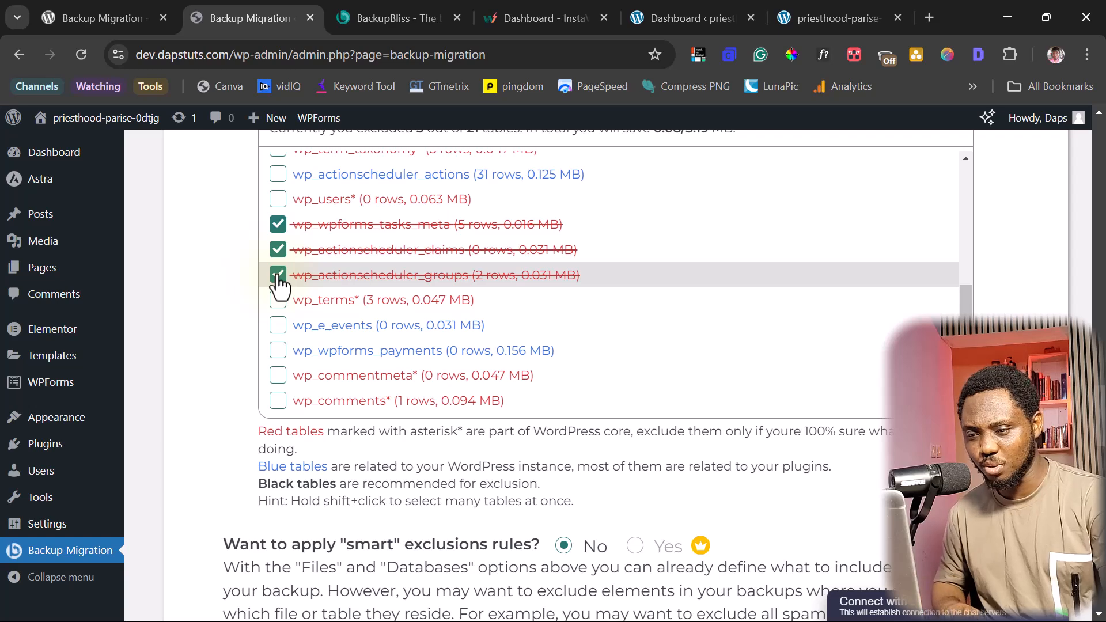
pyautogui.scroll(3, 241, 270)
pyautogui.click(230, 251)
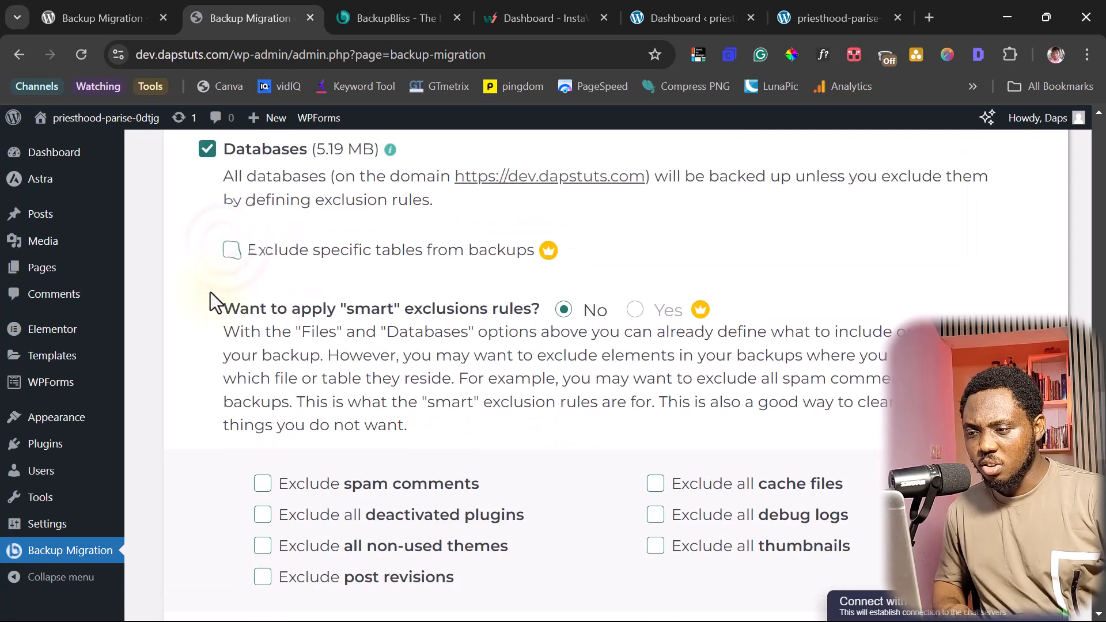
pyautogui.scroll(15, 197, 284)
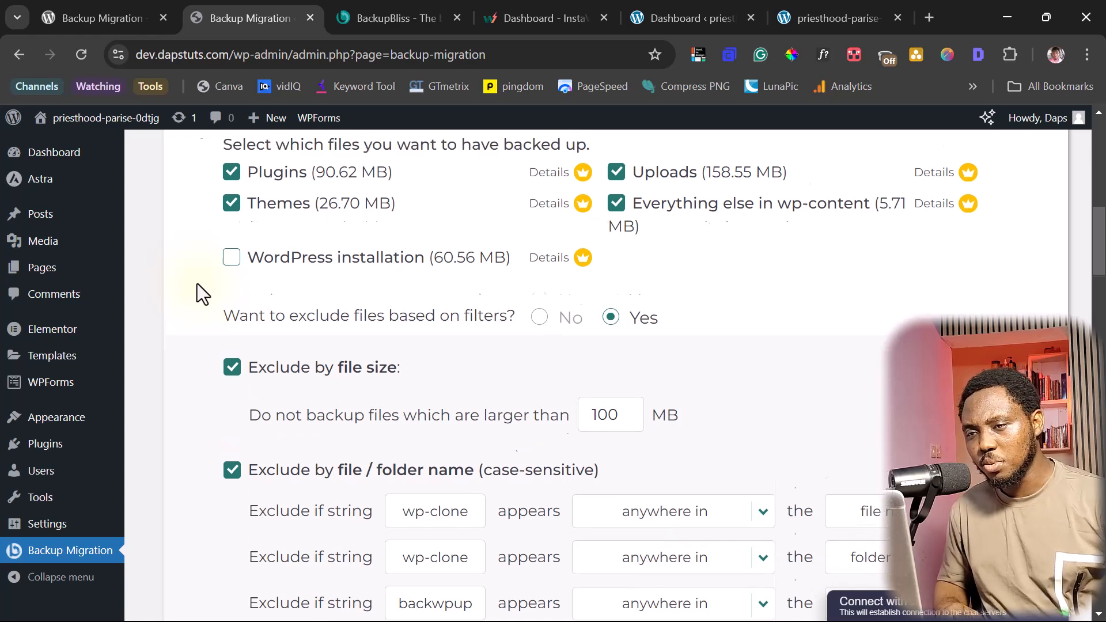
pyautogui.scroll(6, 197, 284)
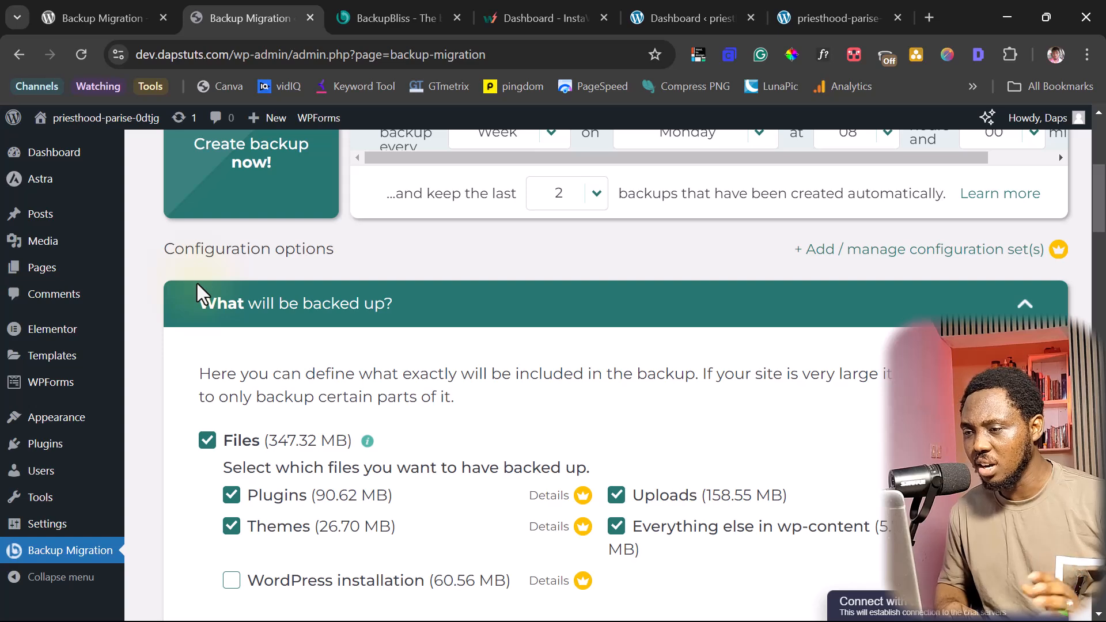
pyautogui.scroll(3, 196, 282)
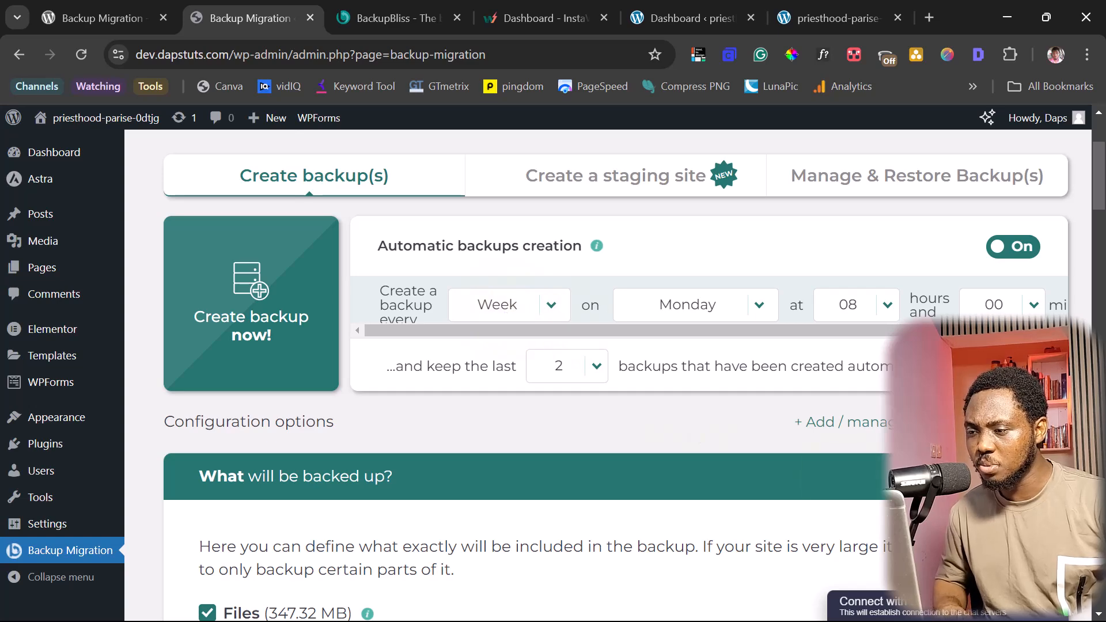
# - Expand the backup storage location settings and show the Google Drive options
pyautogui.scroll(-3, 616, 345)
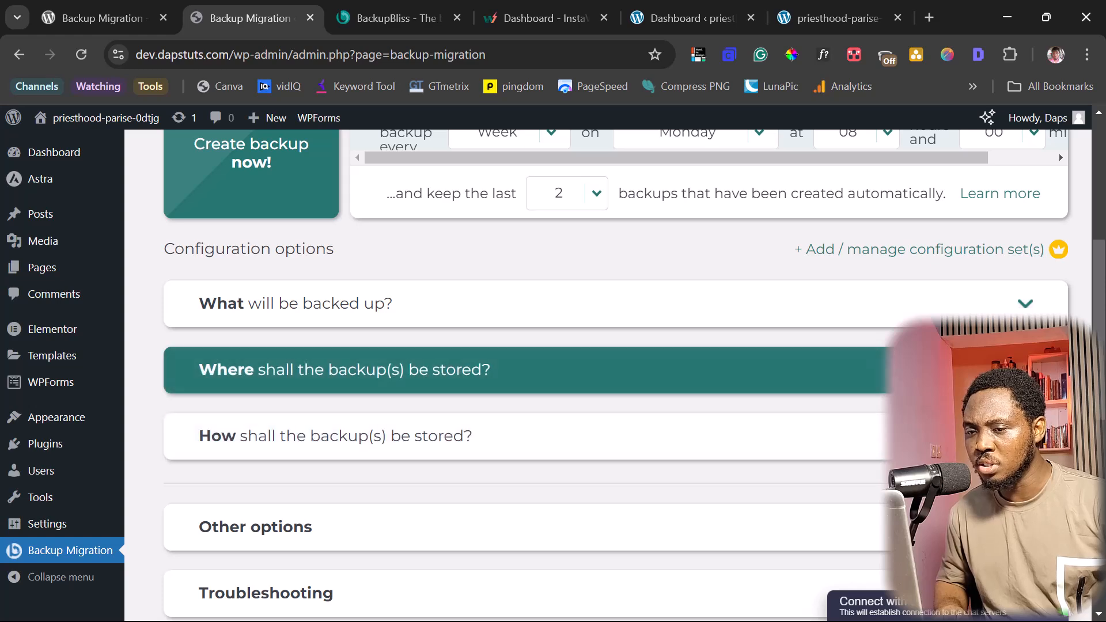
pyautogui.click(346, 369)
pyautogui.scroll(-5, 616, 374)
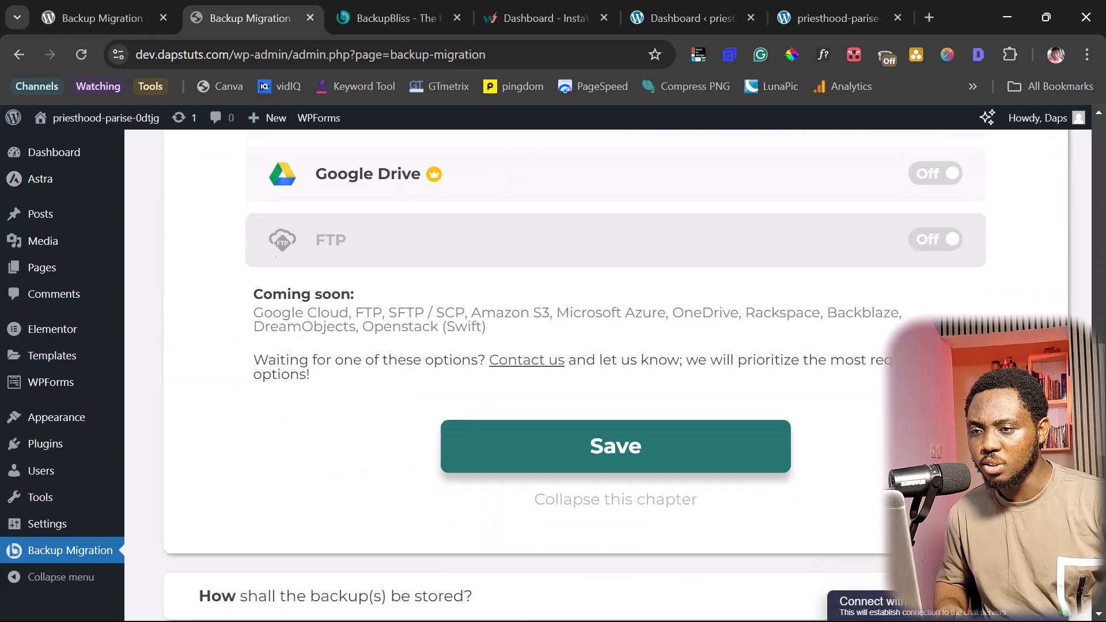
pyautogui.click(406, 357)
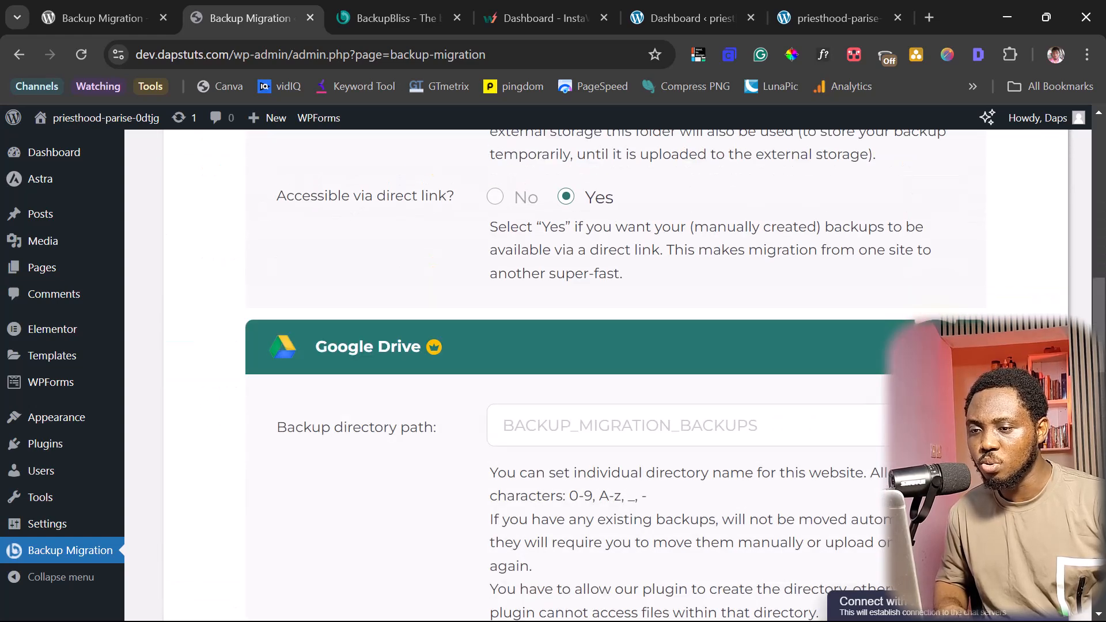
# - Attempt to connect Google Drive, then view the BackupBliss homepage tab
pyautogui.scroll(-4, 579, 401)
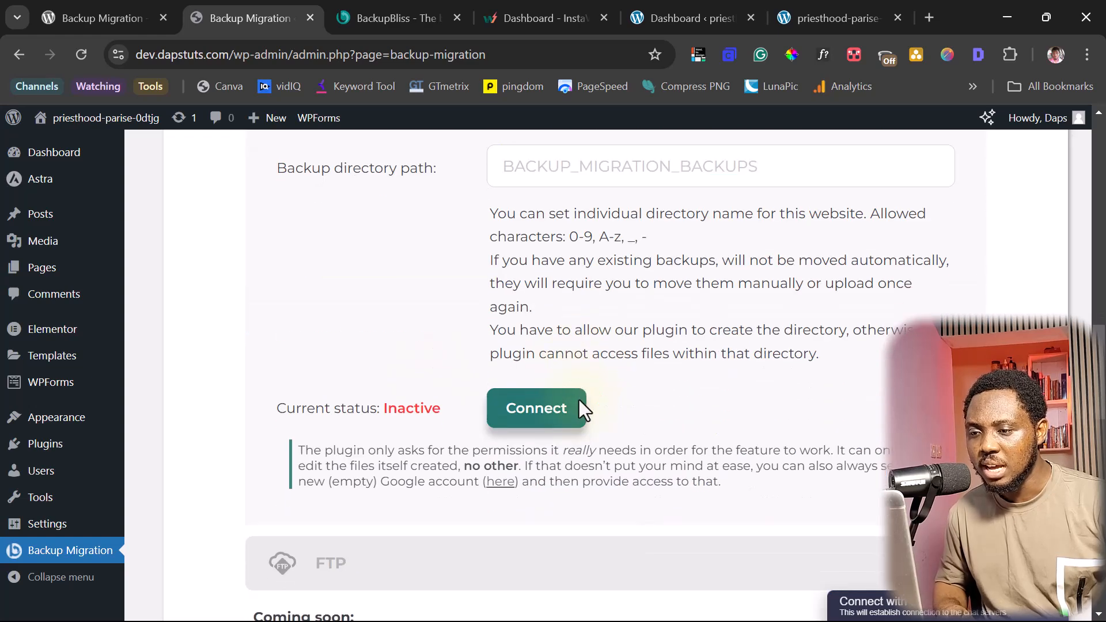
pyautogui.click(540, 410)
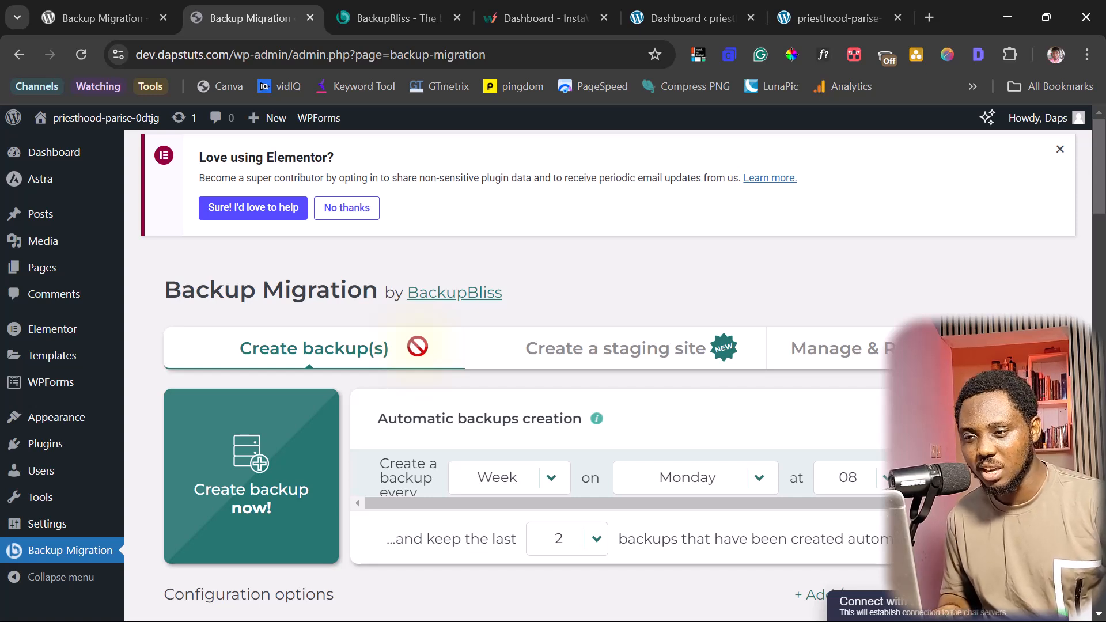
pyautogui.click(376, 16)
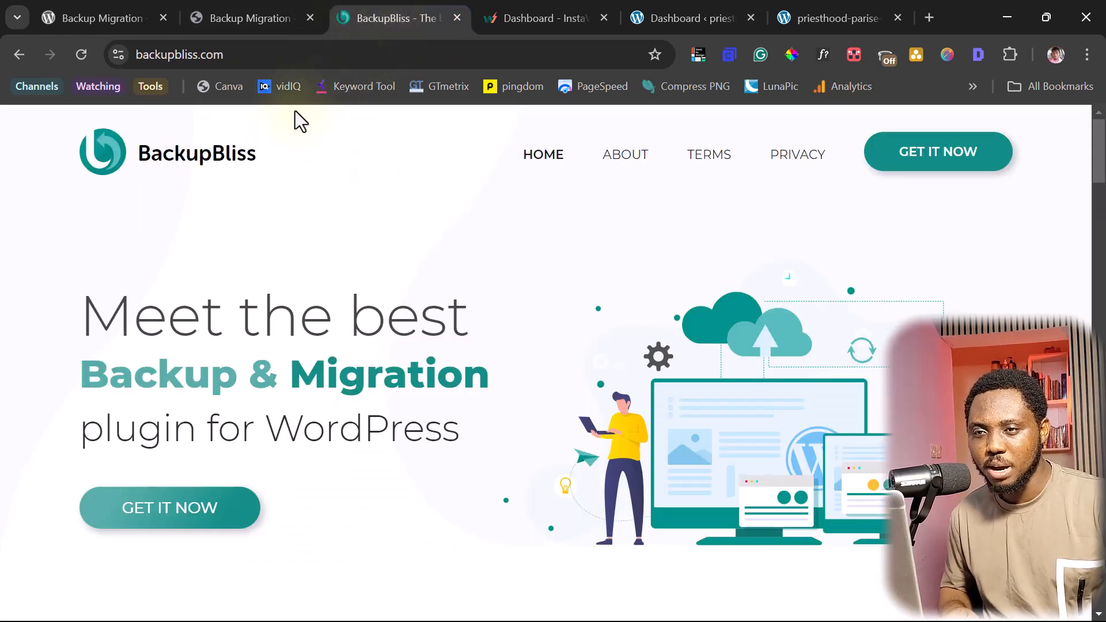
# - Browse BackupBliss licence prices, from Non-commercial 19.98 USD to the 50x bundle at 225 USD, then return to Backup Migration
pyautogui.click(926, 164)
pyautogui.click(546, 289)
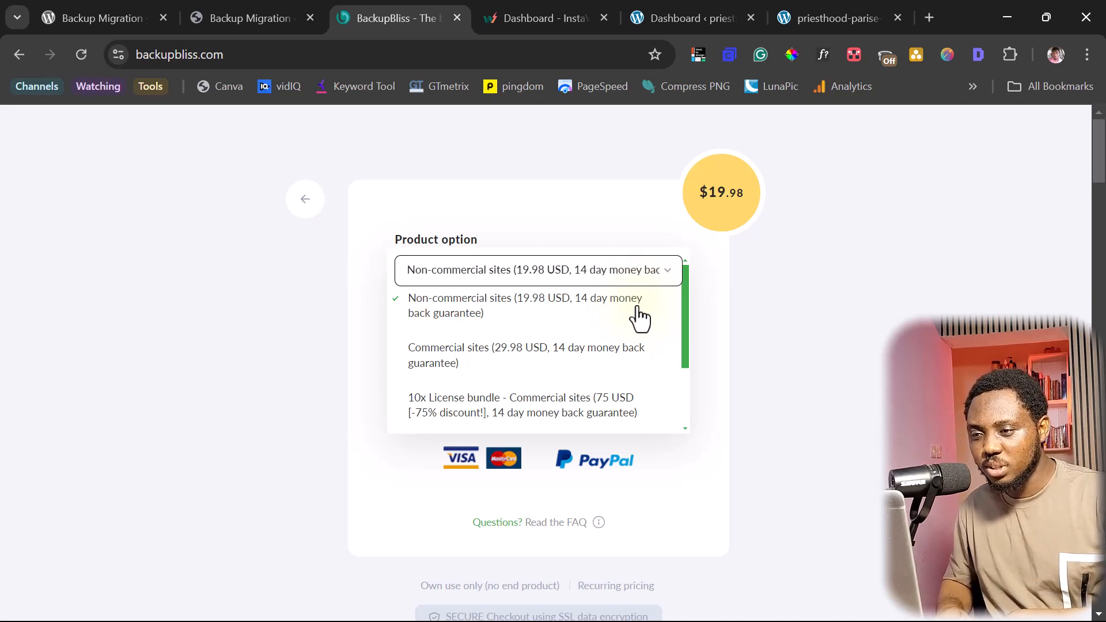
pyautogui.scroll(-2, 636, 318)
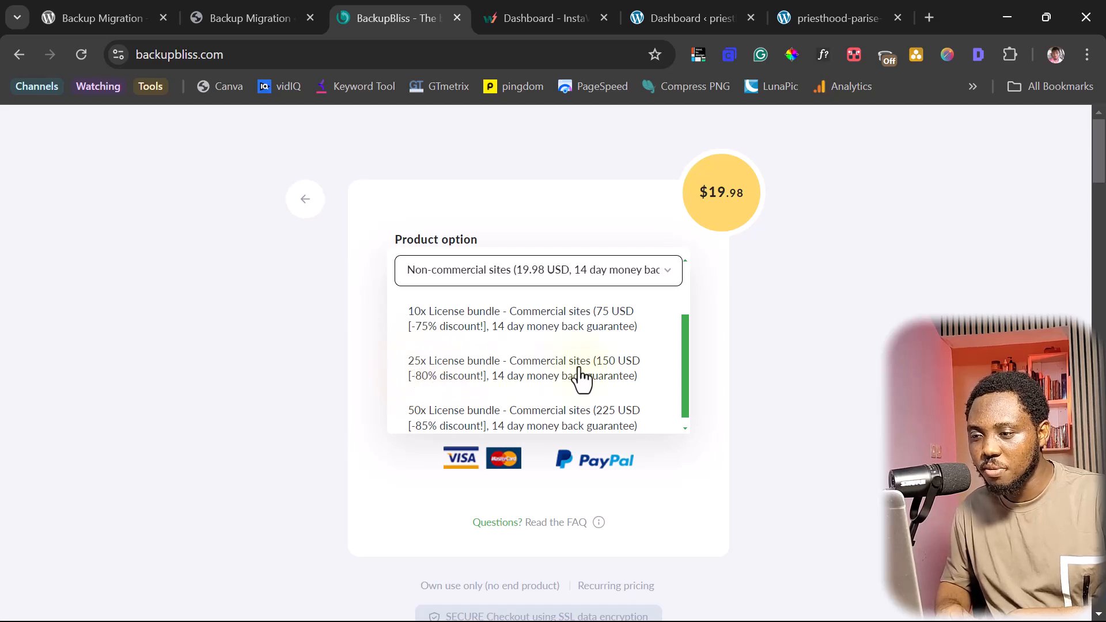
pyautogui.scroll(-1, 600, 370)
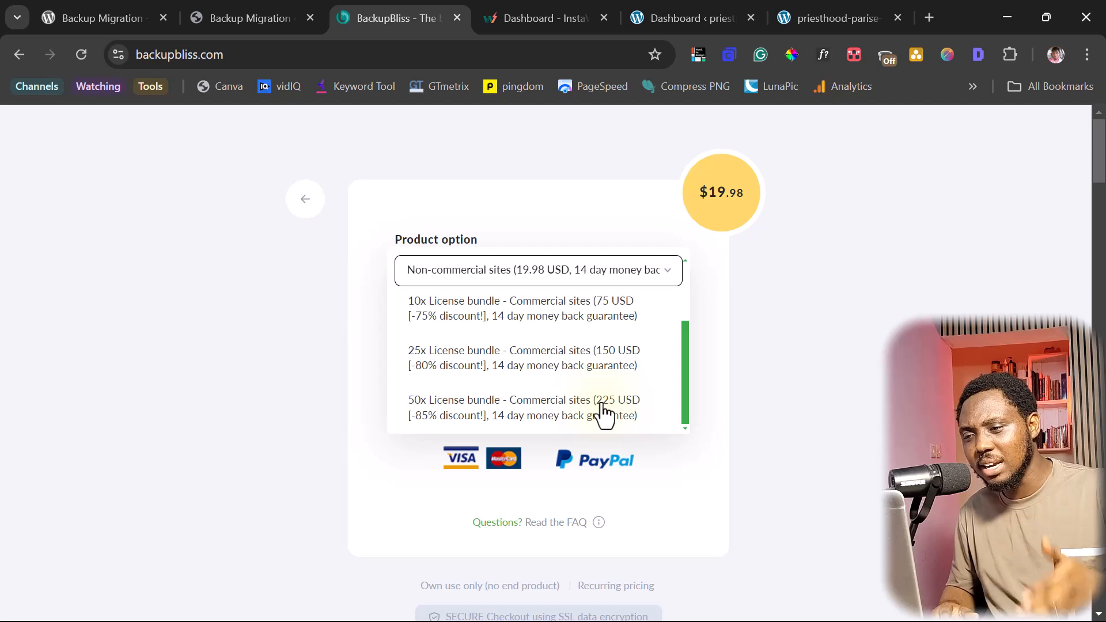
pyautogui.scroll(3, 507, 426)
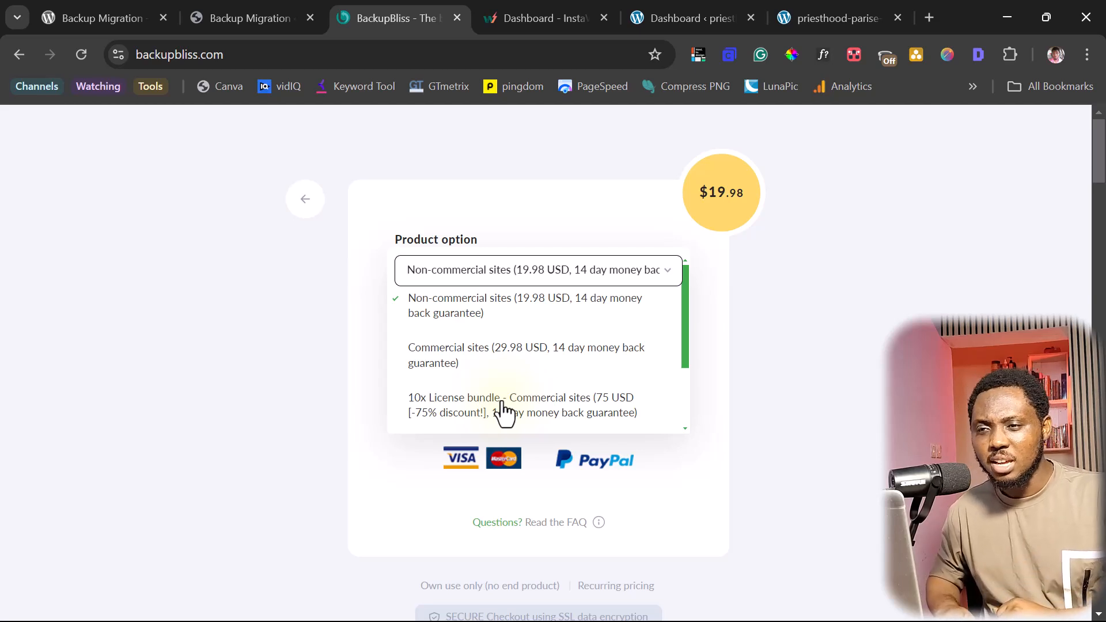
pyautogui.click(226, 16)
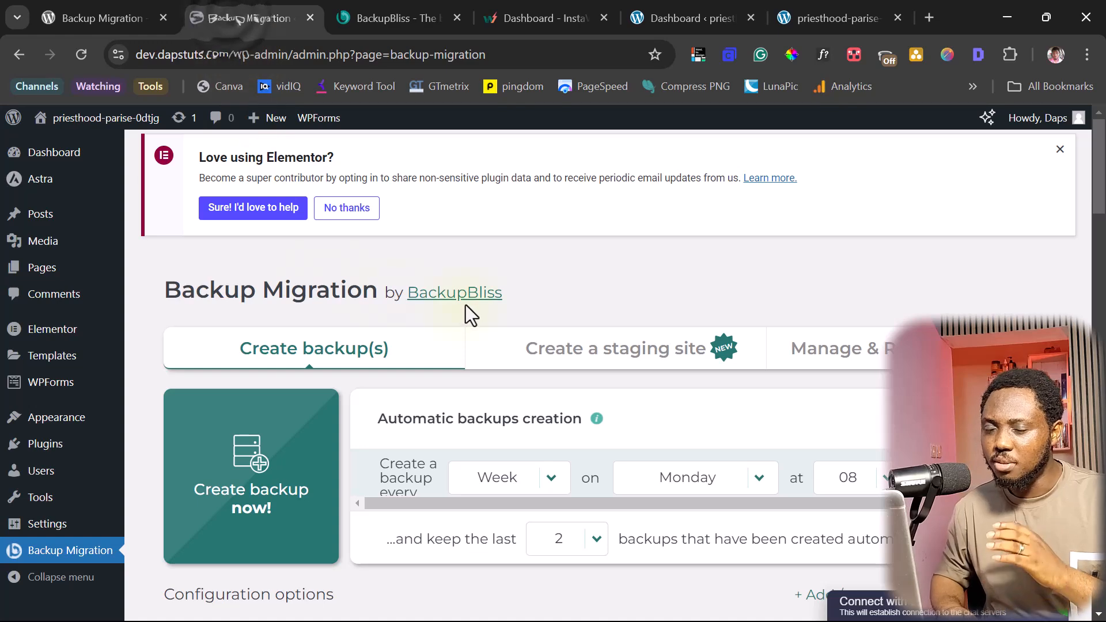